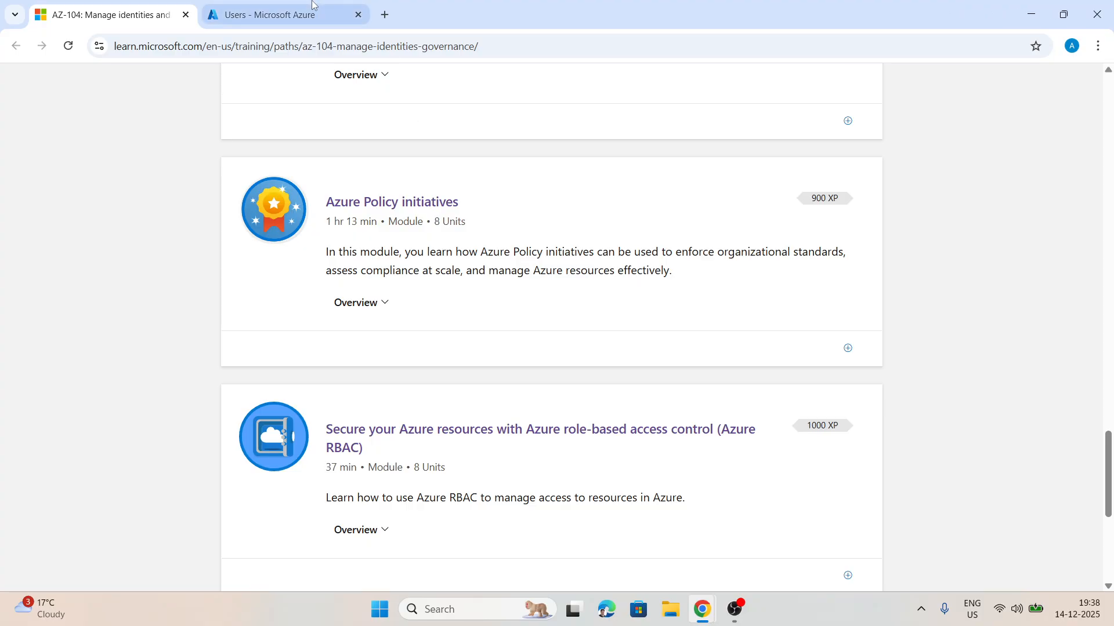
# - Switch to the Azure portal, start a new policy assignment from Azure Policy's Assignments page, and open its scope selection
pyautogui.click(272, 15)
pyautogui.click(382, 132)
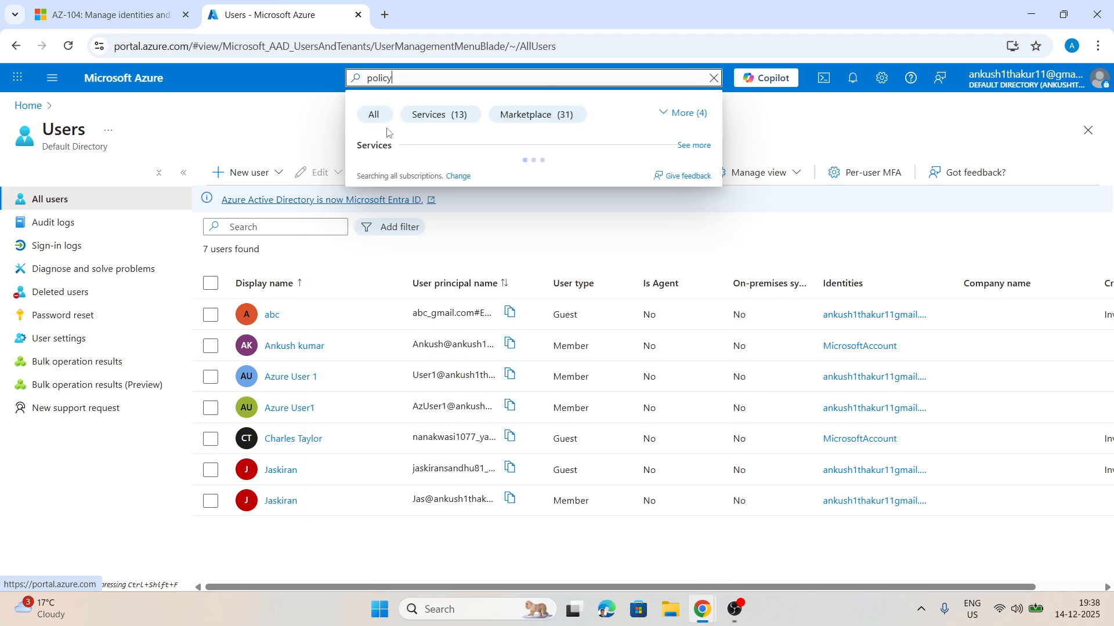
pyautogui.click(387, 172)
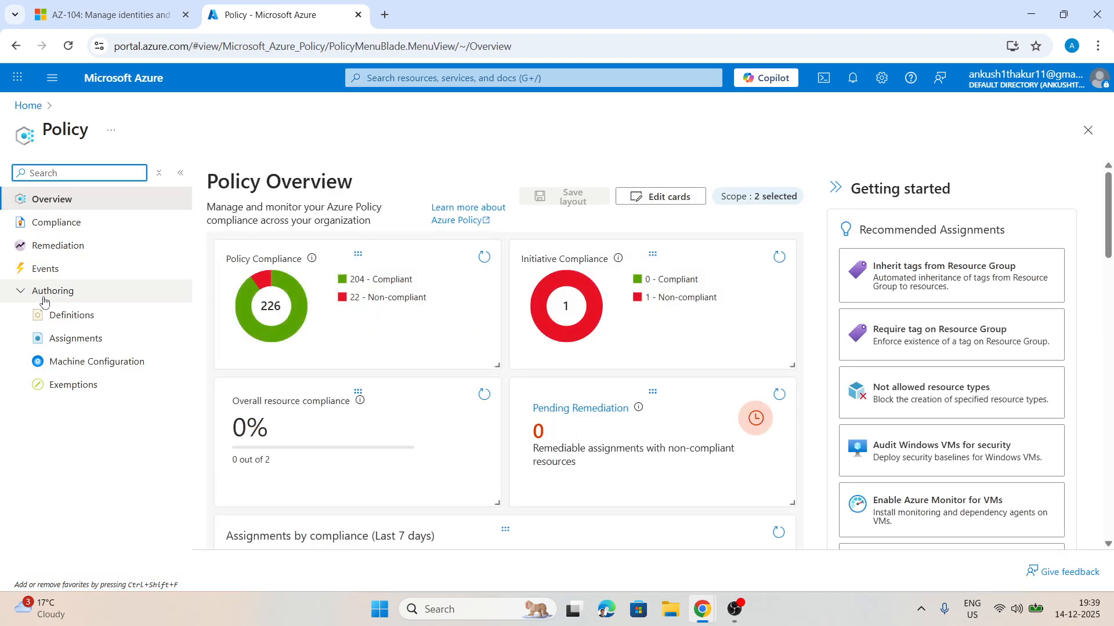
pyautogui.click(58, 338)
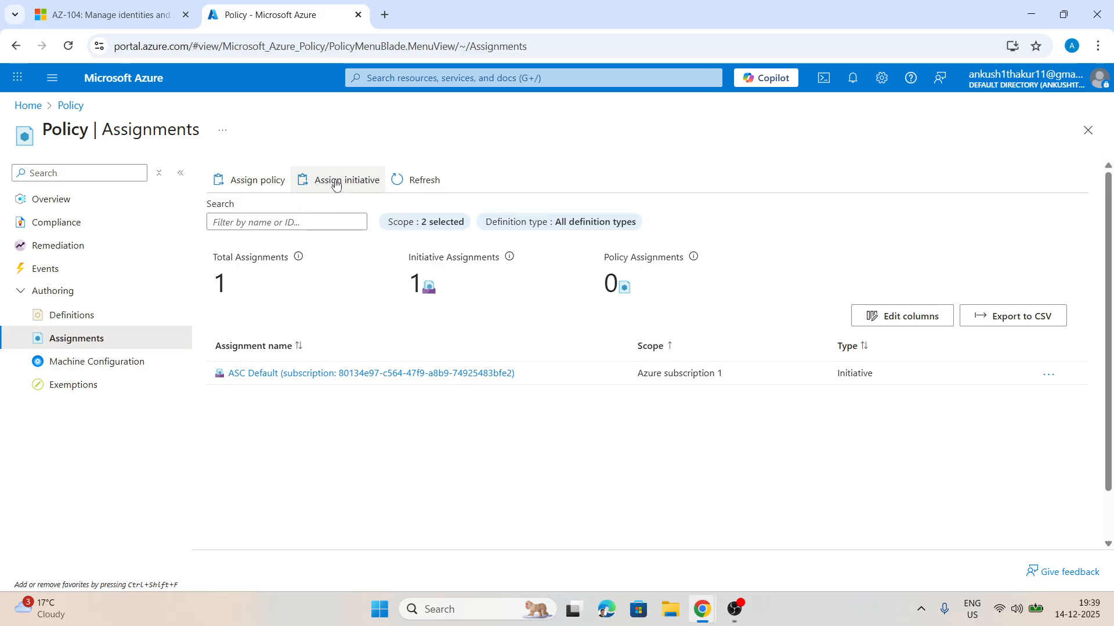
pyautogui.click(246, 185)
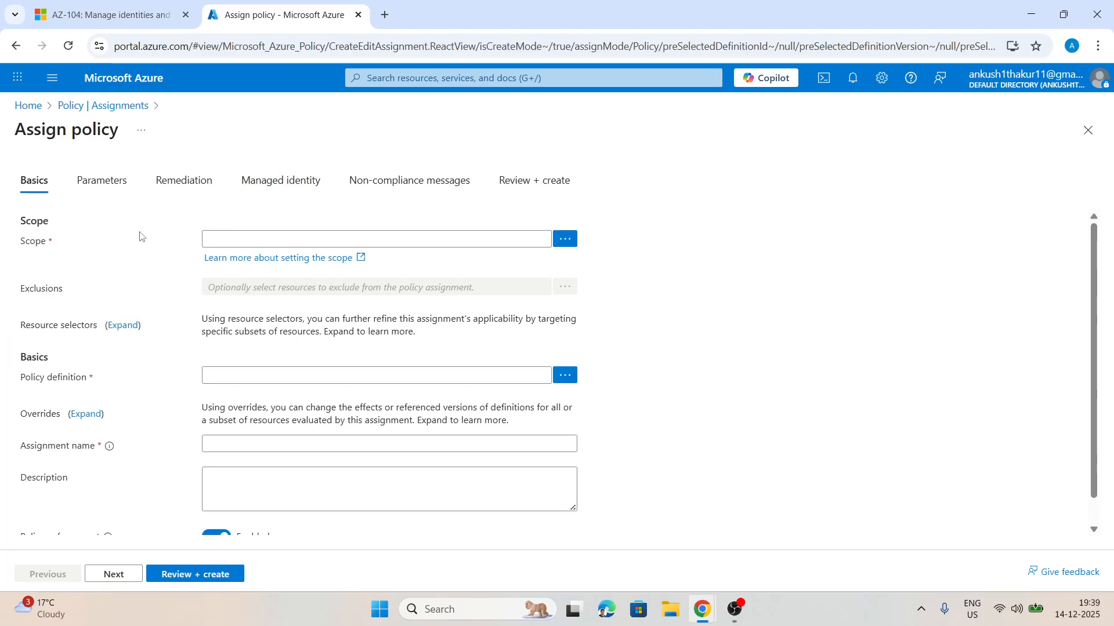
pyautogui.click(565, 239)
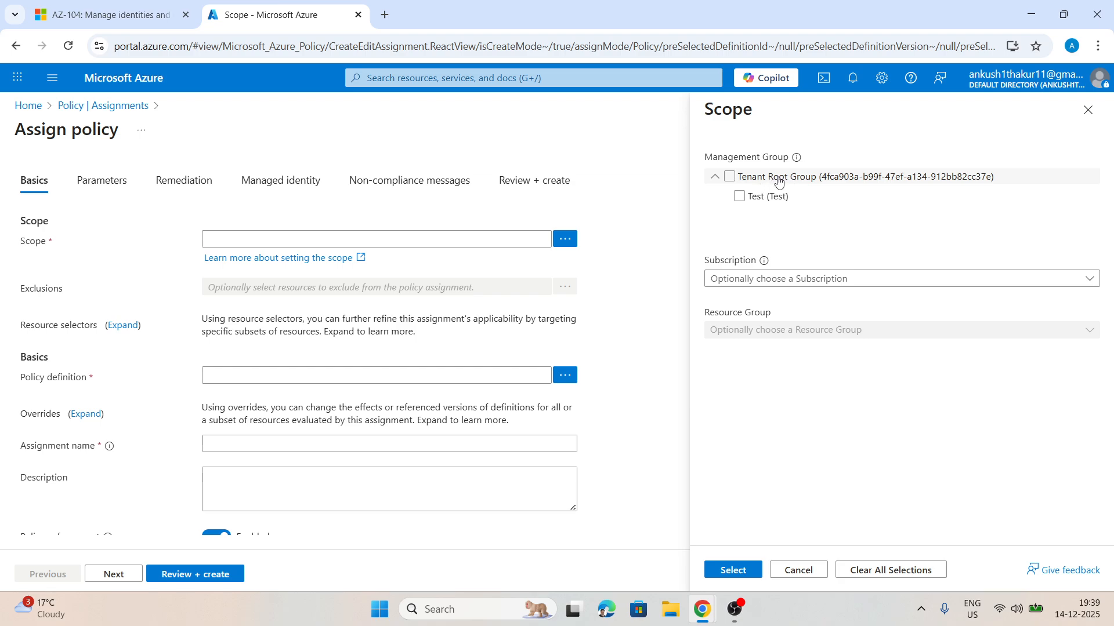
pyautogui.click(740, 197)
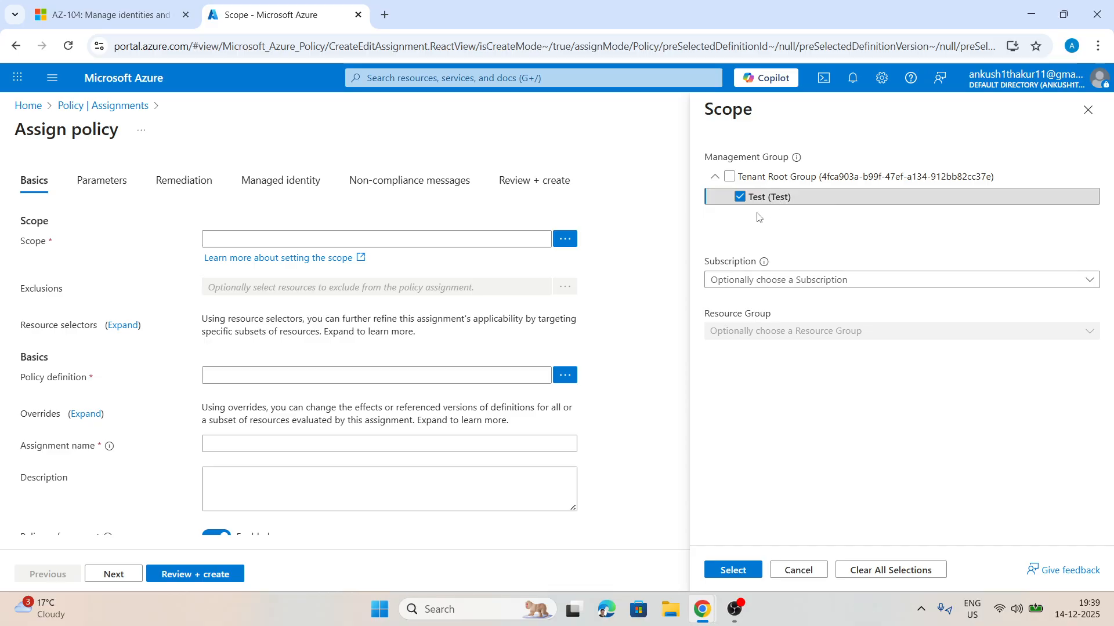
pyautogui.click(743, 280)
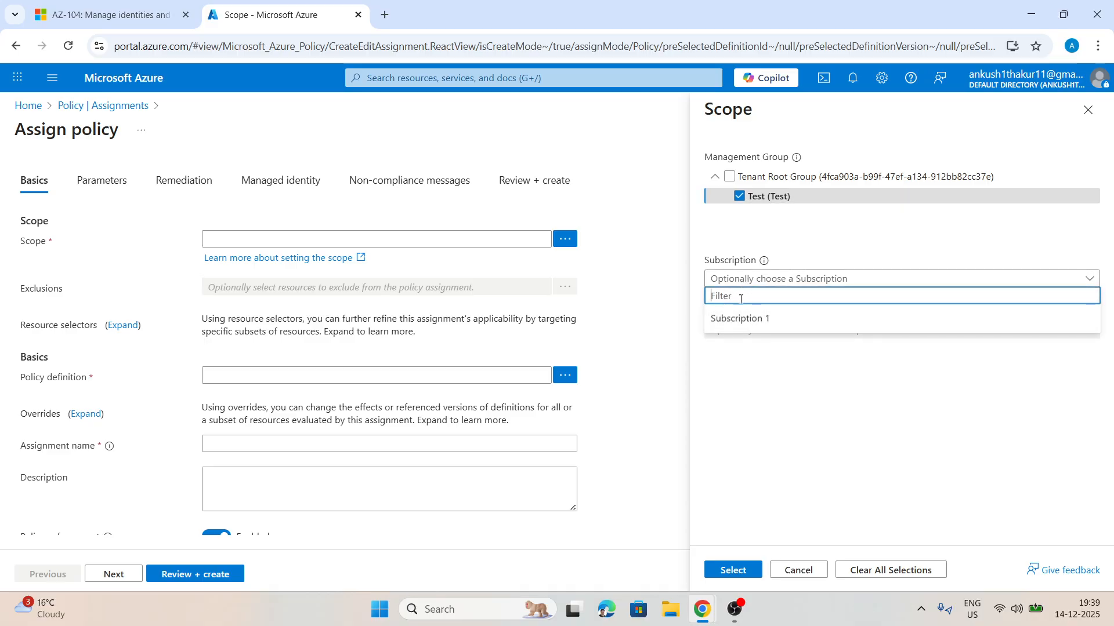
pyautogui.click(732, 318)
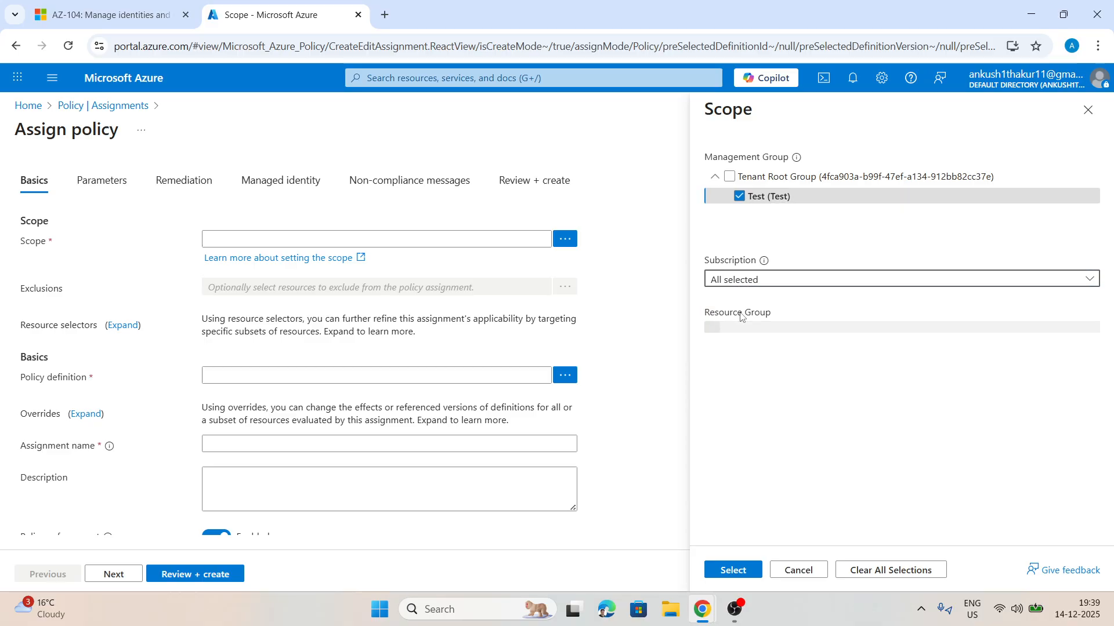
pyautogui.click(731, 179)
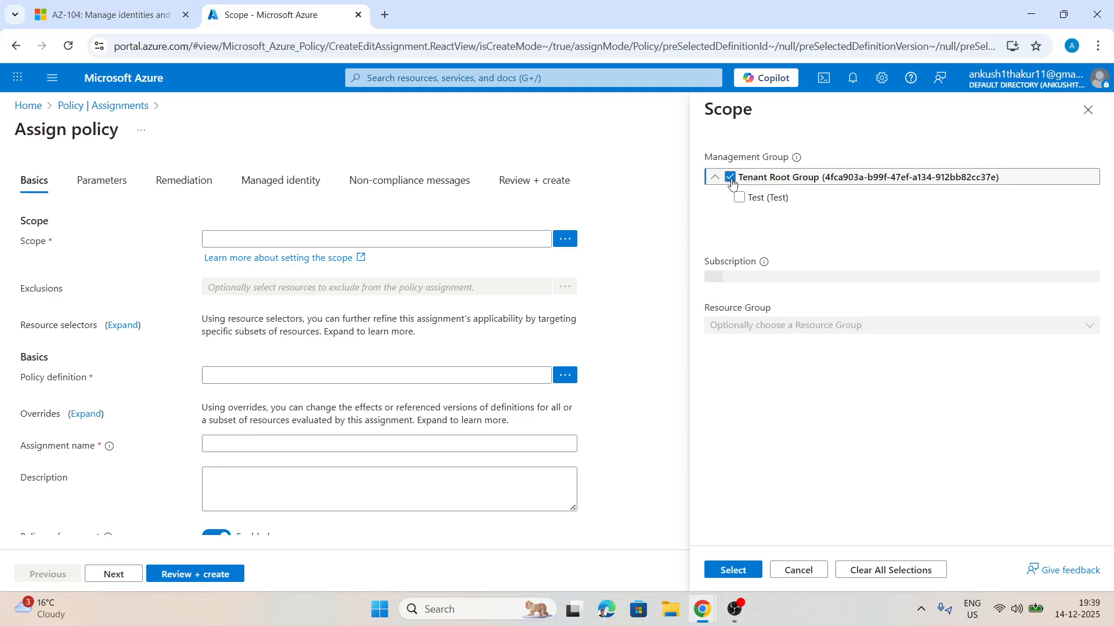
pyautogui.click(768, 279)
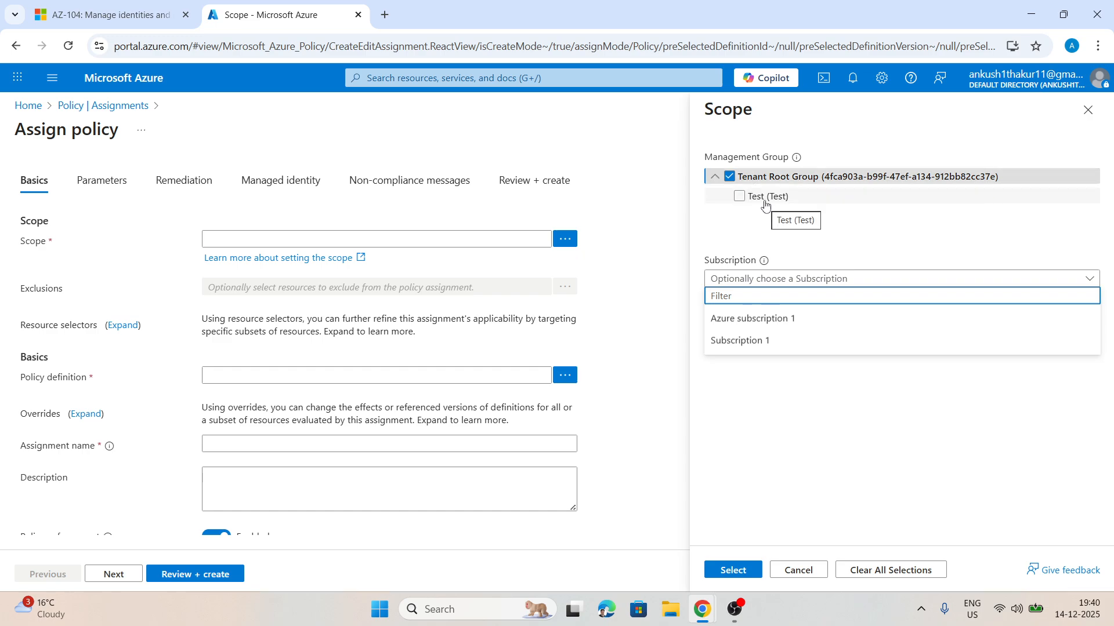
pyautogui.click(750, 232)
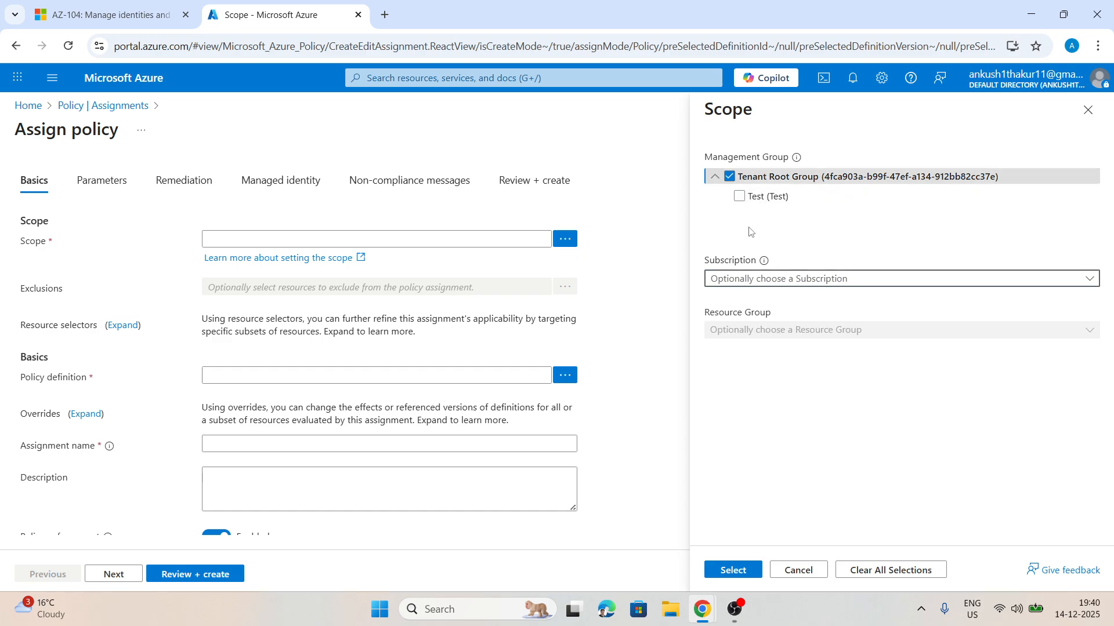
# - Set the assignment scope to Subscription 1 under the Test management group
pyautogui.click(740, 197)
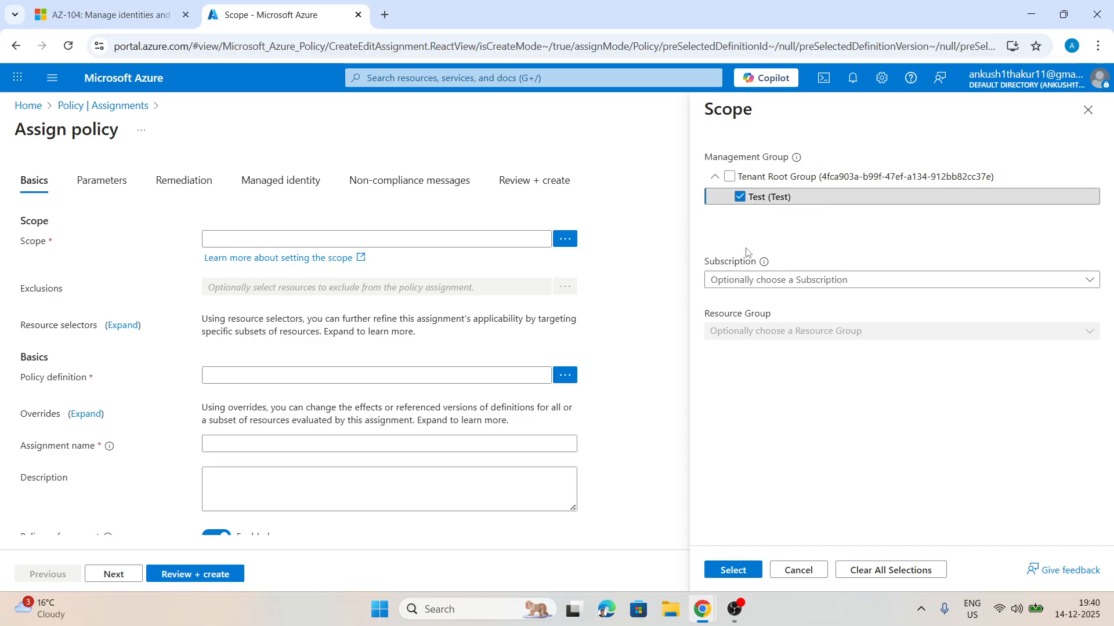
pyautogui.click(725, 279)
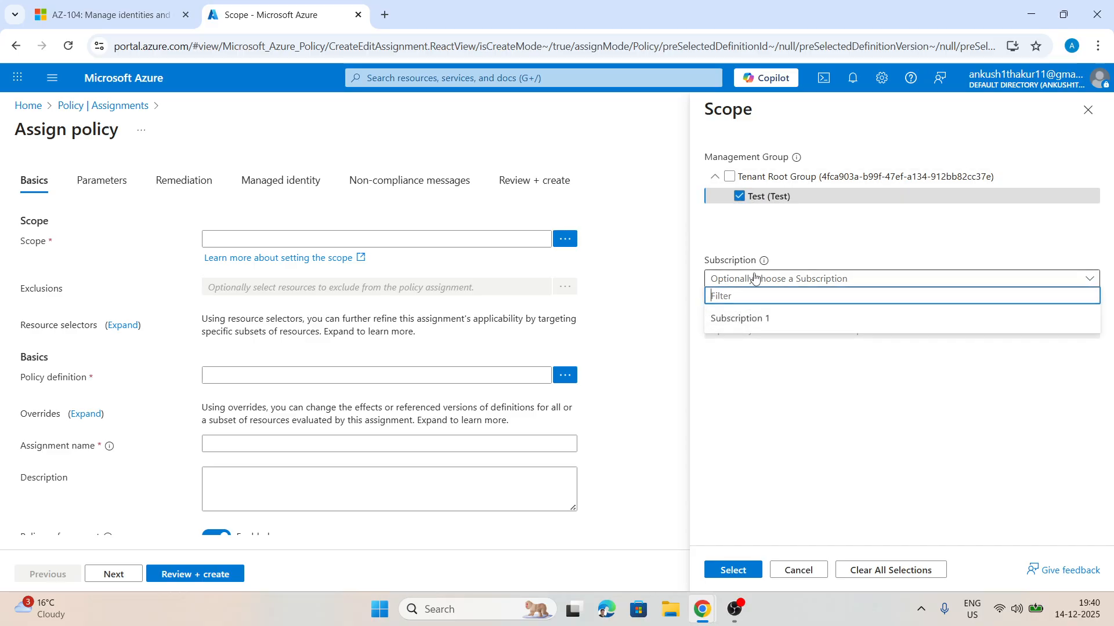
pyautogui.click(735, 319)
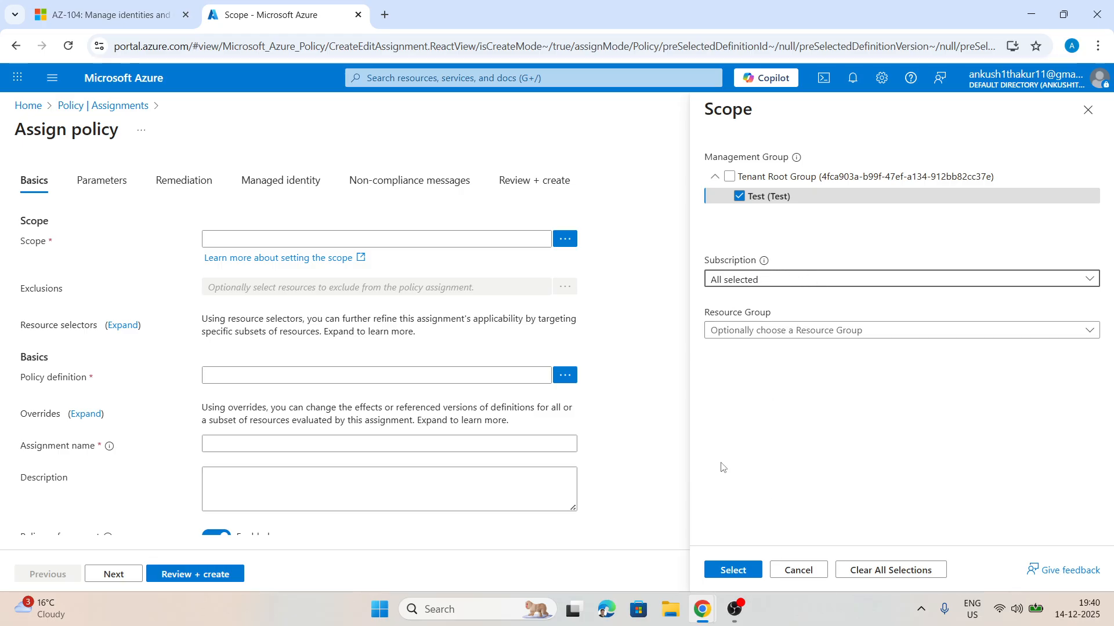
pyautogui.click(729, 568)
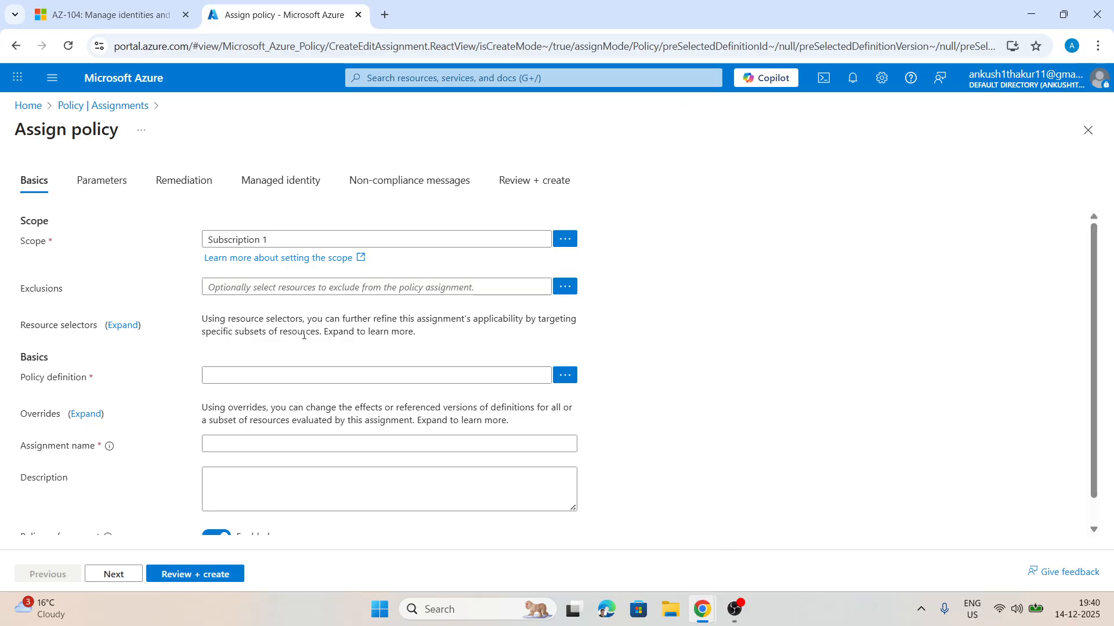
# - Search the available definitions for "inher", copy the name "Inherit a tag from the subscription if missing", and add it as the policy definition
pyautogui.scroll(-1, 303, 334)
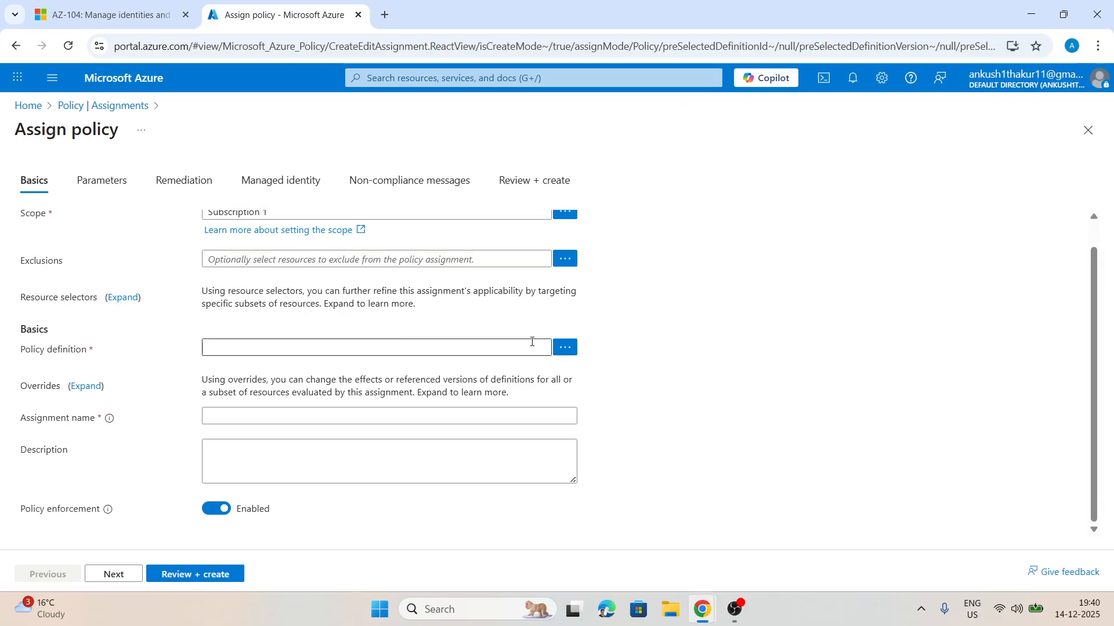
pyautogui.click(563, 347)
pyautogui.click(601, 155)
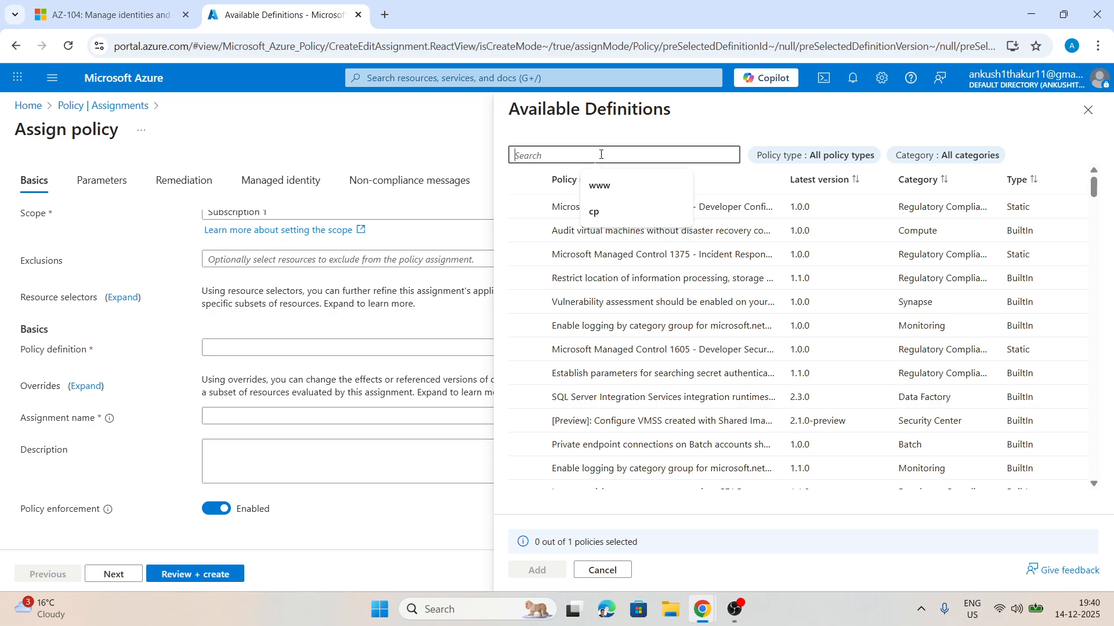
pyautogui.write('inher')
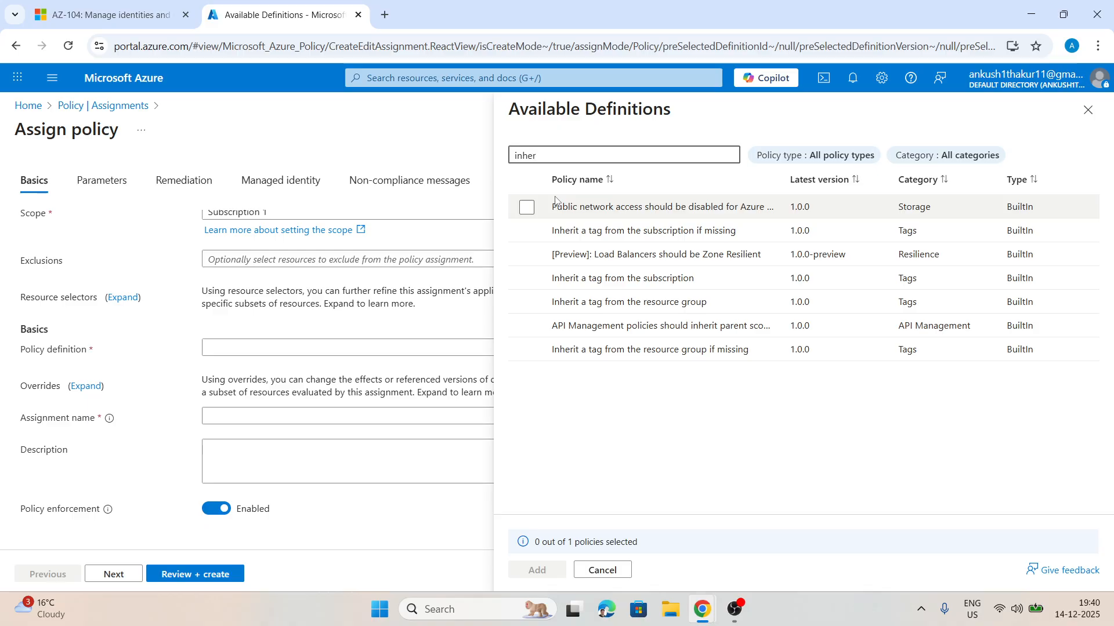
pyautogui.click(560, 232)
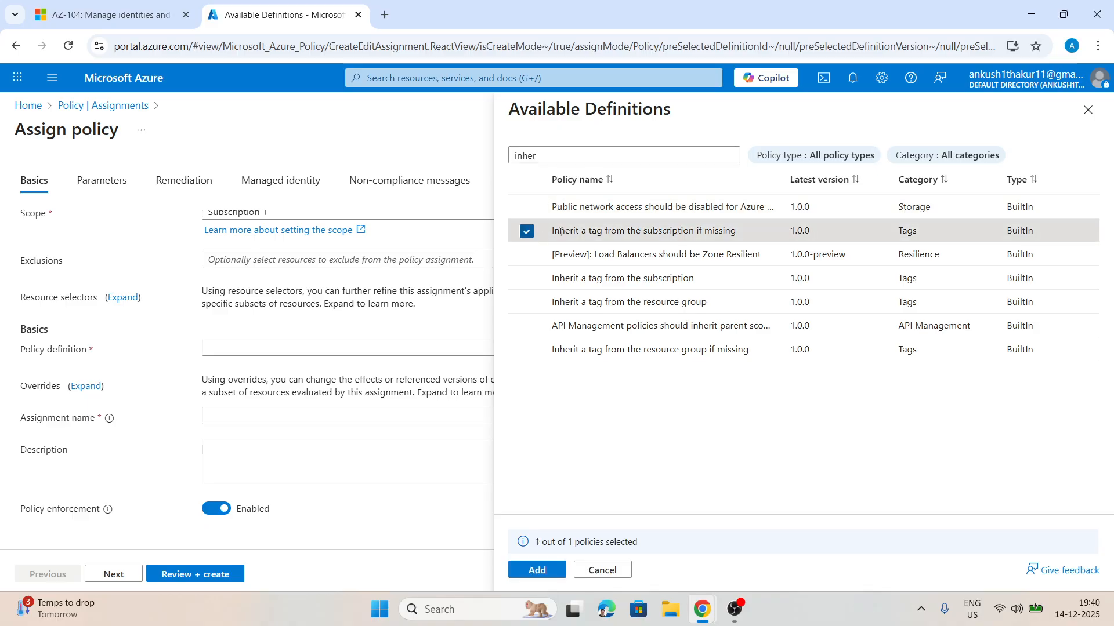
pyautogui.moveTo(550, 231); pyautogui.dragTo(760, 240)
pyautogui.hotkey('ctrl', 'c')
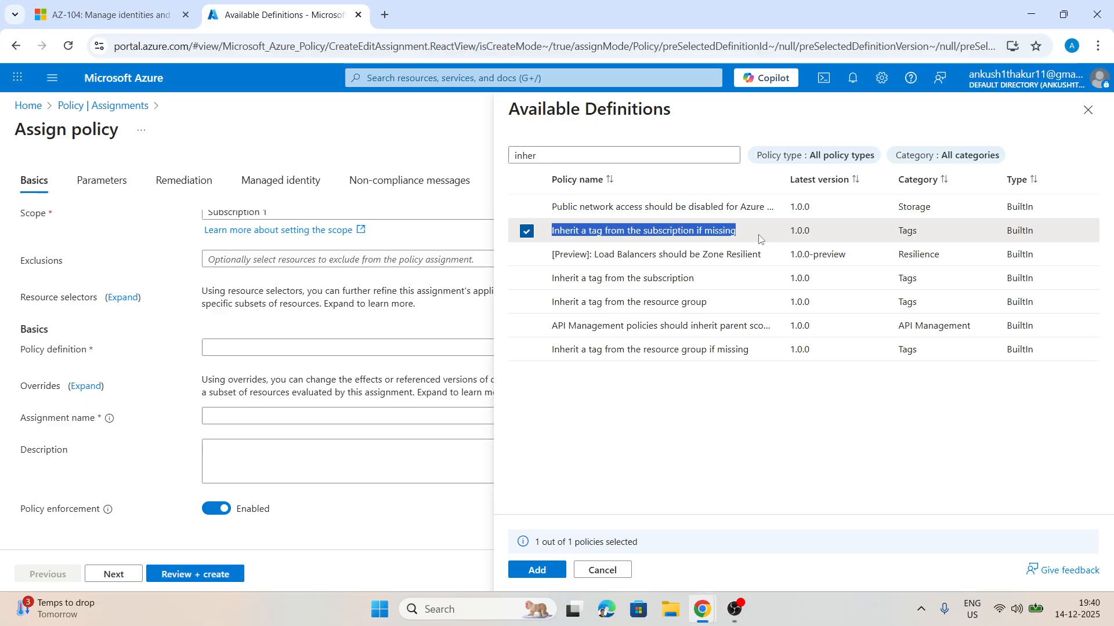
pyautogui.click(537, 570)
# - Fill in the assignment description with "Inherit a tag from the subscription if missing"
pyautogui.scroll(-2, 143, 378)
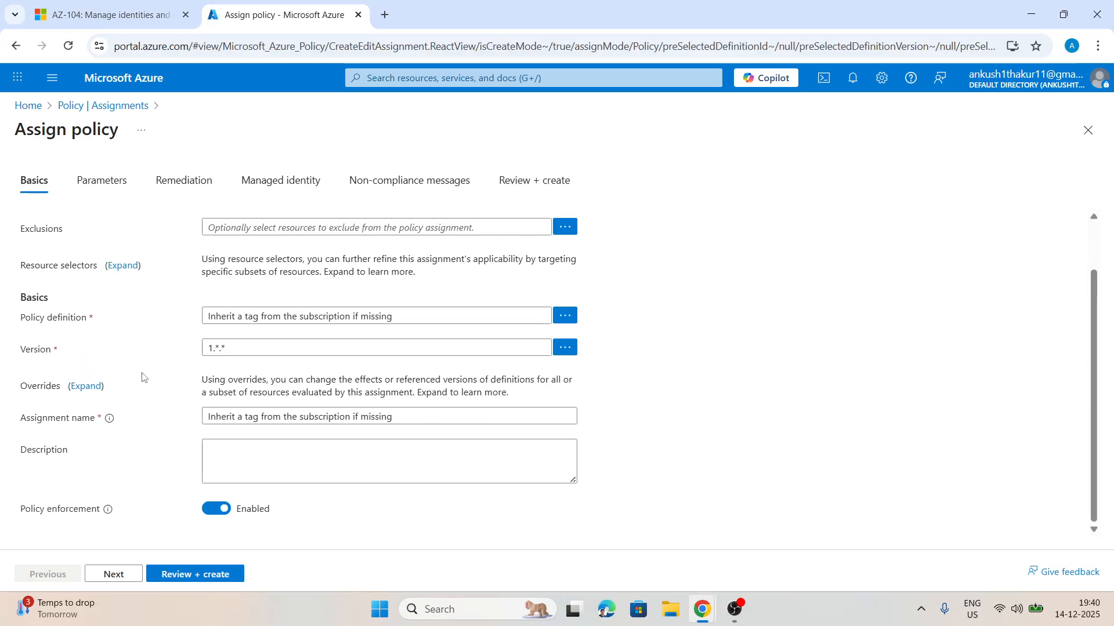
pyautogui.click(205, 415)
pyautogui.click(229, 450)
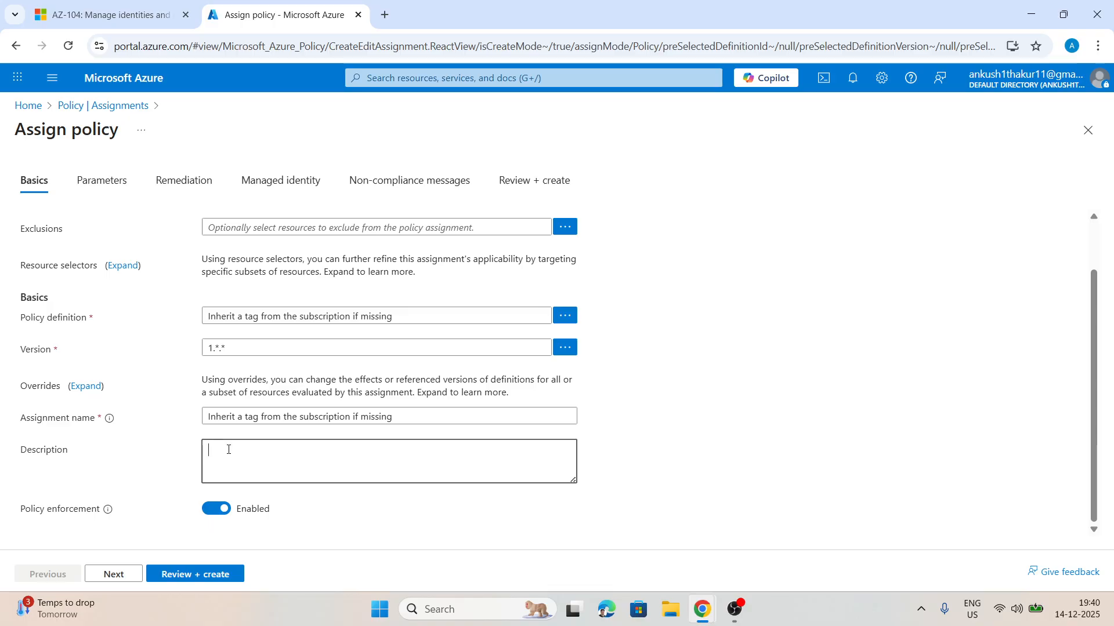
pyautogui.hotkey('ctrl', 'v')
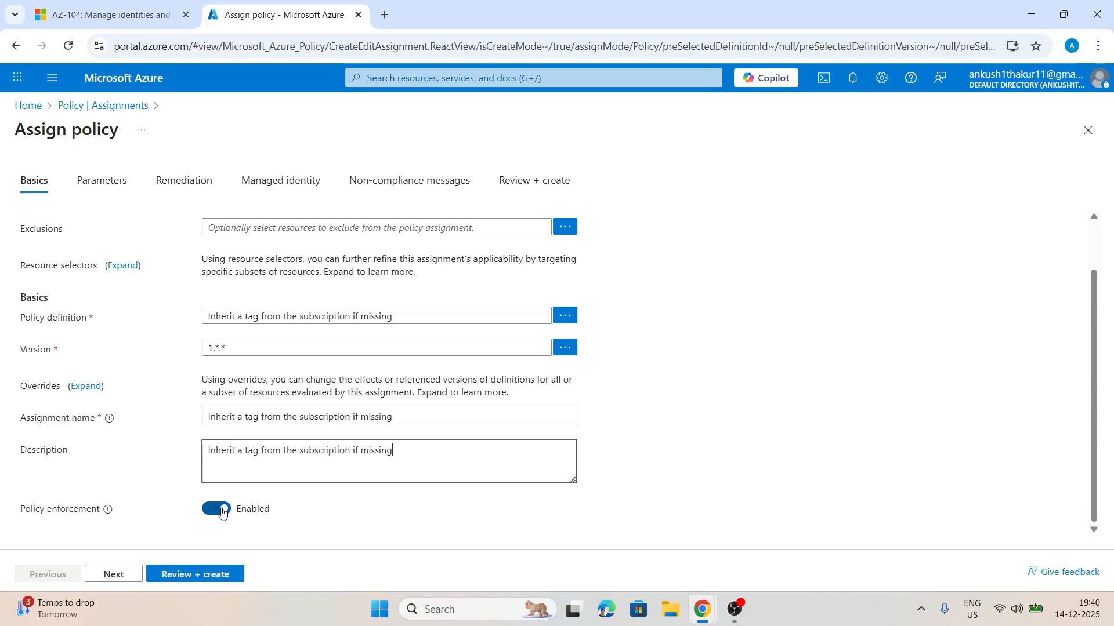
# - Set the policy's Tag Name parameter to "Enviroment"
pyautogui.click(121, 576)
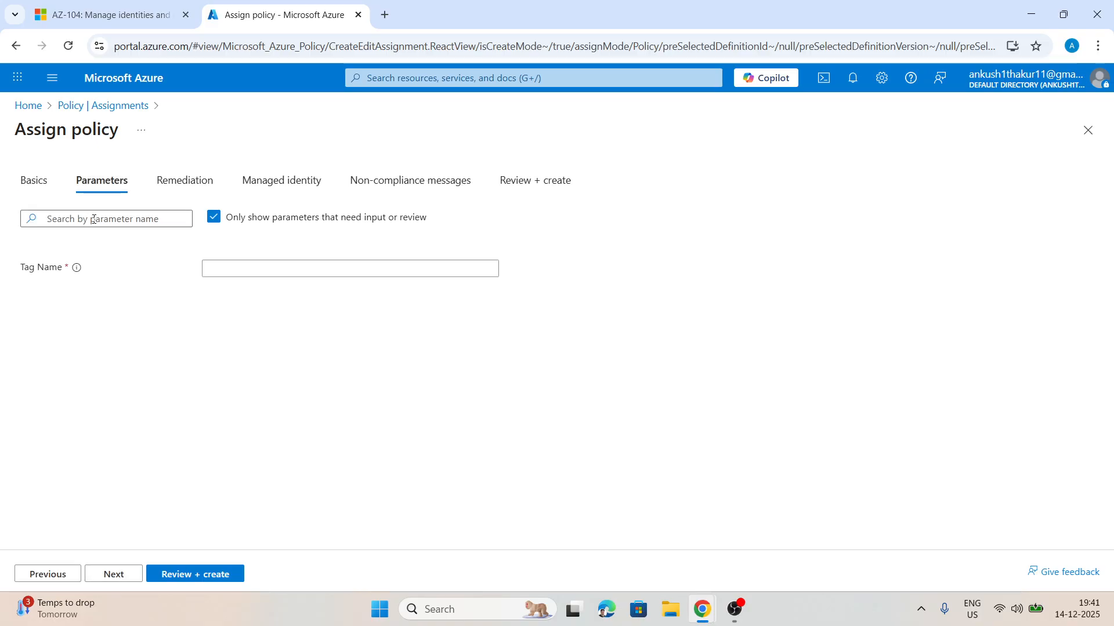
pyautogui.click(216, 275)
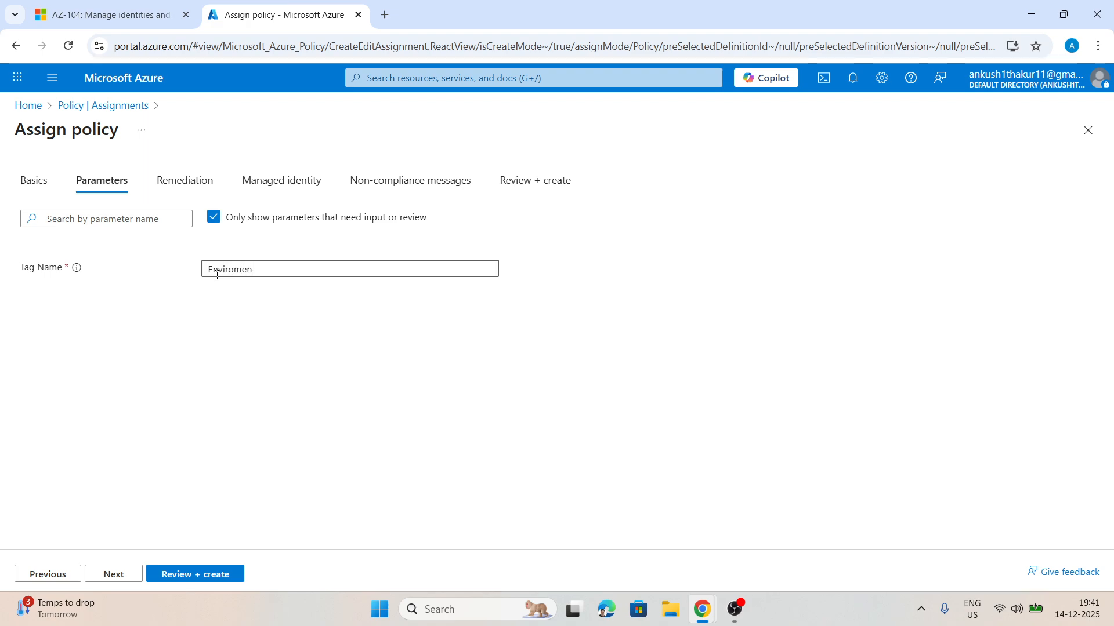
pyautogui.click(251, 332)
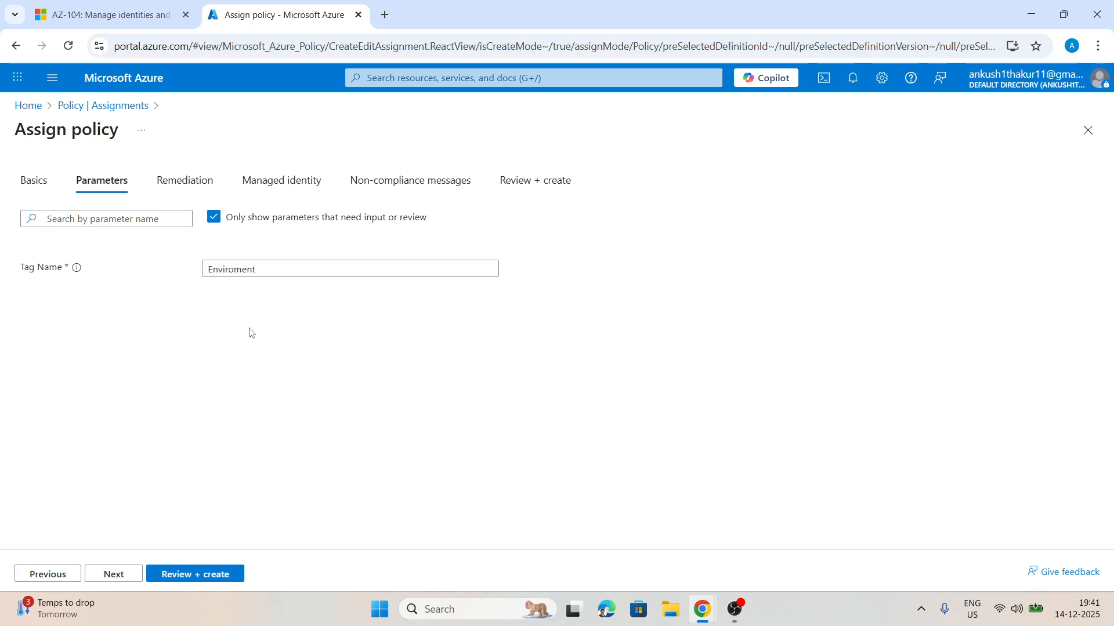
# - Enable creation of a remediation task for the selected tag policy and open the managed identity settings
pyautogui.click(186, 183)
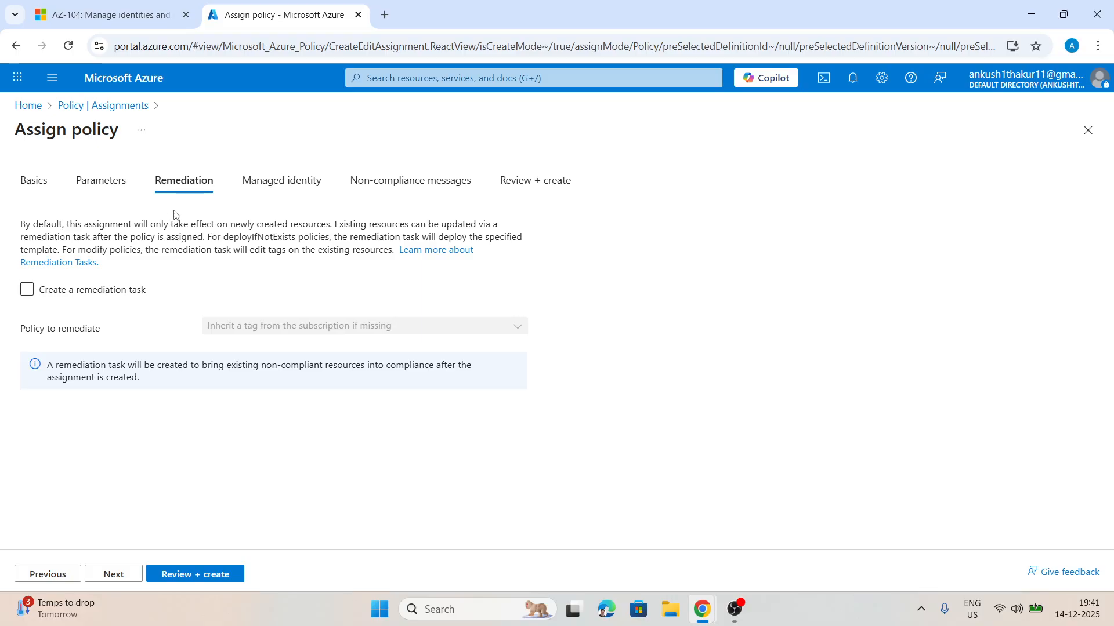
pyautogui.click(26, 290)
pyautogui.click(383, 326)
pyautogui.click(377, 326)
pyautogui.click(284, 180)
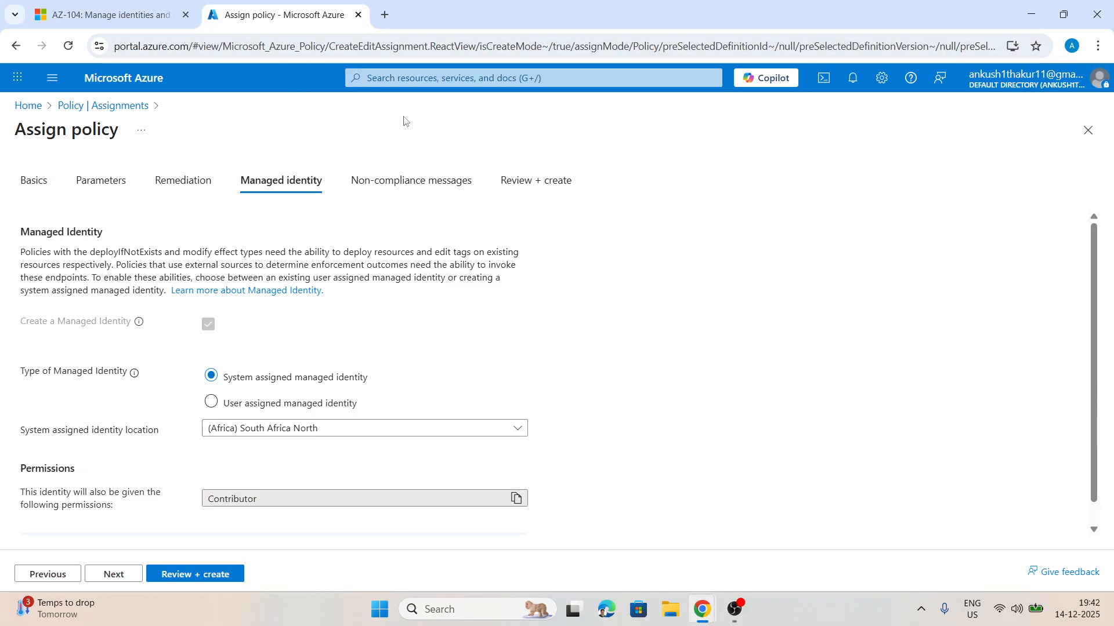
# - Enter "This resource is non-compliant" as the assignment's non-compliance message
pyautogui.click(424, 191)
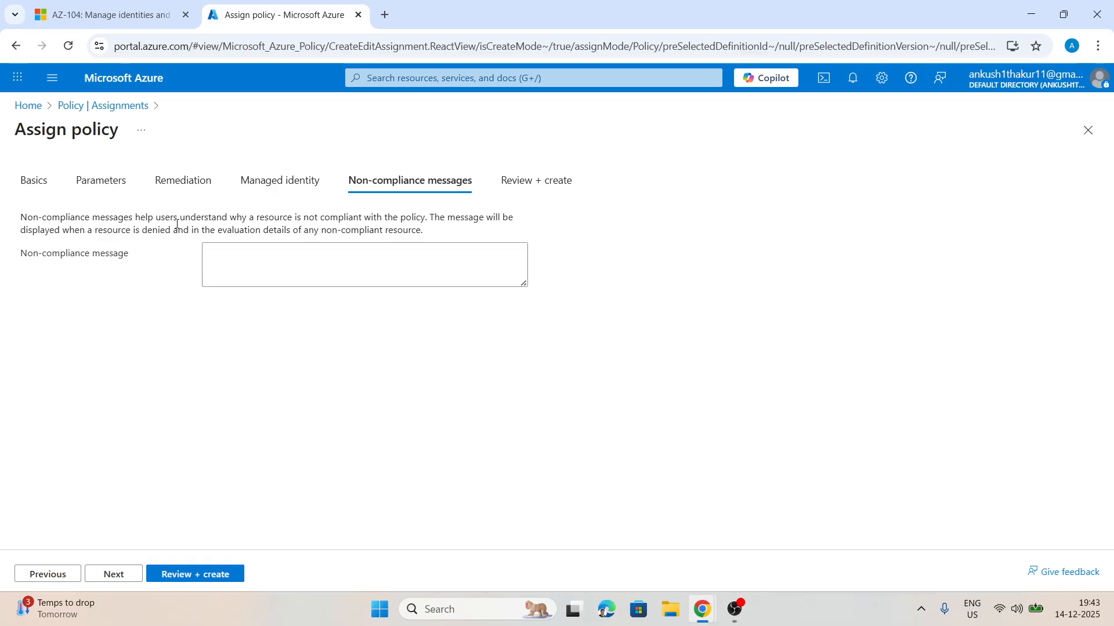
pyautogui.moveTo(128, 253); pyautogui.dragTo(27, 254)
pyautogui.hotkey('ctrl', 'c')
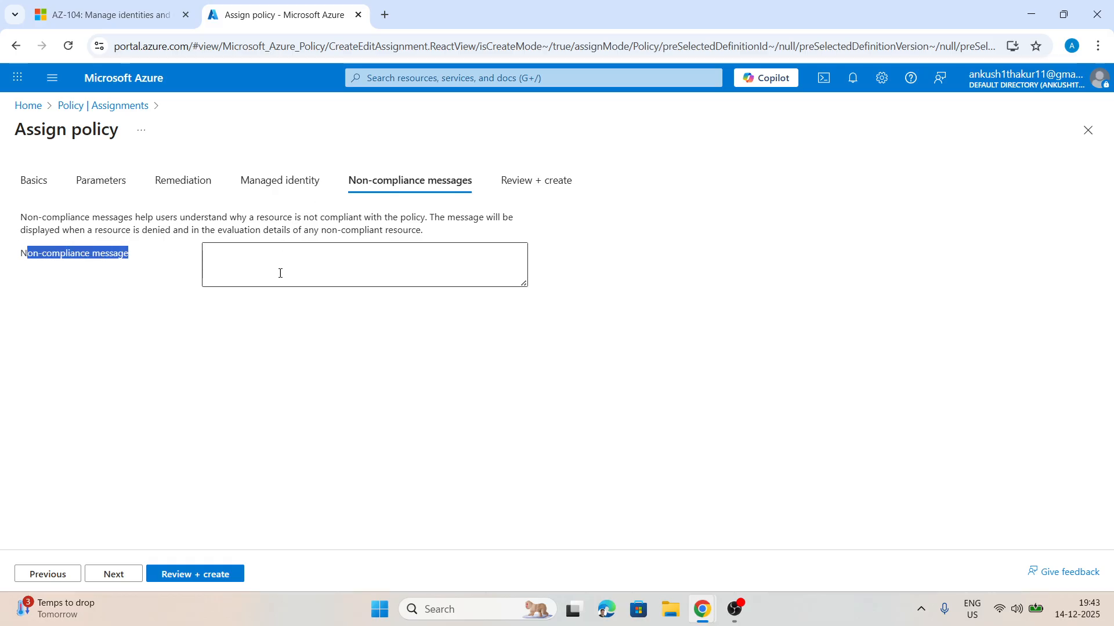
pyautogui.click(249, 258)
pyautogui.write('This')
pyautogui.write(' resource ')
pyautogui.write('is not')
pyautogui.press('BackSpace')
pyautogui.press('BackSpace')
pyautogui.press('BackSpace')
pyautogui.press('BackSpace')
pyautogui.hotkey('ctrl', 'v')
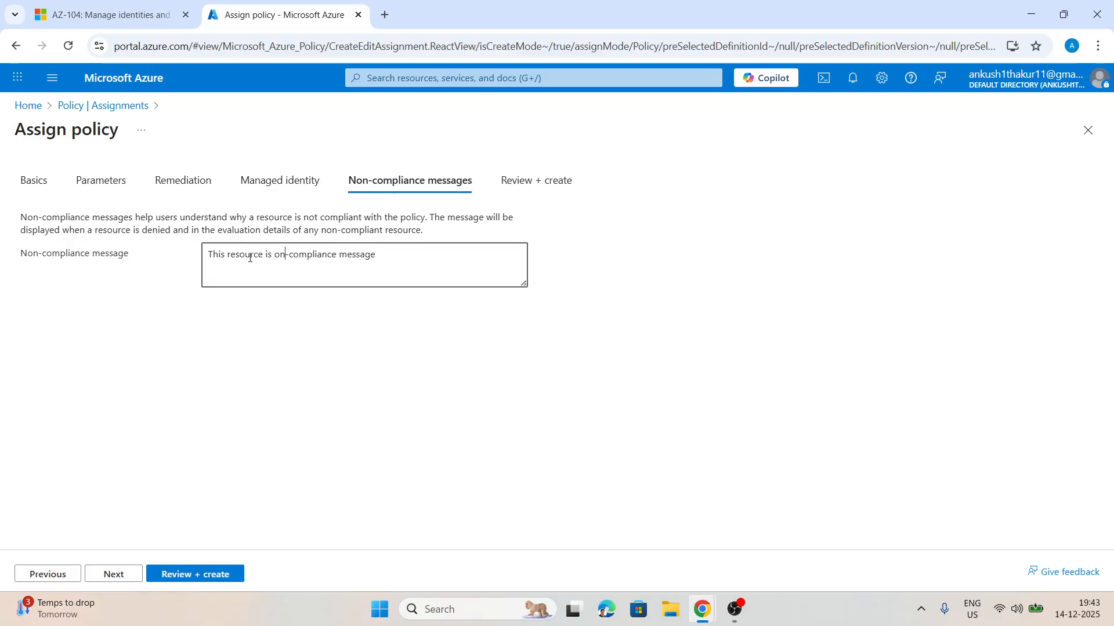
pyautogui.write('n')
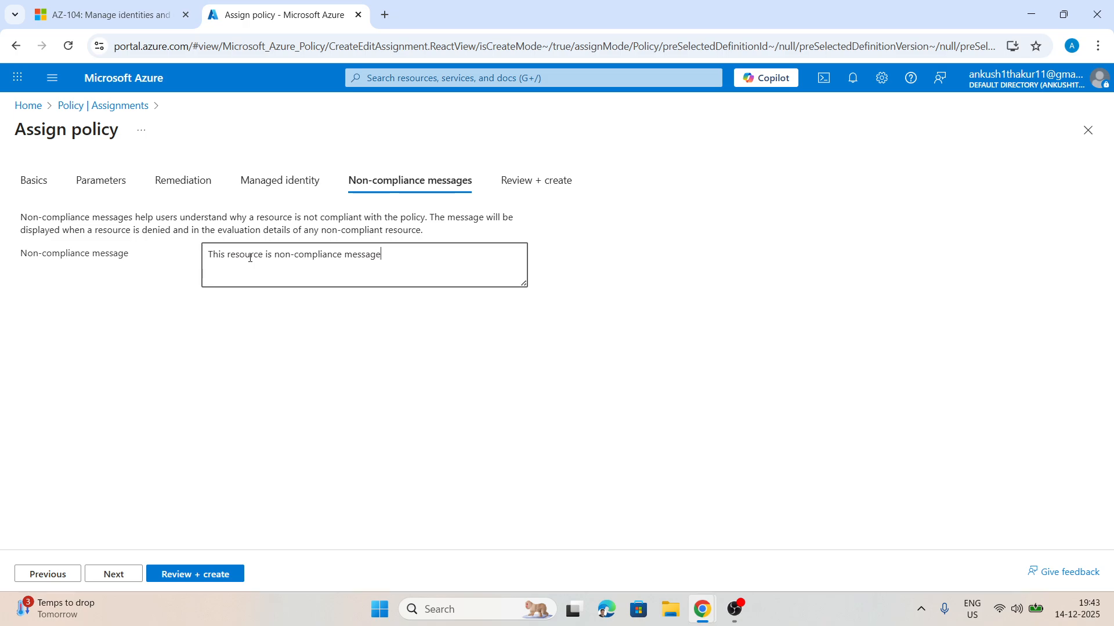
pyautogui.press('BackSpace')
pyautogui.press('BackSpace')
pyautogui.press('BackSpace')
pyautogui.press('BackSpace')
pyautogui.press('BackSpace')
pyautogui.press('BackSpace')
pyautogui.press('BackSpace')
pyautogui.press('BackSpace')
pyautogui.press('BackSpace')
pyautogui.write('t')
# - Review the summary of the policy assignment's settings and create the assignment
pyautogui.click(188, 573)
pyautogui.scroll(-4, 288, 407)
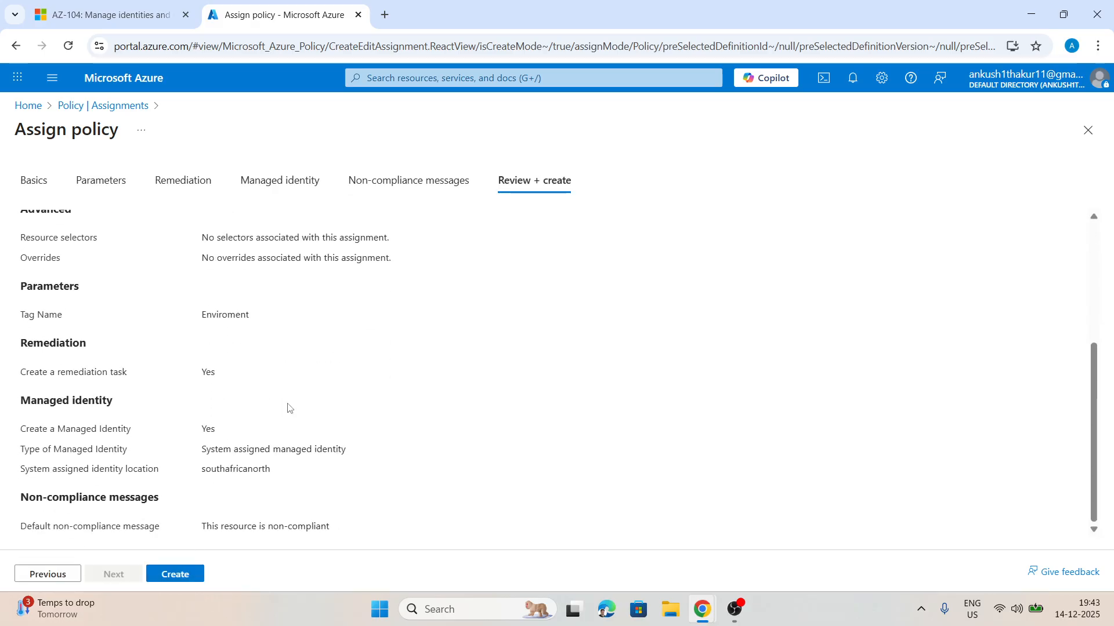
pyautogui.scroll(4, 288, 408)
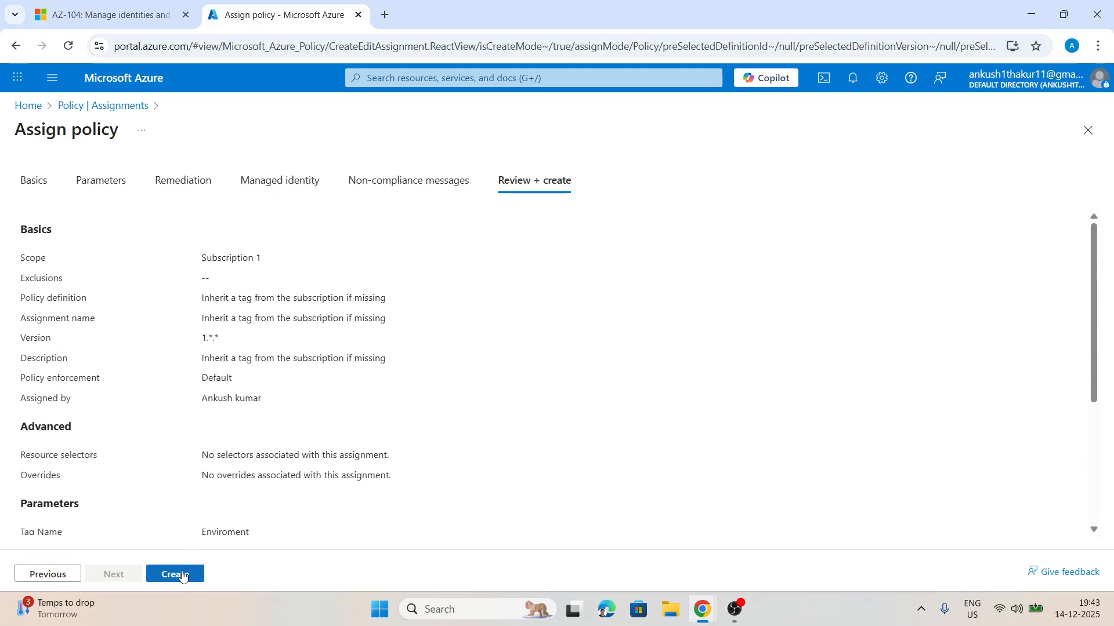
pyautogui.click(180, 575)
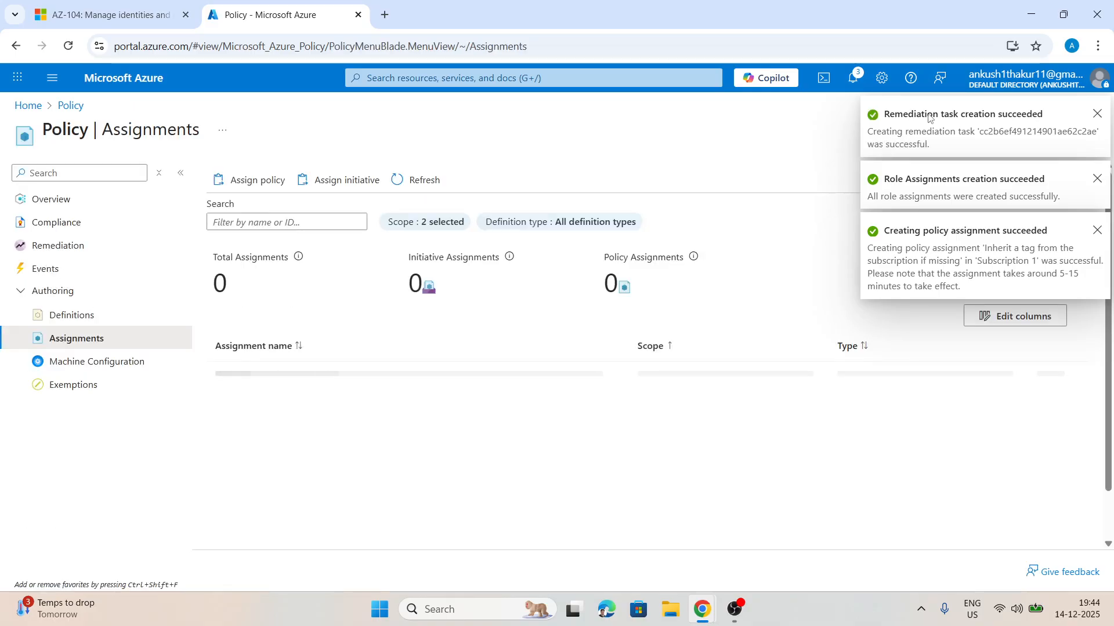
# - Dismiss the notification and view the list of remediation tasks for the assigned policies
pyautogui.click(1097, 114)
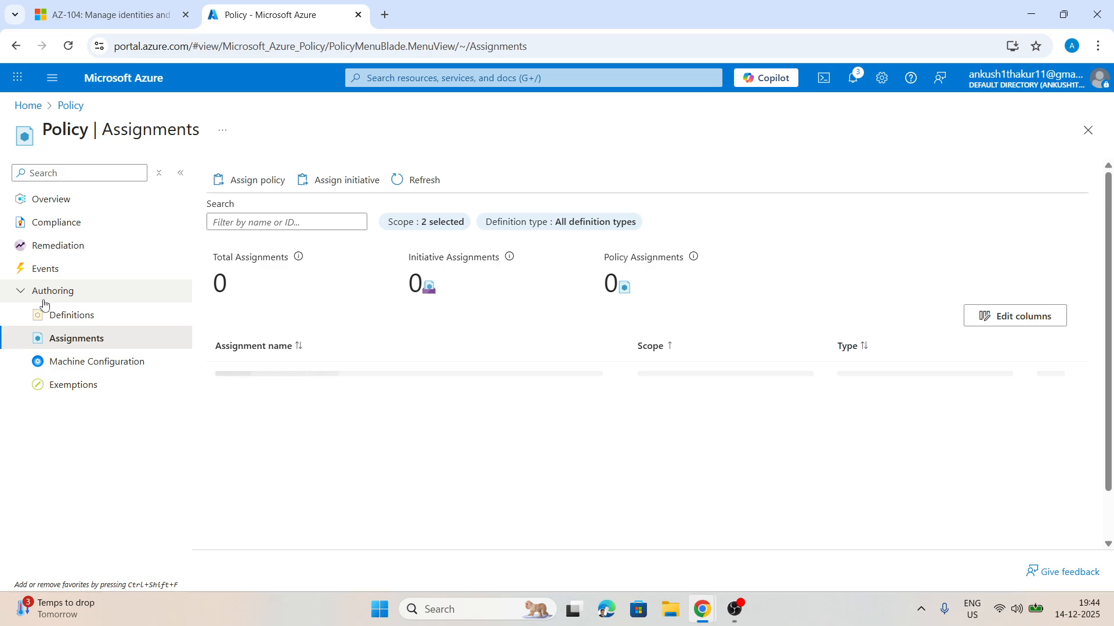
pyautogui.click(65, 246)
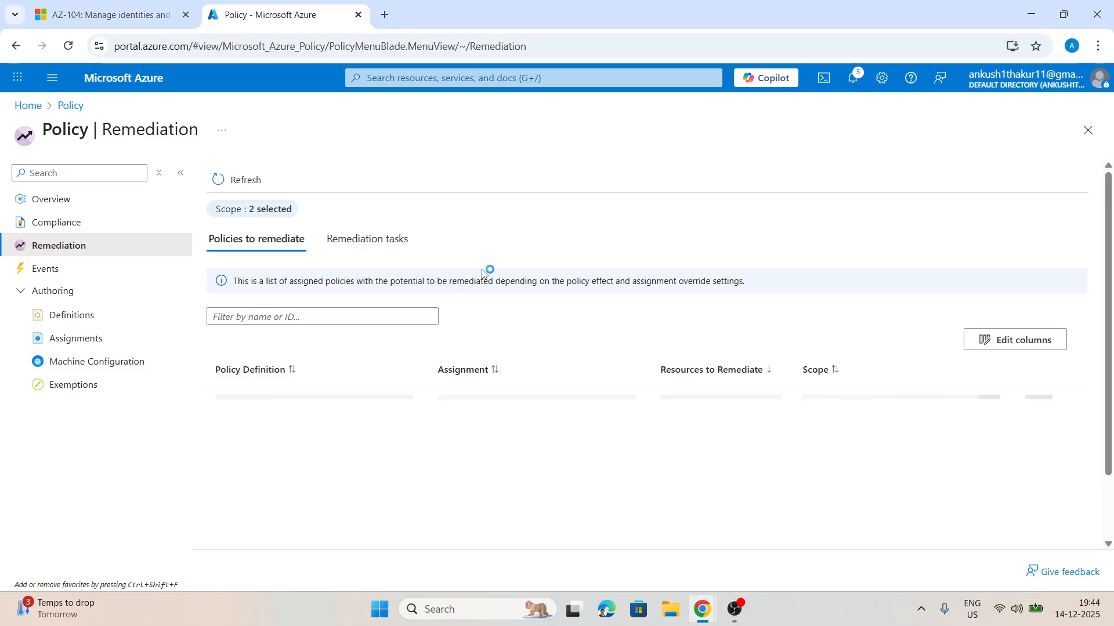
pyautogui.click(72, 54)
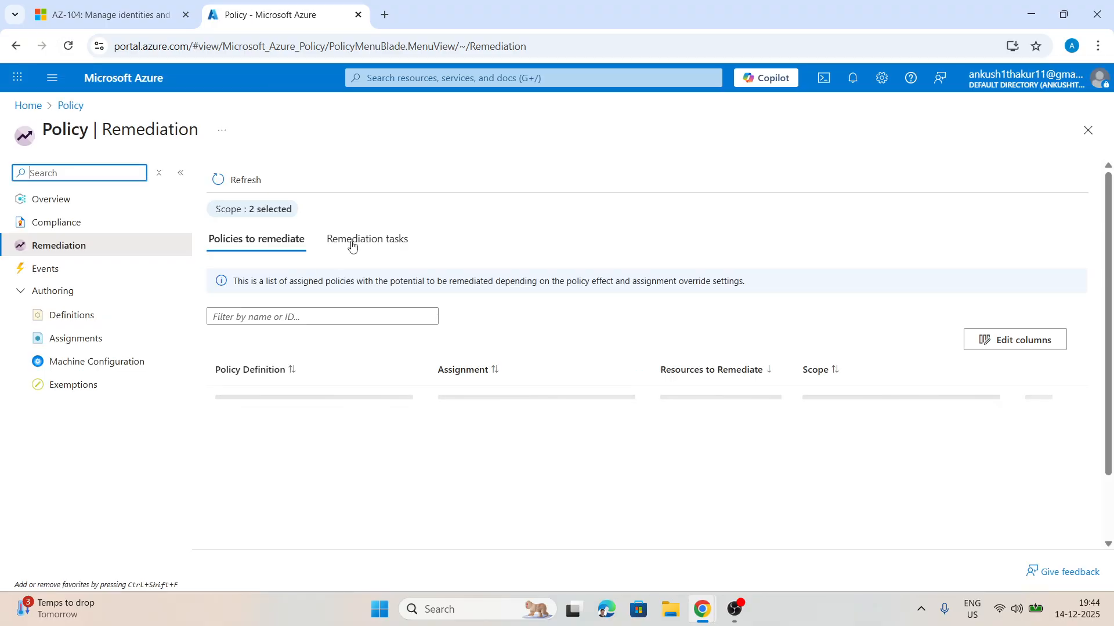
pyautogui.click(351, 241)
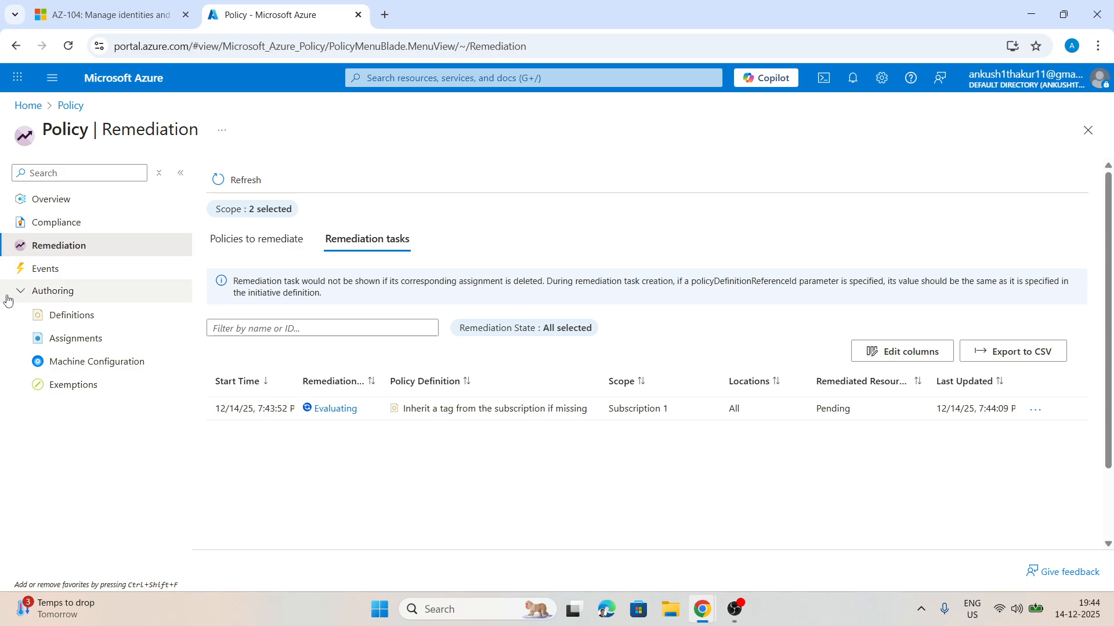
# - Review the resource compliance details of the "Inherit a tag from the subscription if missing" assignment
pyautogui.click(51, 220)
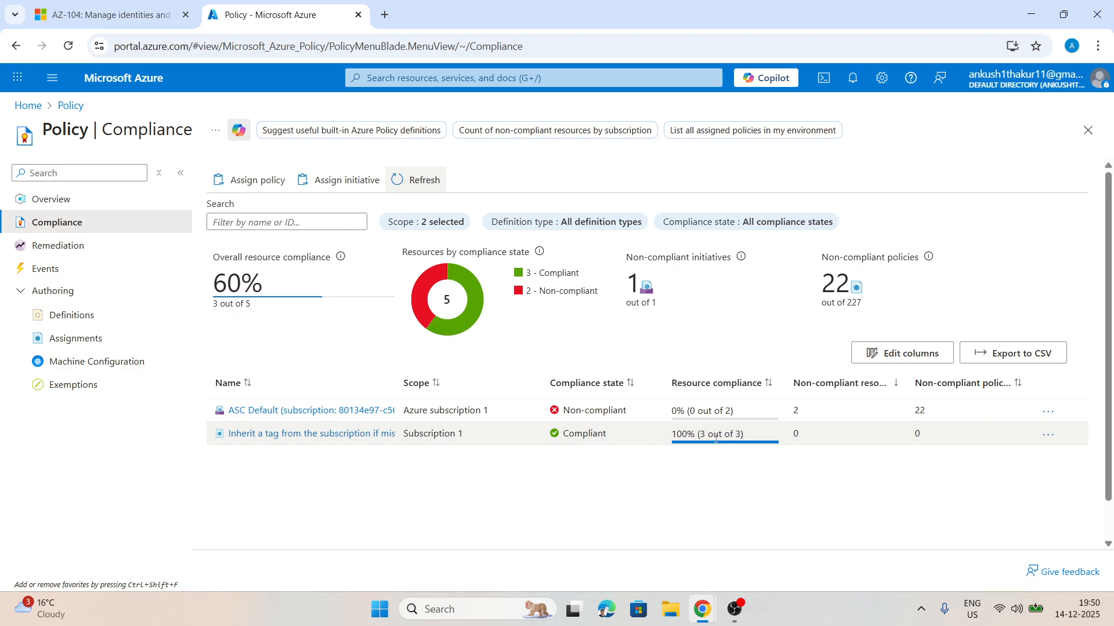
pyautogui.click(288, 435)
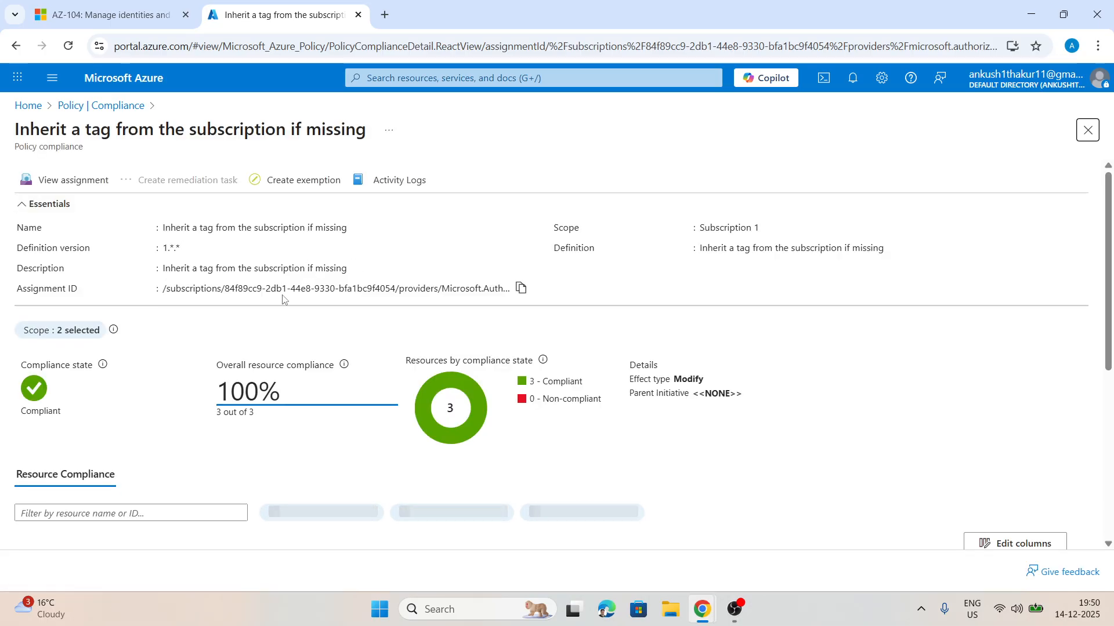
pyautogui.scroll(-2, 282, 299)
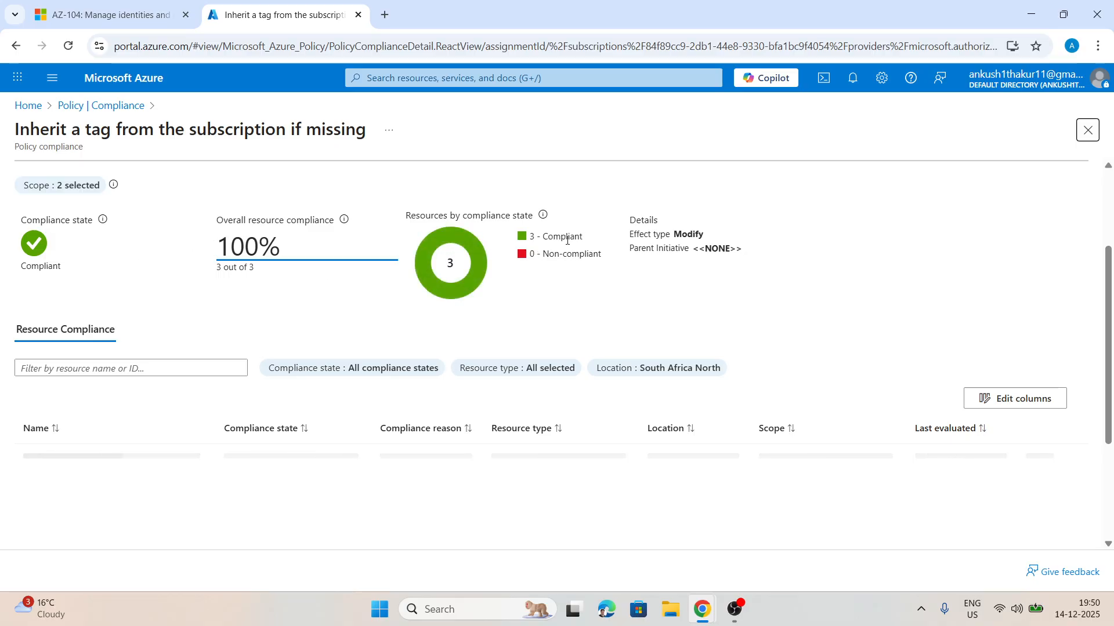
pyautogui.scroll(-1, 555, 289)
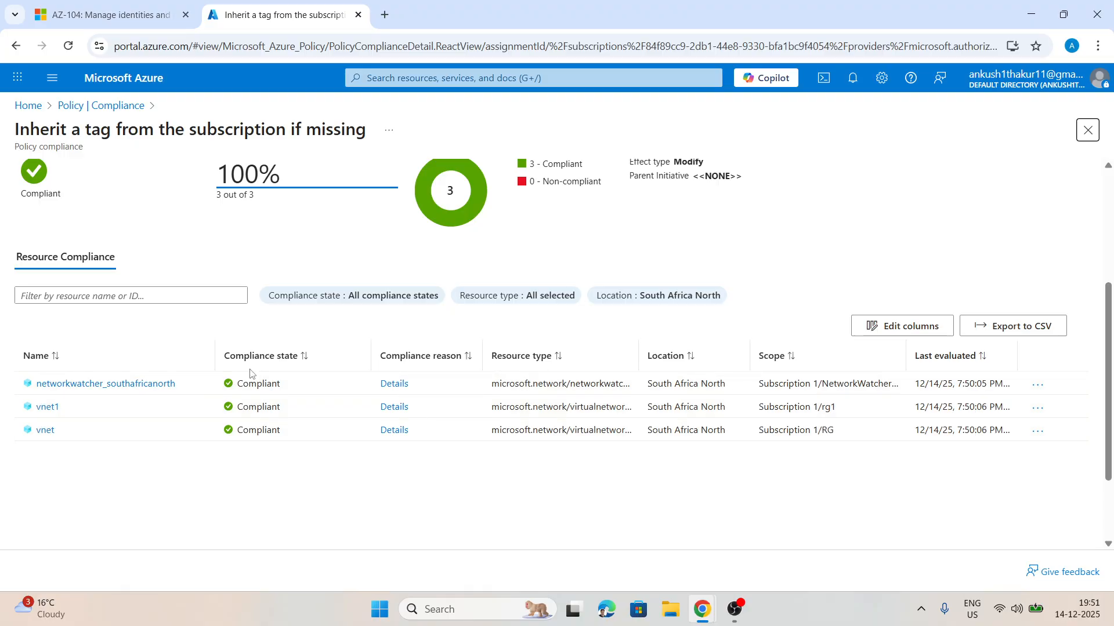
# - Open portal.azure.com in a new browser tab
pyautogui.click(386, 15)
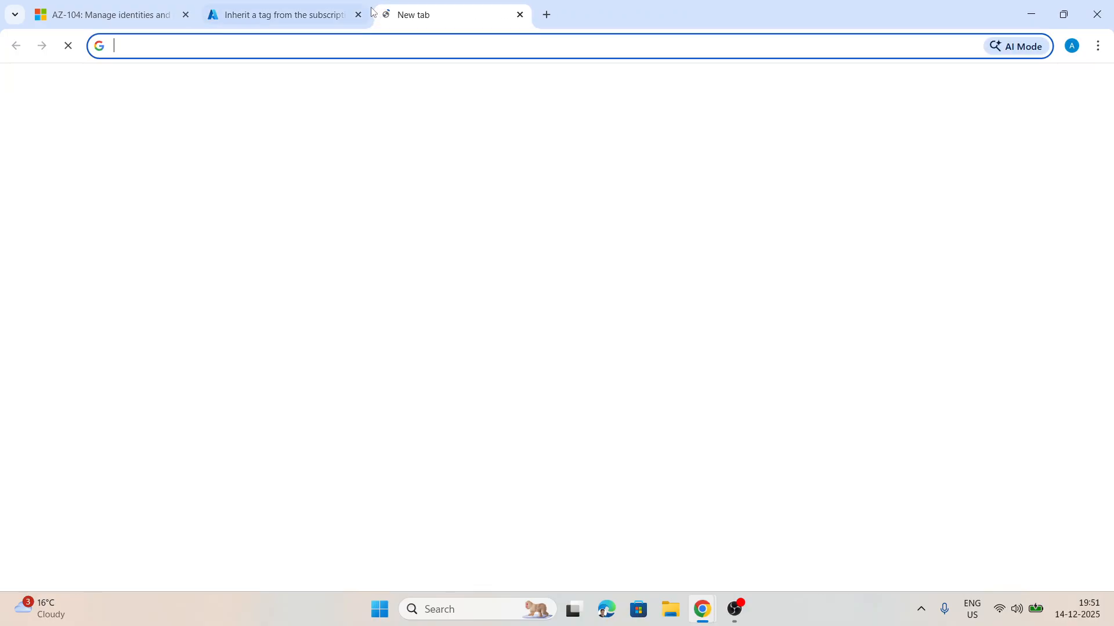
pyautogui.write('policy in azure')
pyautogui.press('Return')
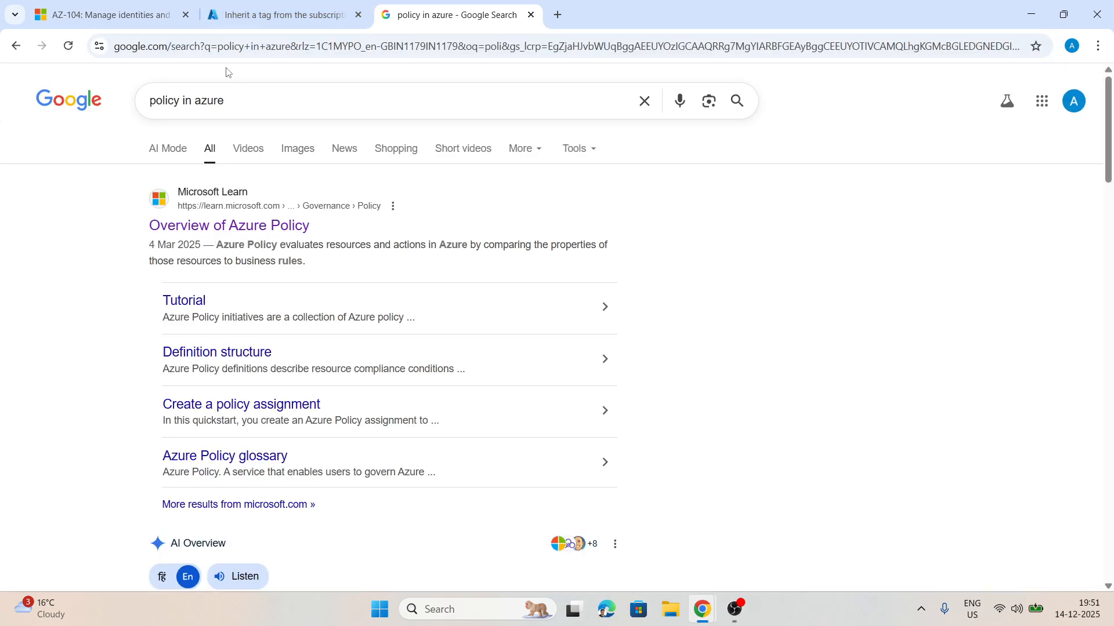
pyautogui.click(236, 45)
pyautogui.write('portal.azure.com')
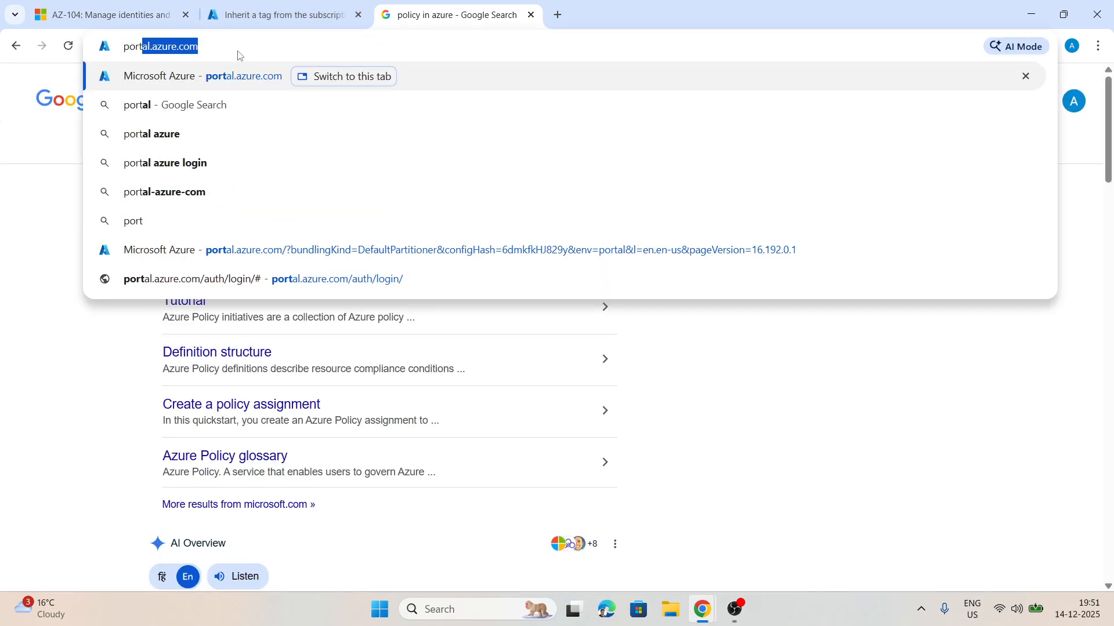
pyautogui.press('Return')
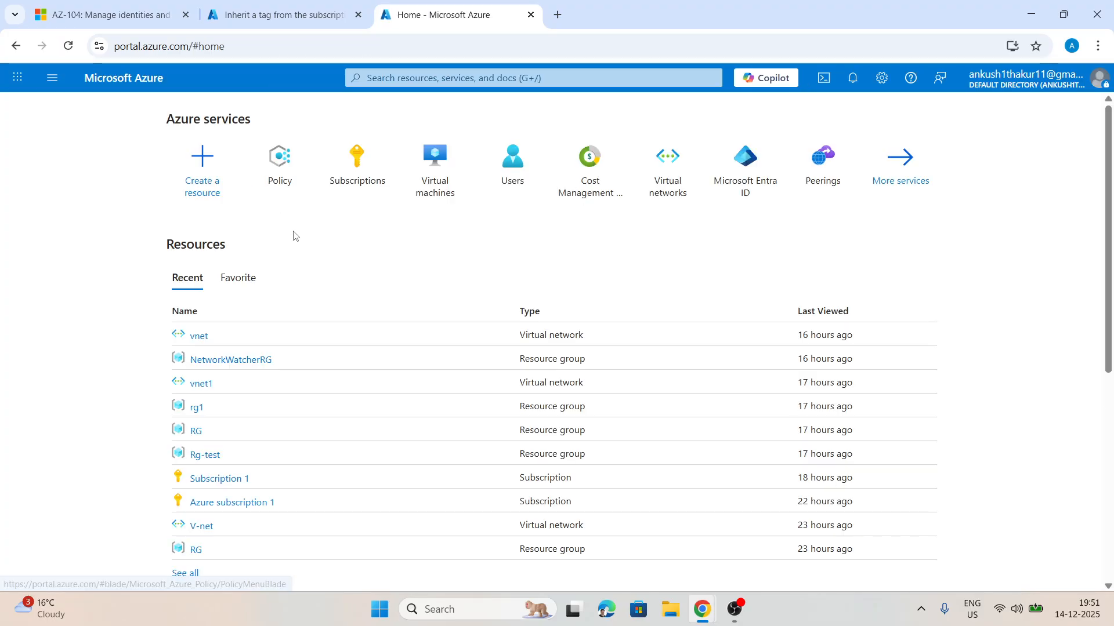
# - Show the resource groups of Subscription 1 and collapse the subscriptions list
pyautogui.click(445, 77)
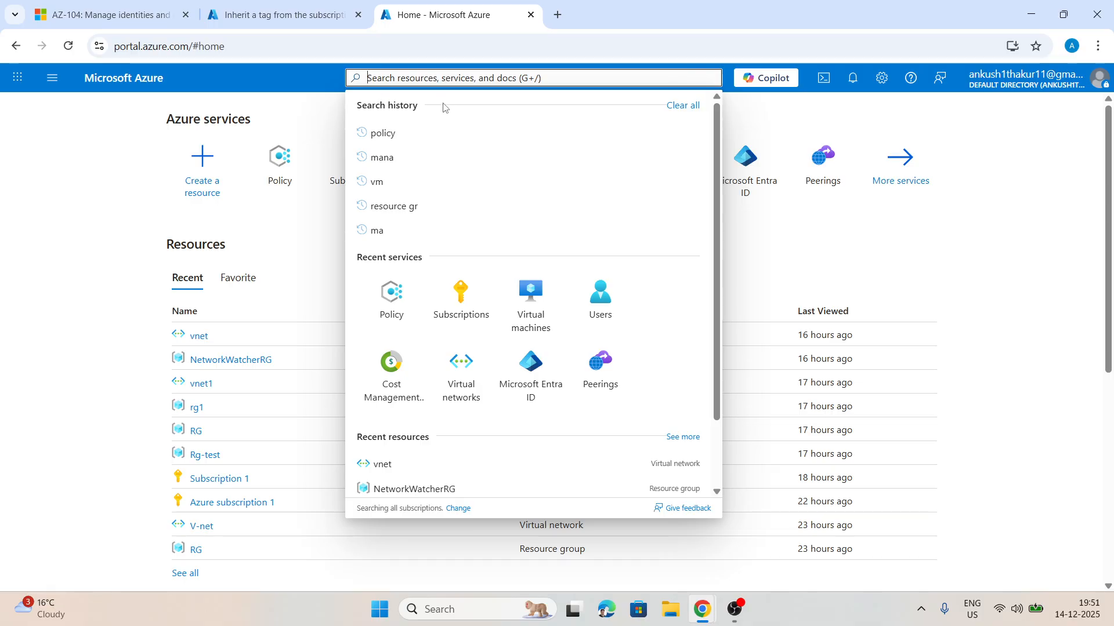
pyautogui.click(279, 15)
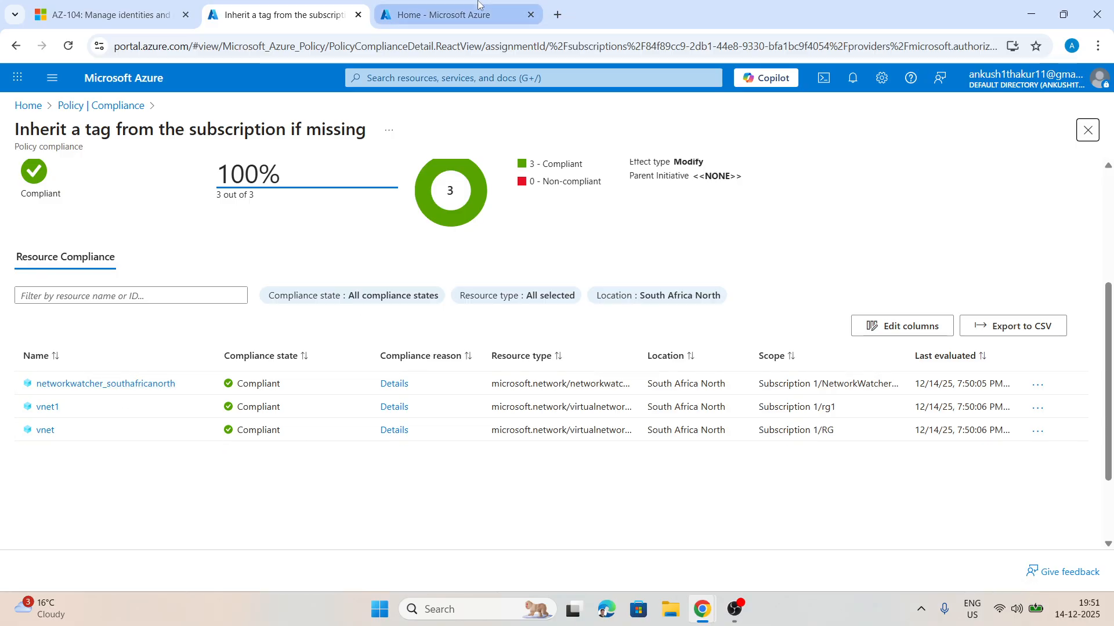
pyautogui.click(441, 14)
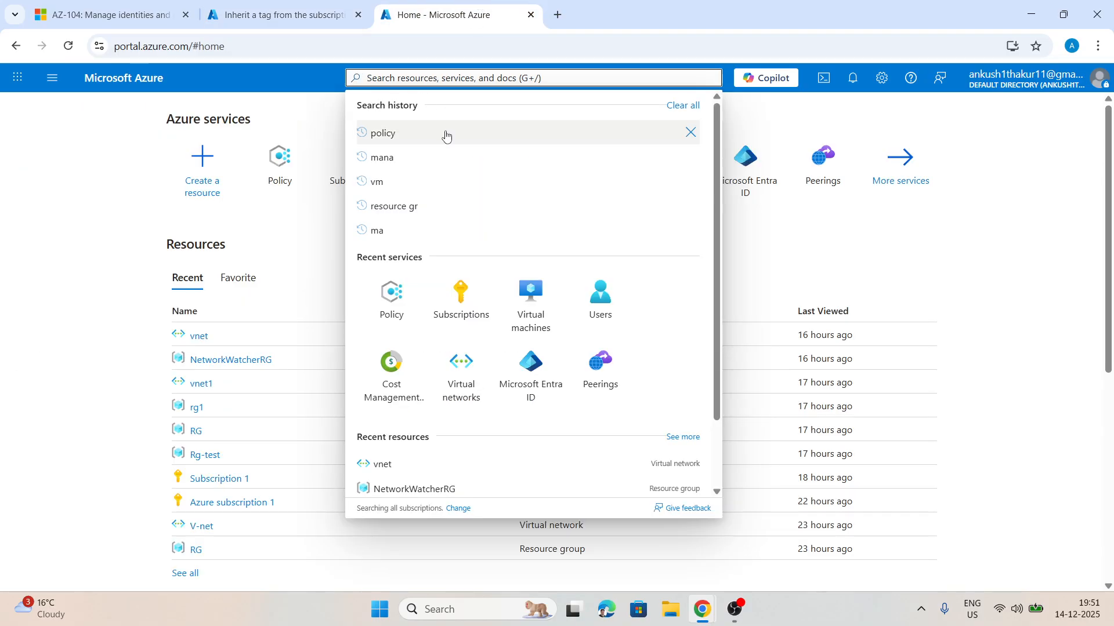
pyautogui.click(459, 294)
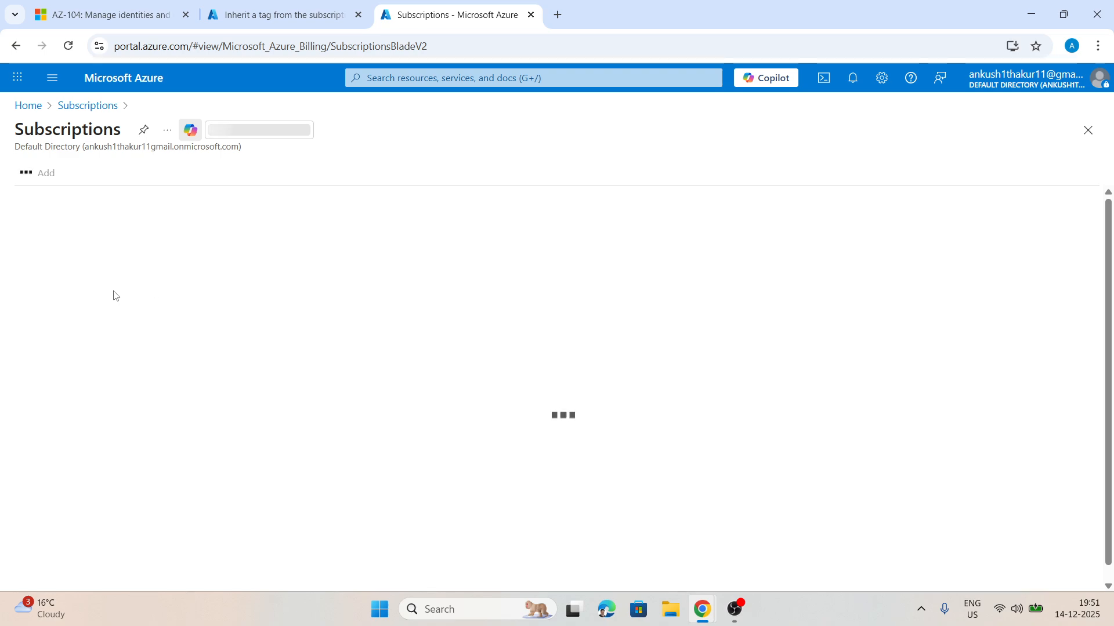
pyautogui.click(53, 329)
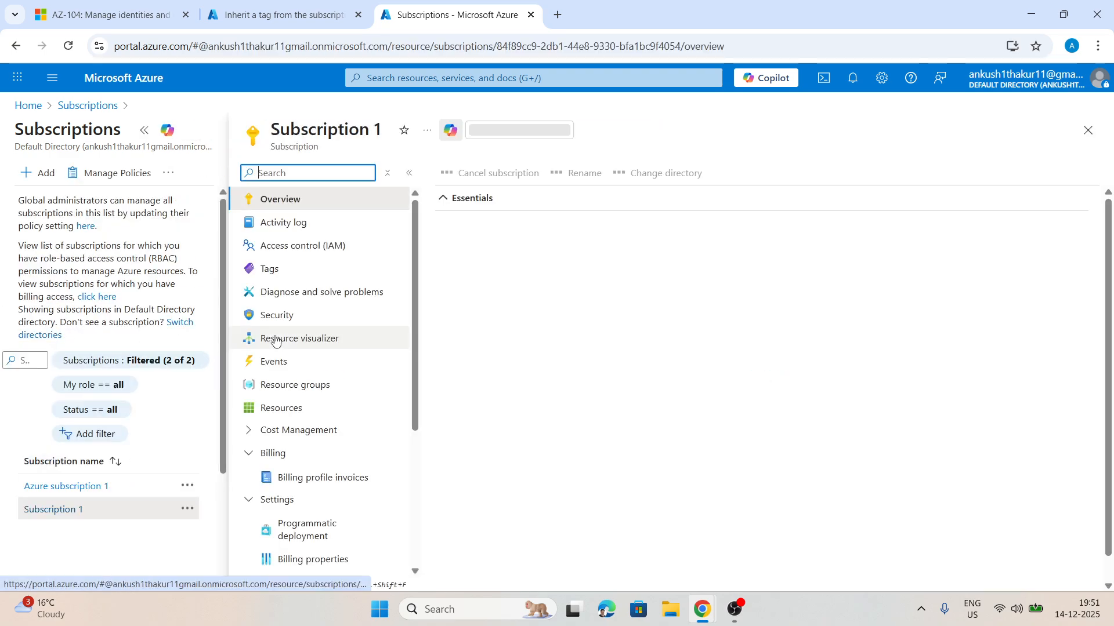
pyautogui.scroll(-3, 323, 368)
pyautogui.scroll(1, 323, 374)
pyautogui.scroll(3, 323, 375)
pyautogui.scroll(-3, 323, 374)
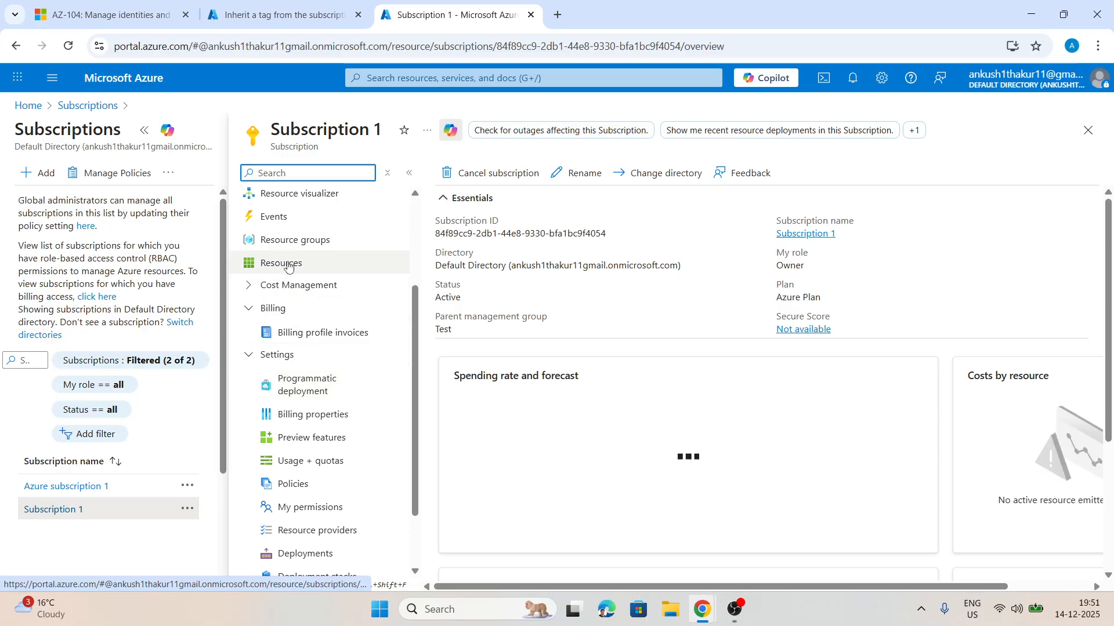
pyautogui.click(308, 240)
pyautogui.click(144, 130)
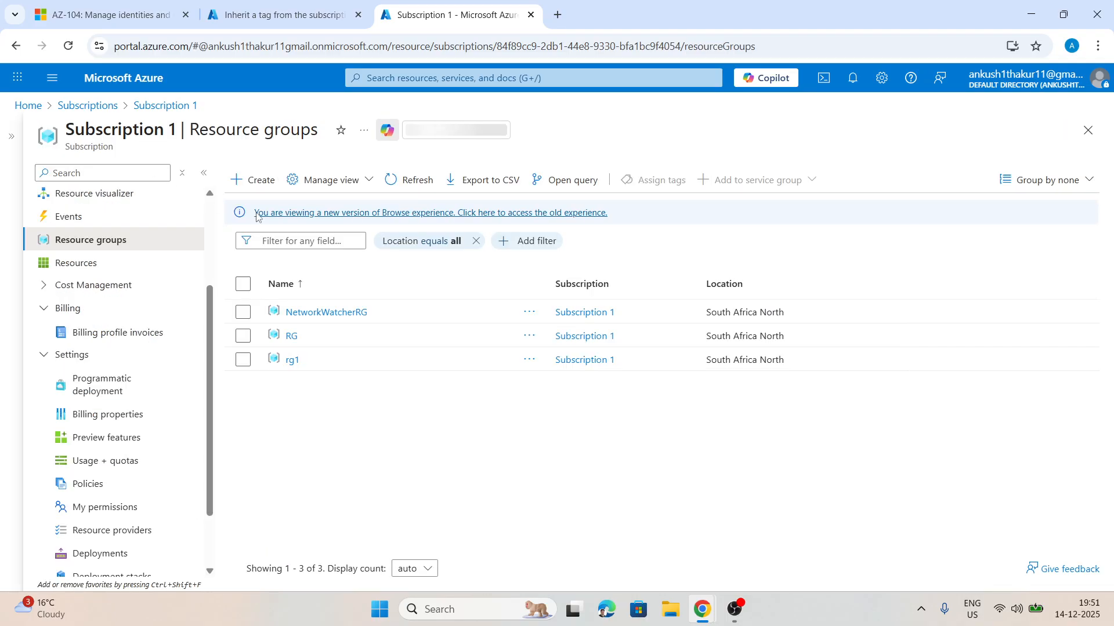
# - Open the resource groups NetworkWatcherRG, RG and rg1 each in a separate browser tab
pyautogui.rightClick(309, 313)
pyautogui.click(336, 331)
pyautogui.rightClick(293, 338)
pyautogui.click(342, 355)
pyautogui.rightClick(294, 366)
pyautogui.click(348, 385)
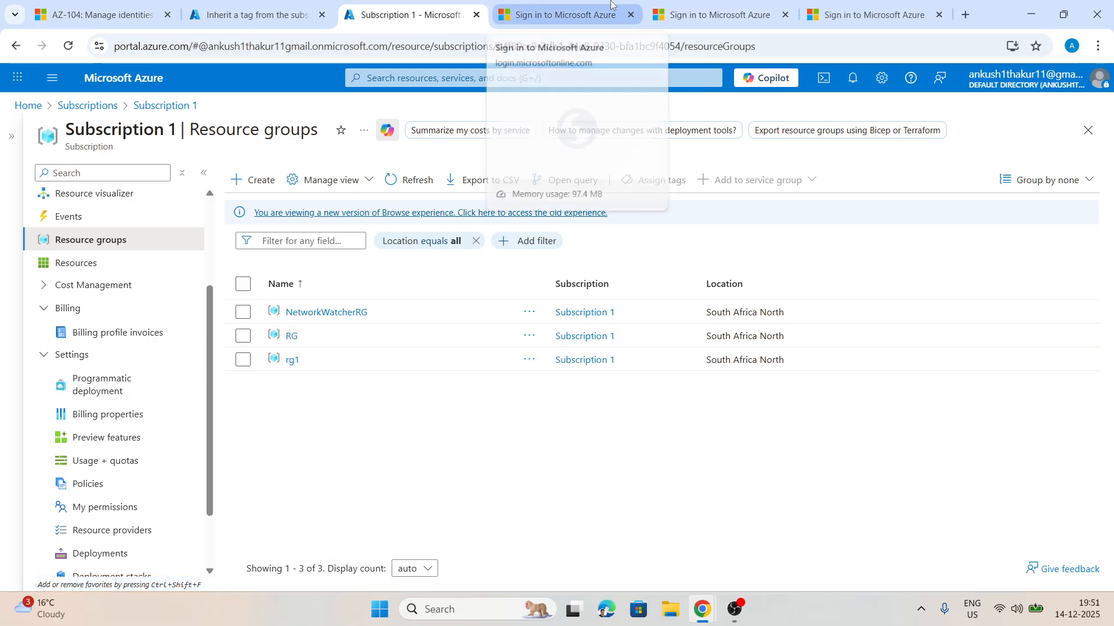
# - Sign in to Azure with the already signed-in personal account in each of the three new tabs
pyautogui.click(613, 5)
pyautogui.click(524, 246)
pyautogui.click(715, 7)
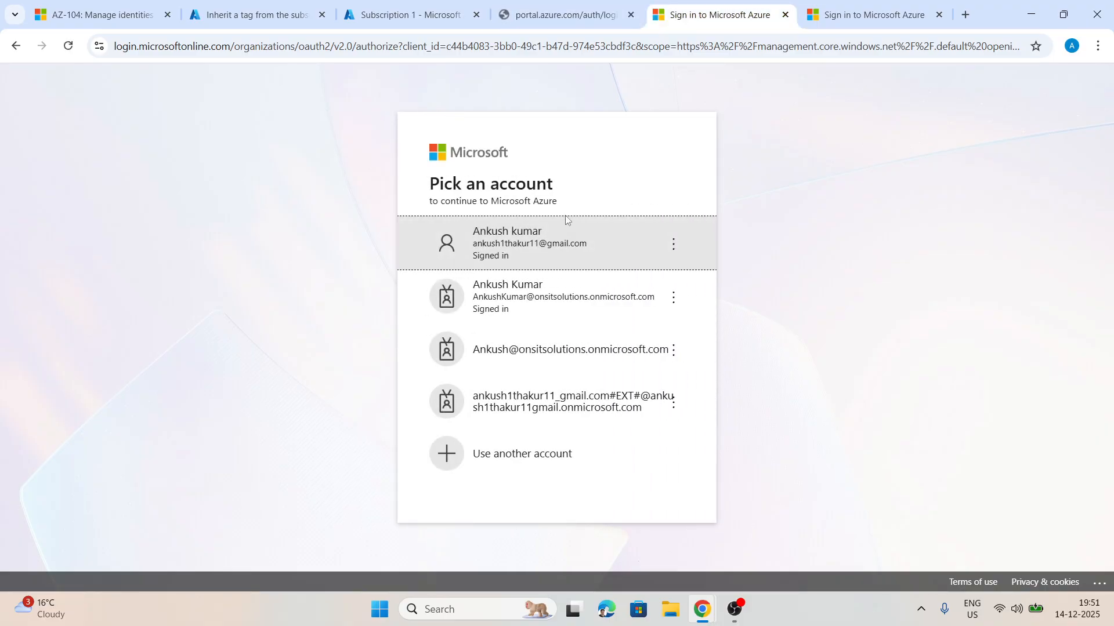
pyautogui.click(529, 241)
pyautogui.click(870, 15)
pyautogui.click(520, 235)
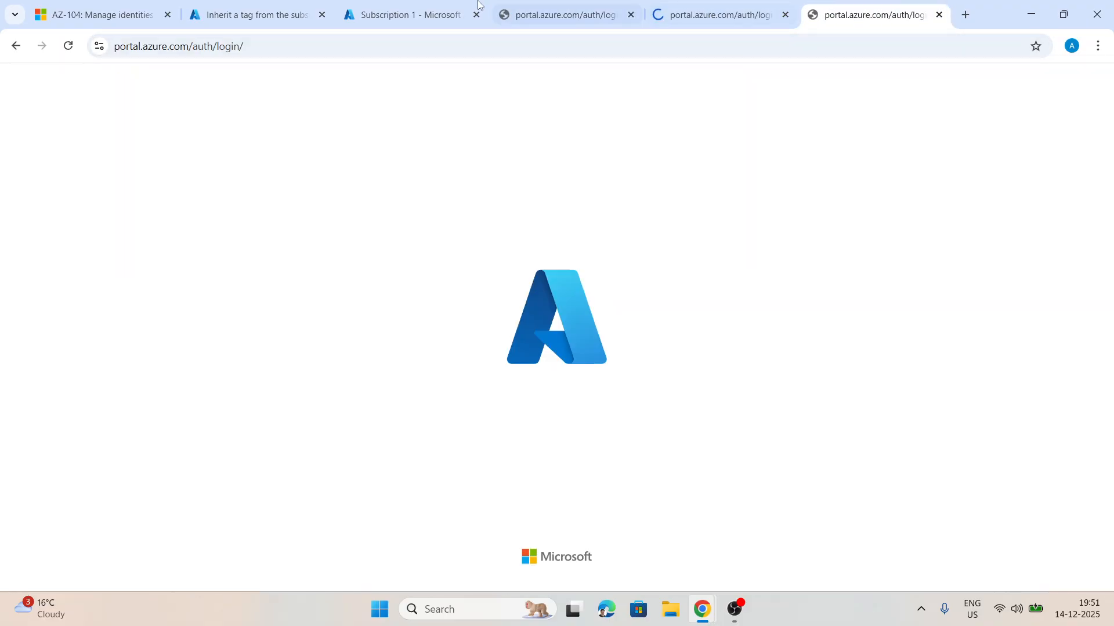
# - Check the tags of NetworkWatcher_southafricanorth in NetworkWatcherRG and of the virtual network vnet in RG
pyautogui.click(539, 12)
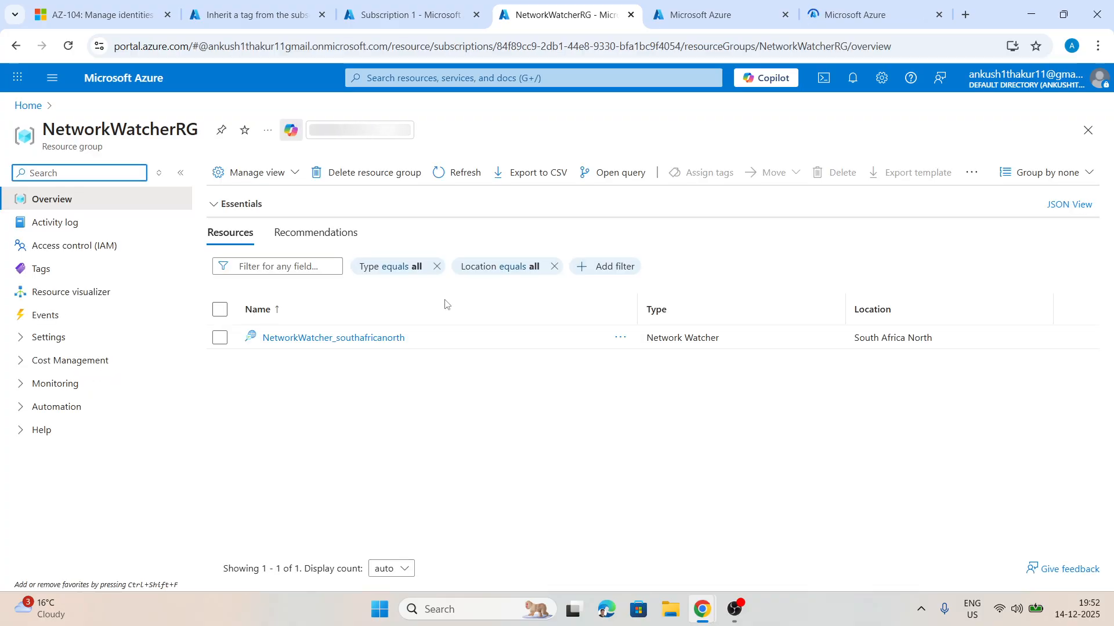
pyautogui.click(371, 337)
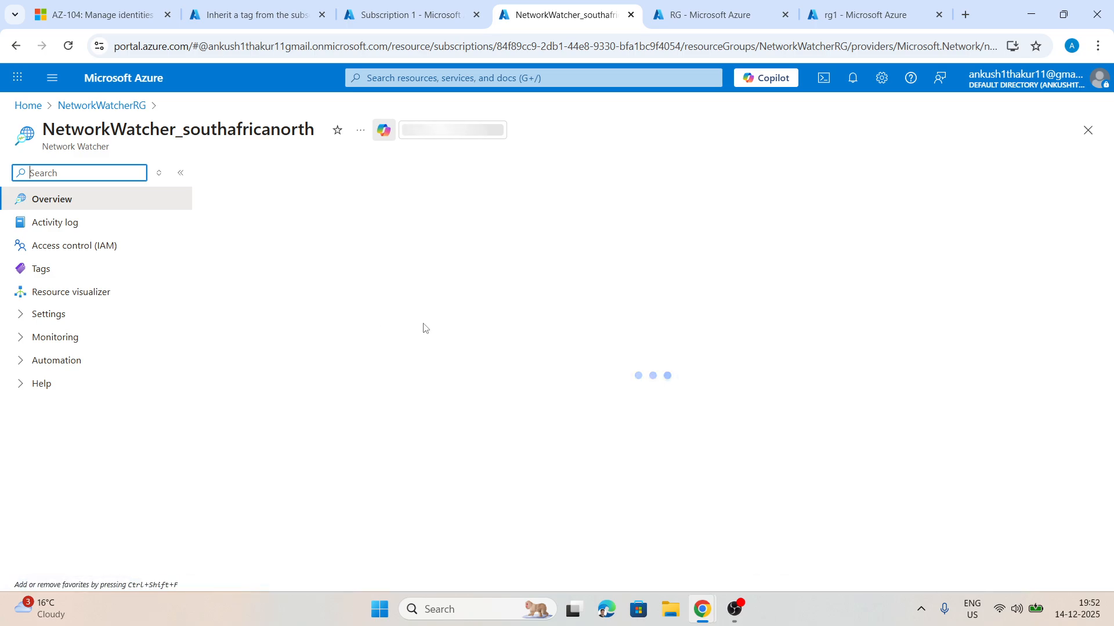
pyautogui.click(44, 268)
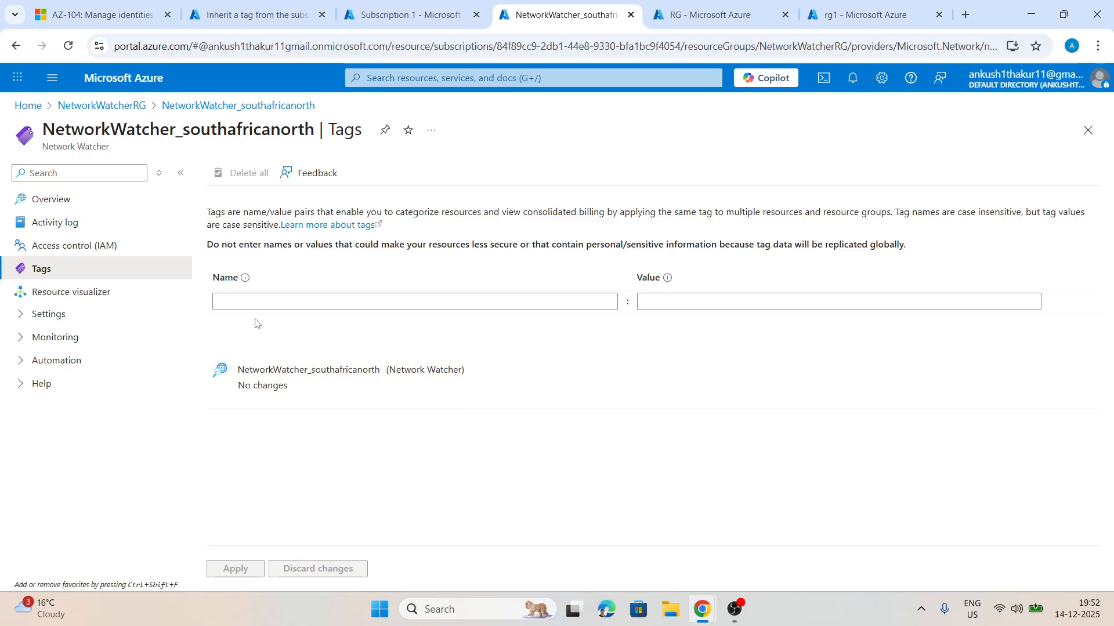
pyautogui.click(255, 302)
pyautogui.click(290, 432)
pyautogui.click(718, 4)
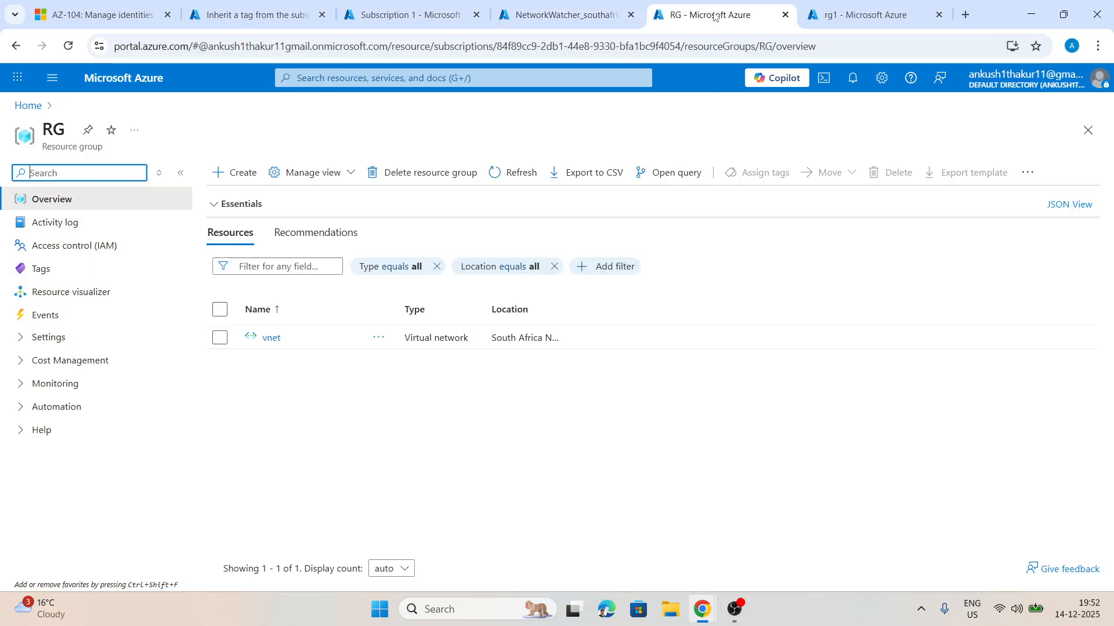
pyautogui.click(270, 339)
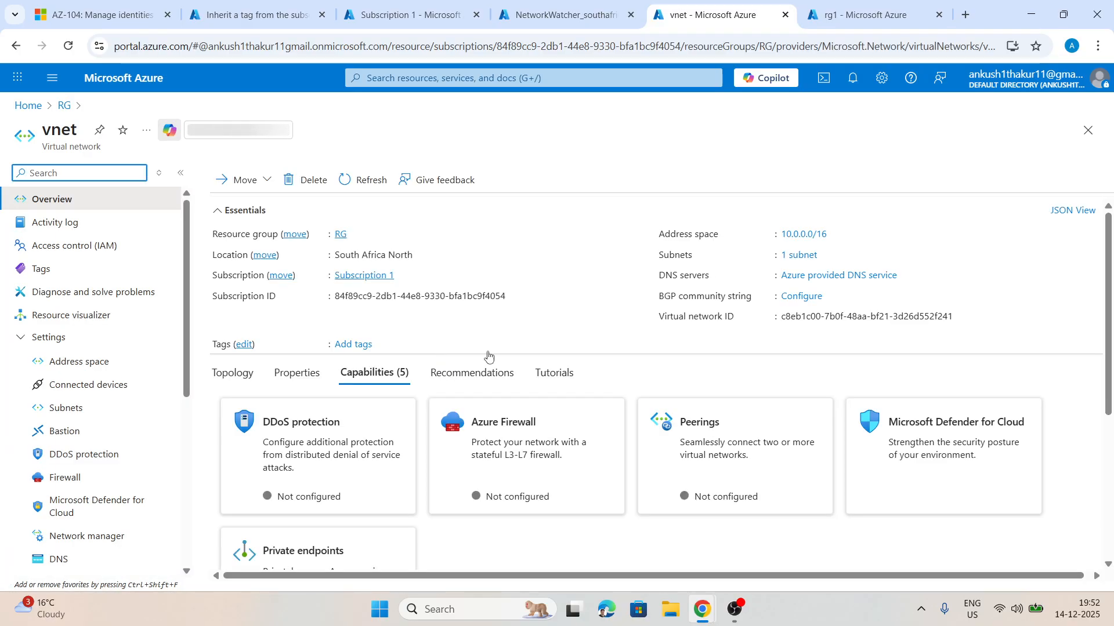
# - In the rg1 tab, search the portal for "resource group" and open the Resource groups service
pyautogui.click(871, 10)
pyautogui.click(408, 79)
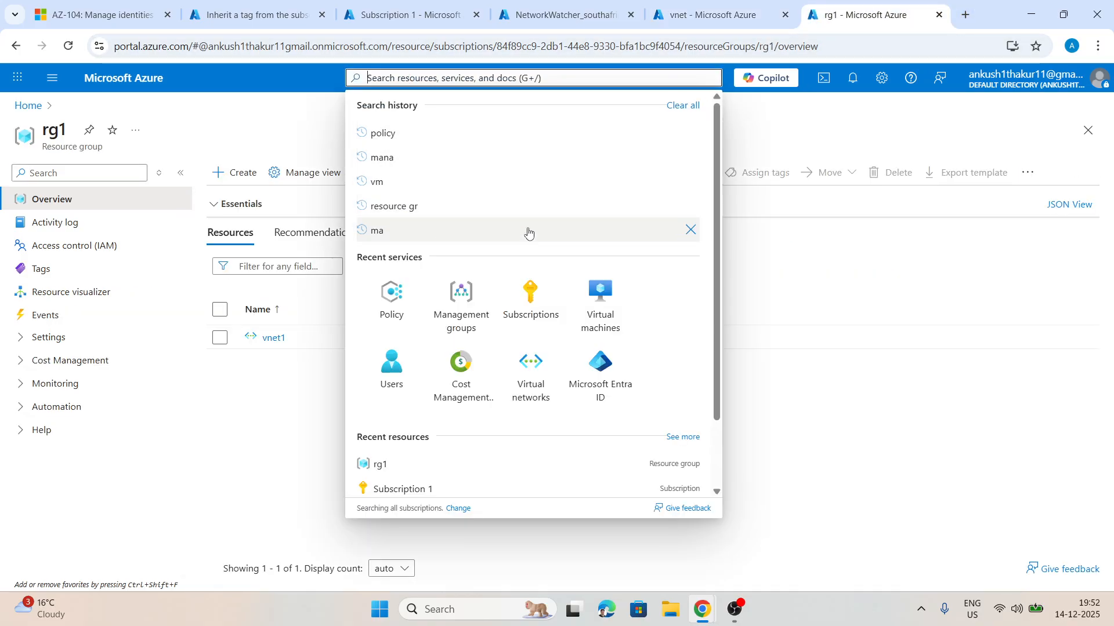
pyautogui.write('res')
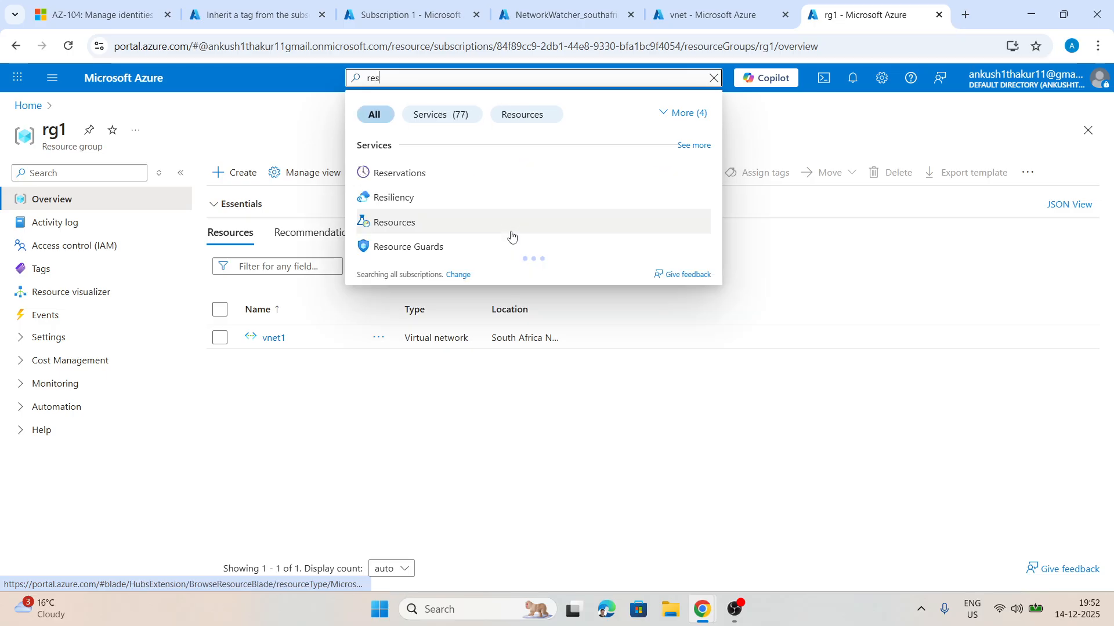
pyautogui.write('ource group')
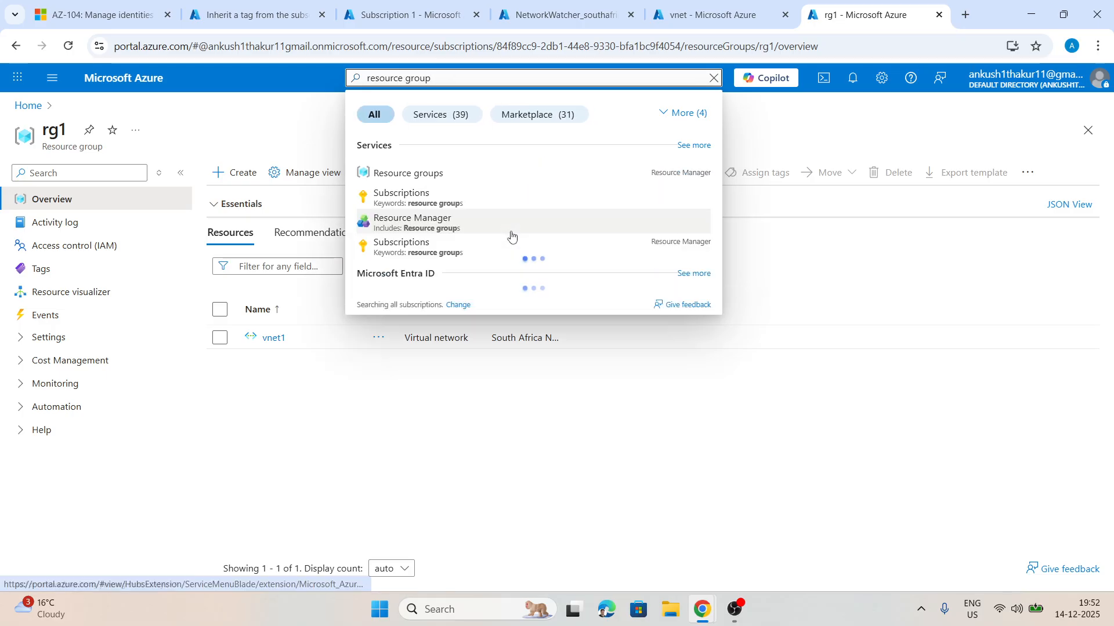
pyautogui.click(489, 177)
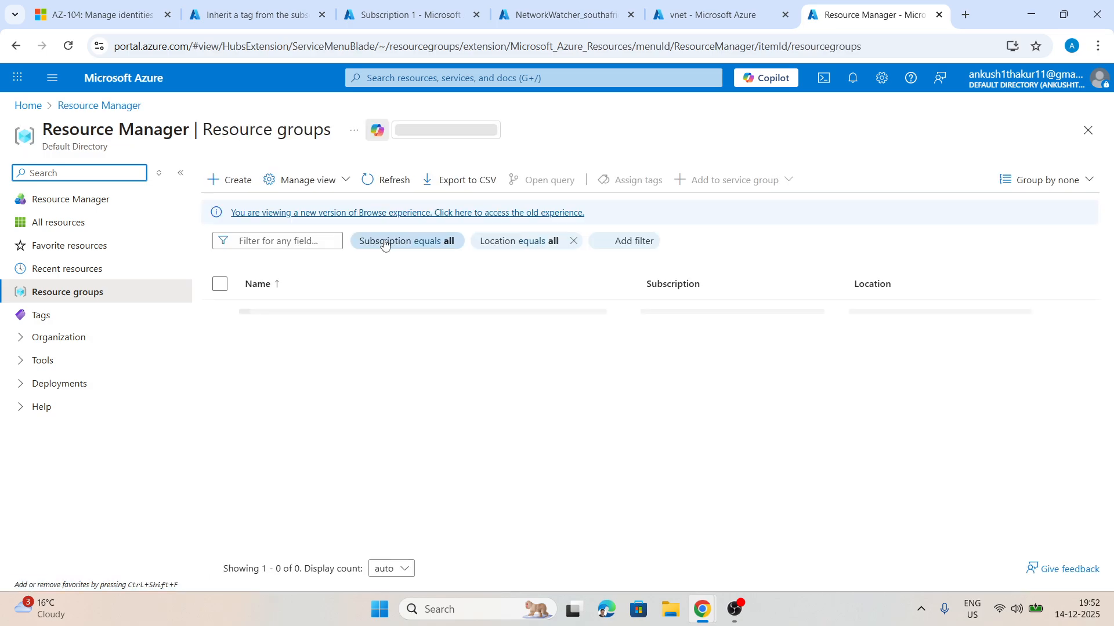
# - Start a new resource group named "RG-test-policy" in Subscription 1 and open its tag settings
pyautogui.click(229, 180)
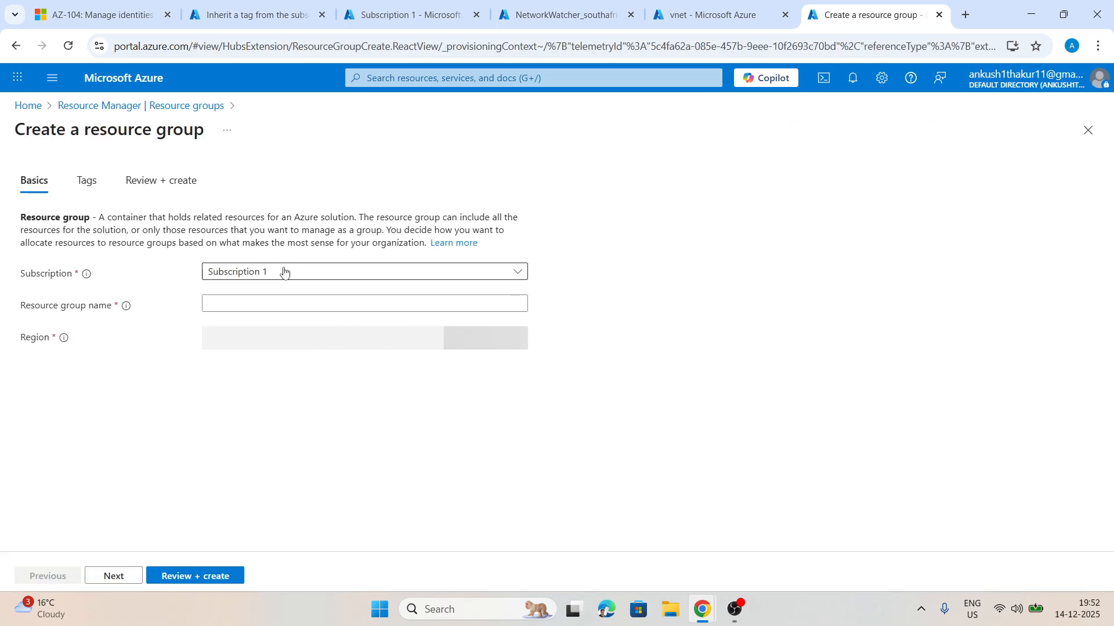
pyautogui.click(279, 273)
pyautogui.click(244, 375)
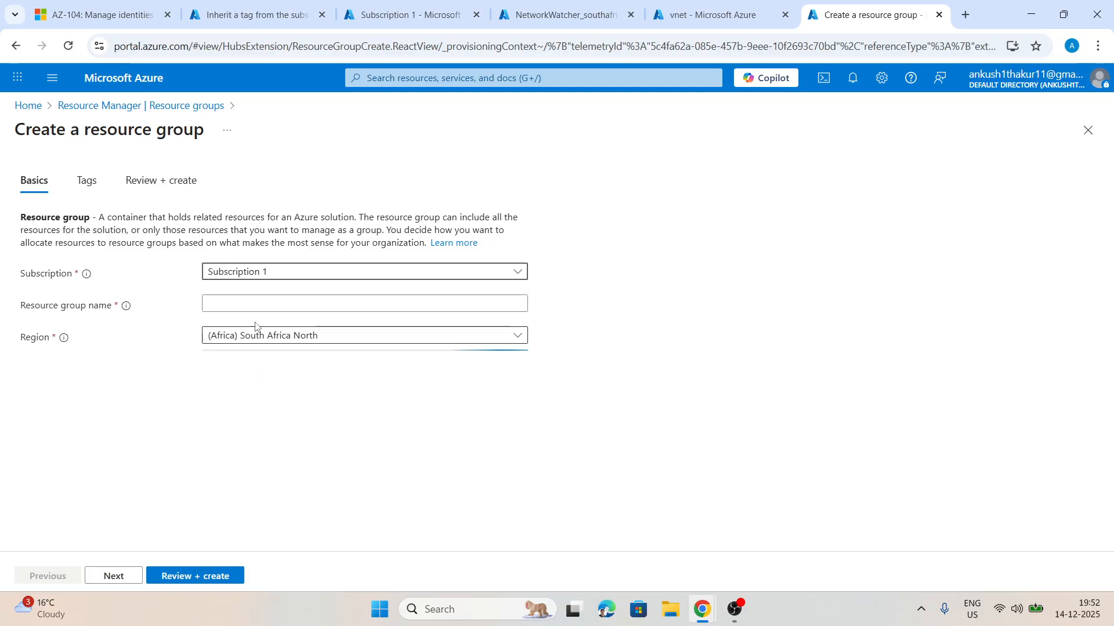
pyautogui.click(252, 304)
pyautogui.write('RG-test-policy')
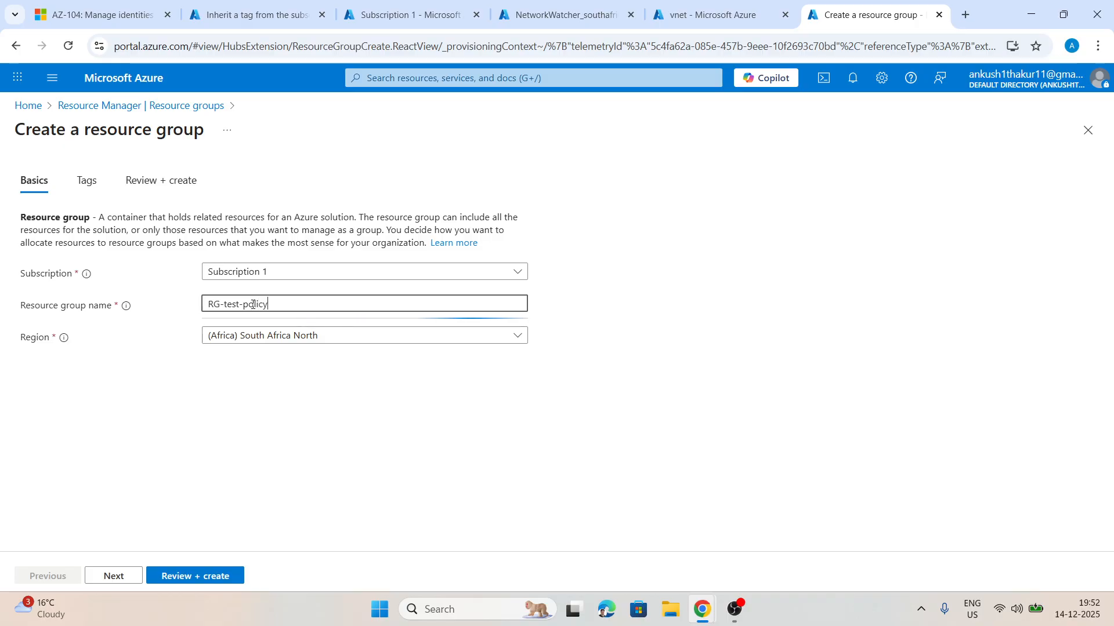
pyautogui.click(87, 180)
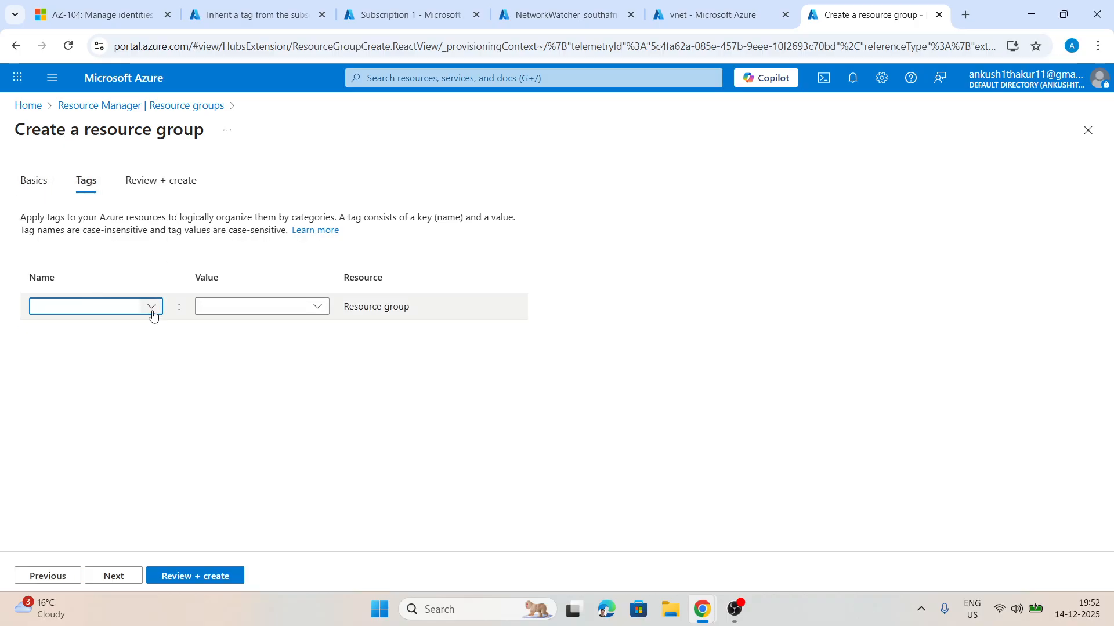
# - Add the tag "Enviroment" with the value "Dev" to the new resource group and create it
pyautogui.write('Enviroem')
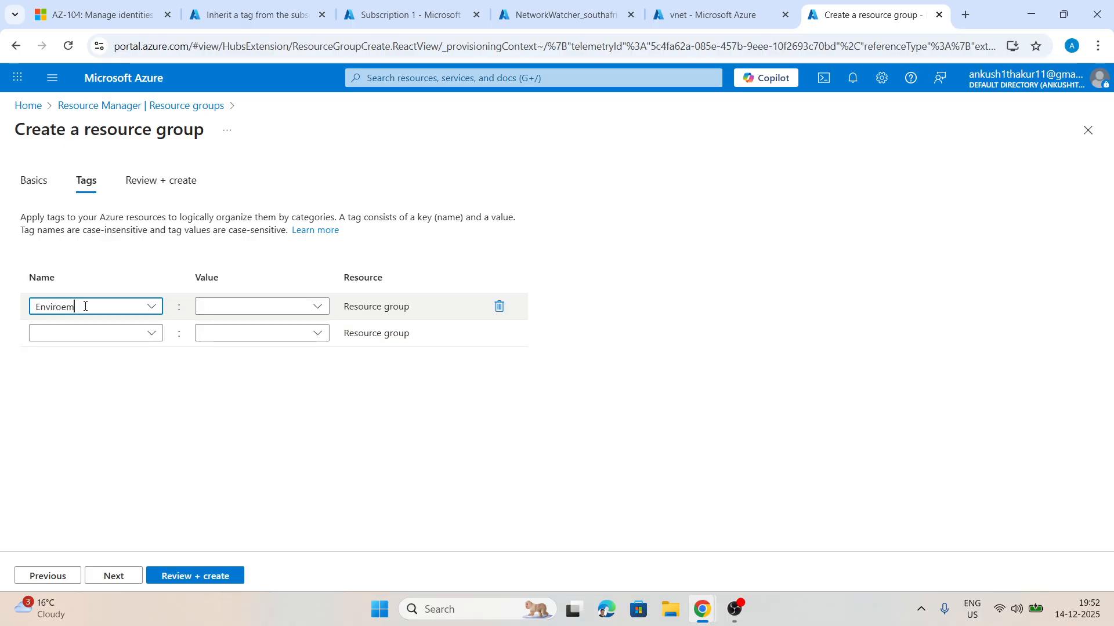
pyautogui.press('Left')
pyautogui.press('Left')
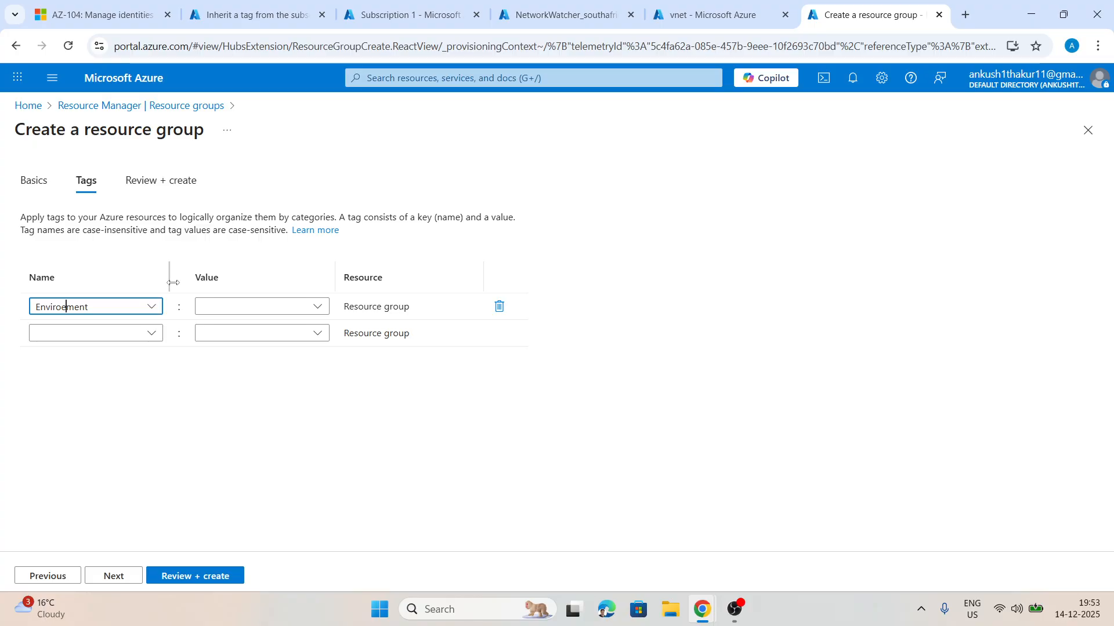
pyautogui.write('ro')
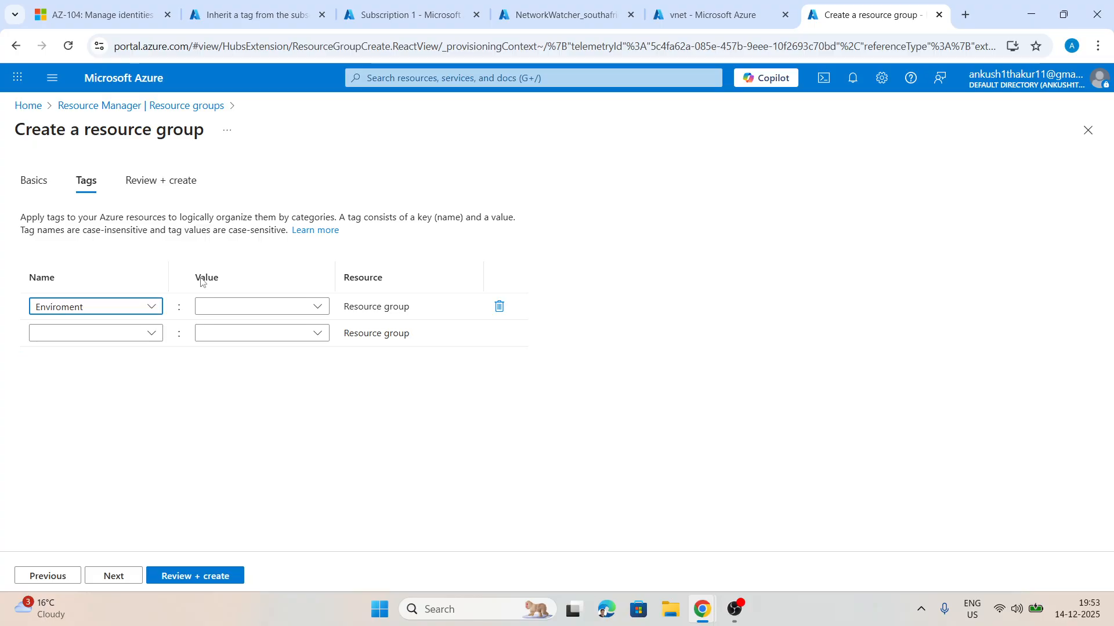
pyautogui.click(247, 304)
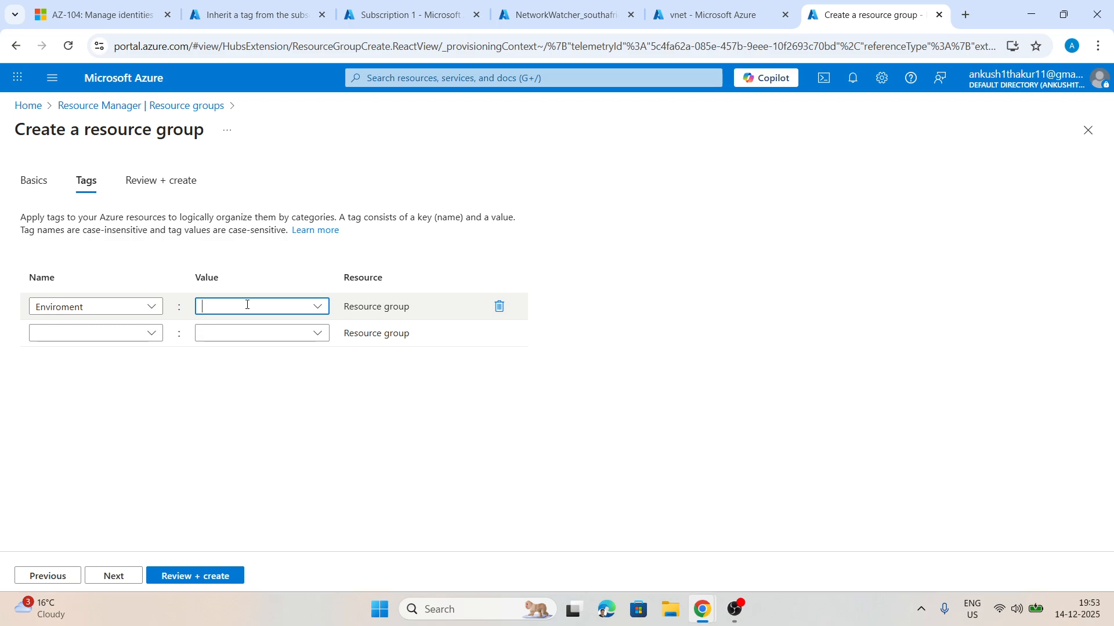
pyautogui.click(188, 421)
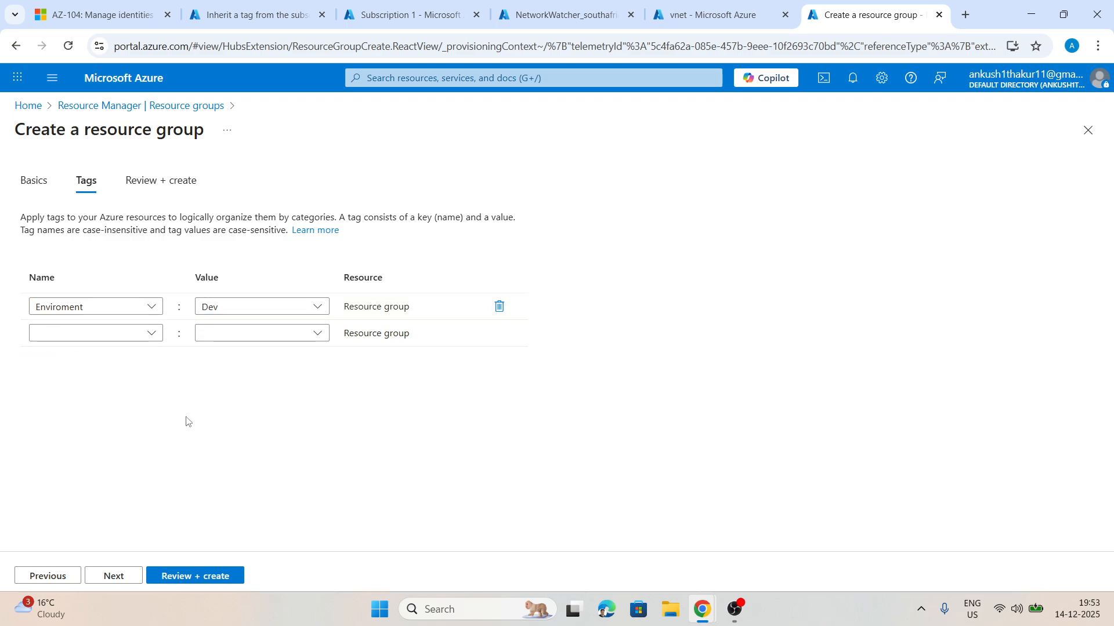
pyautogui.click(178, 575)
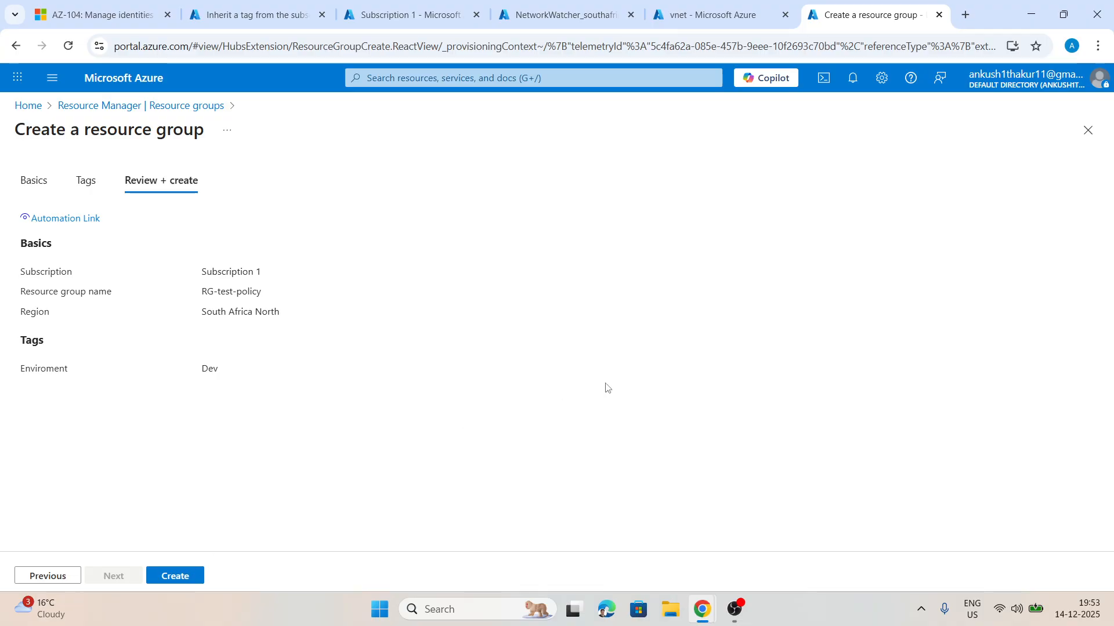
pyautogui.click(182, 579)
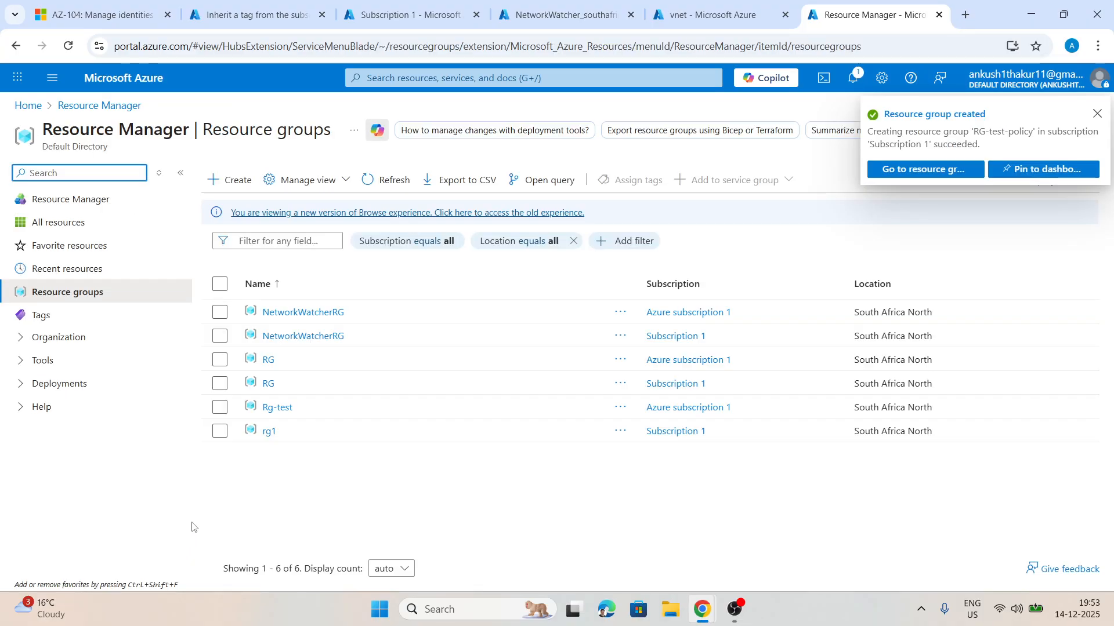
# - Refresh the resource groups list until RG-test-policy is listed, open that group and check its tags
pyautogui.click(382, 183)
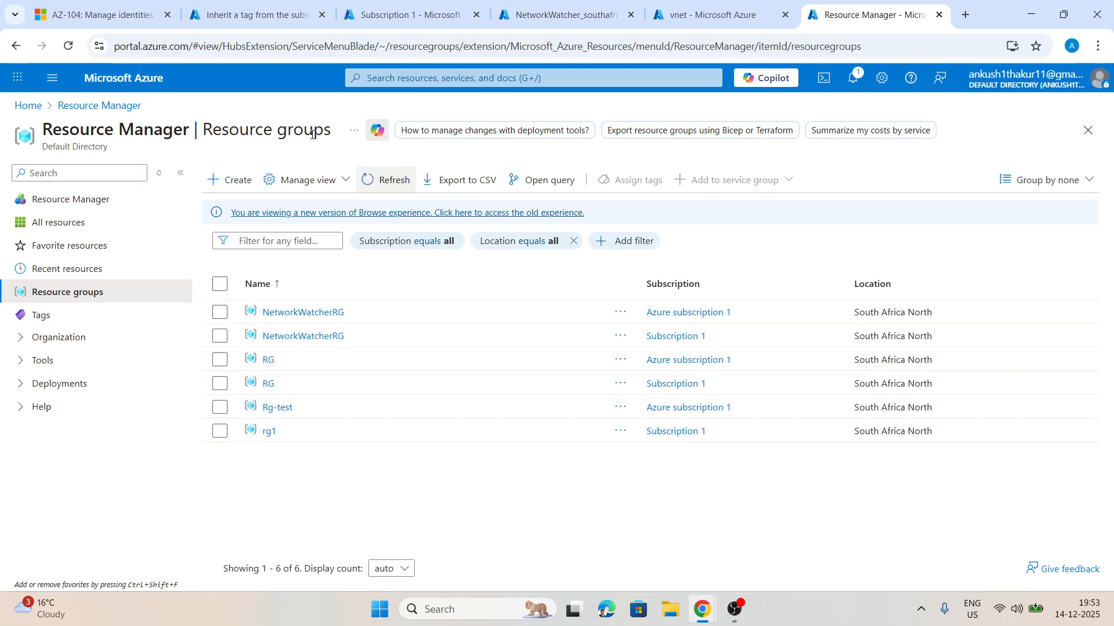
pyautogui.click(66, 47)
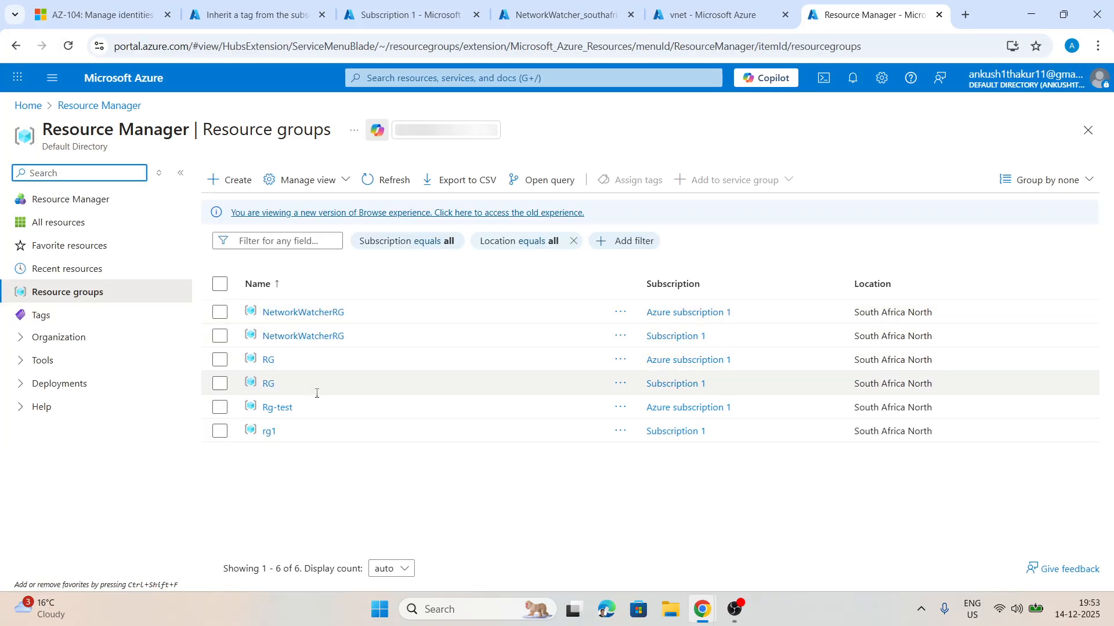
pyautogui.click(850, 78)
pyautogui.click(850, 78)
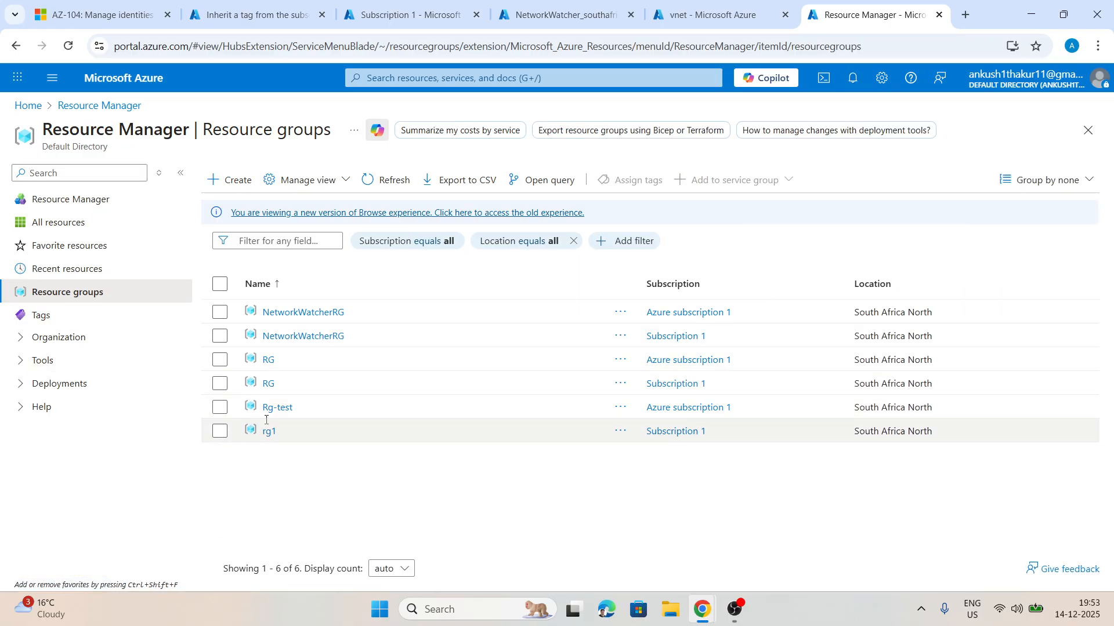
pyautogui.click(376, 180)
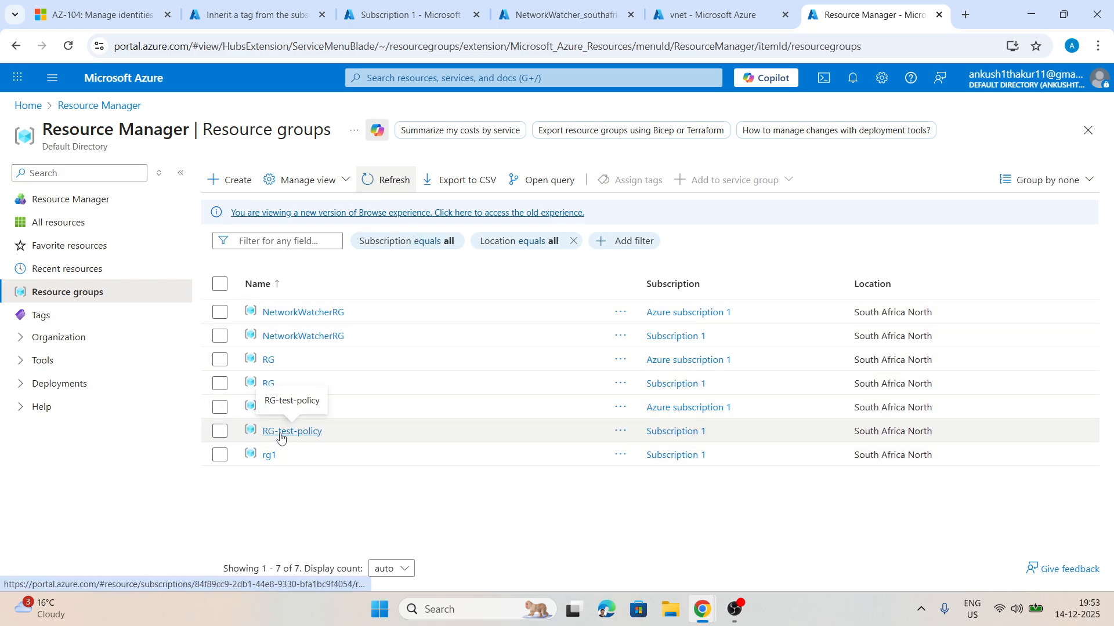
pyautogui.click(286, 432)
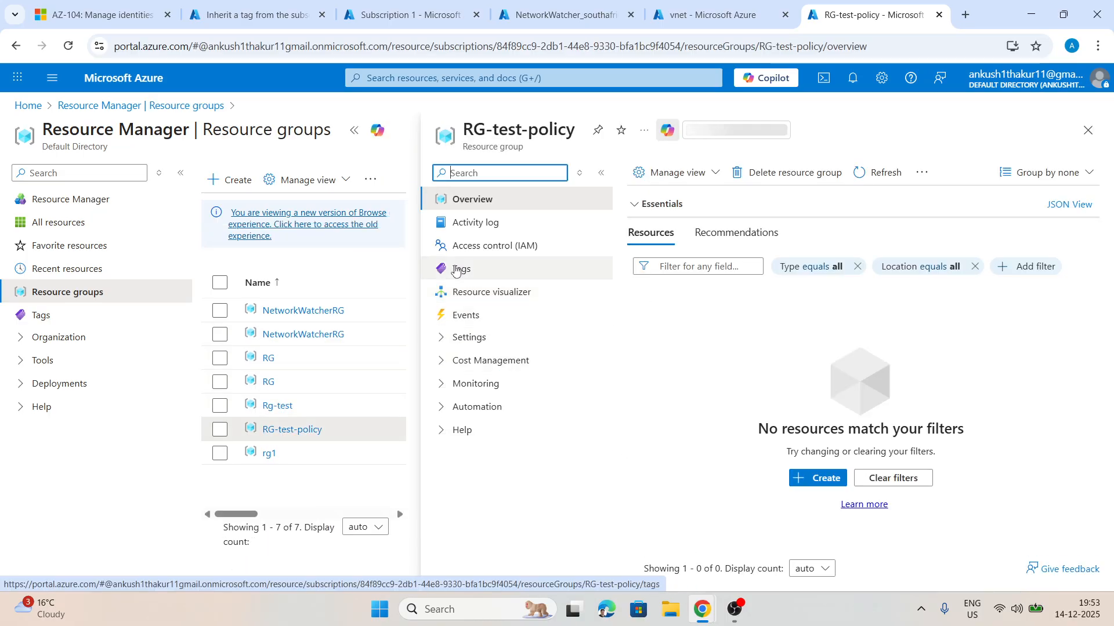
pyautogui.click(462, 268)
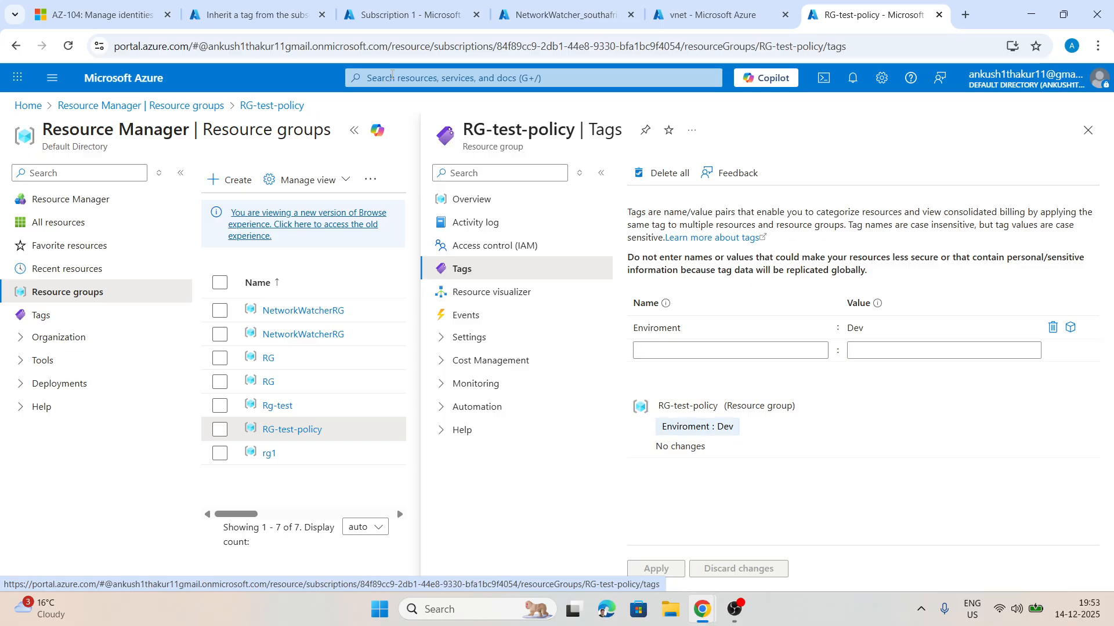
# - Search the portal for "vnet", open the Virtual networks service and start a new virtual network
pyautogui.click(400, 84)
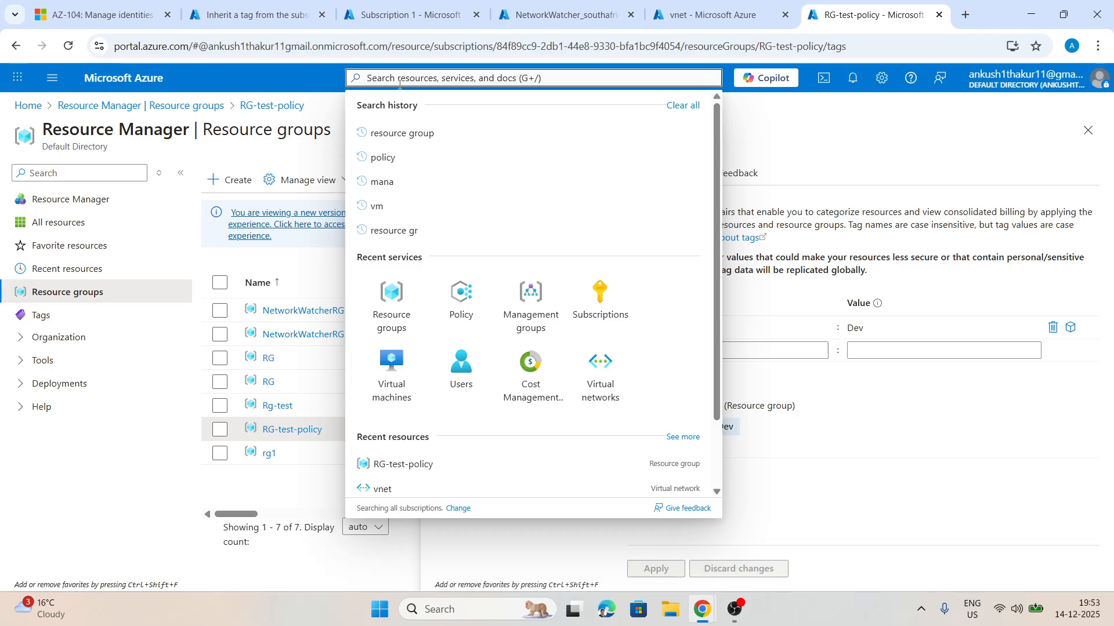
pyautogui.write('vnet')
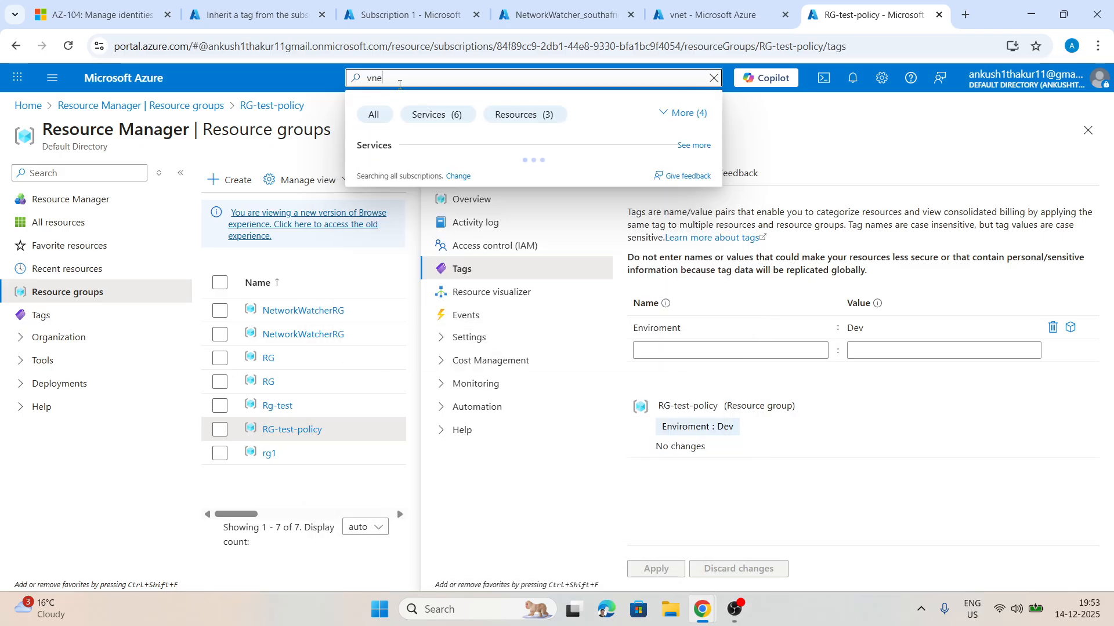
pyautogui.click(406, 173)
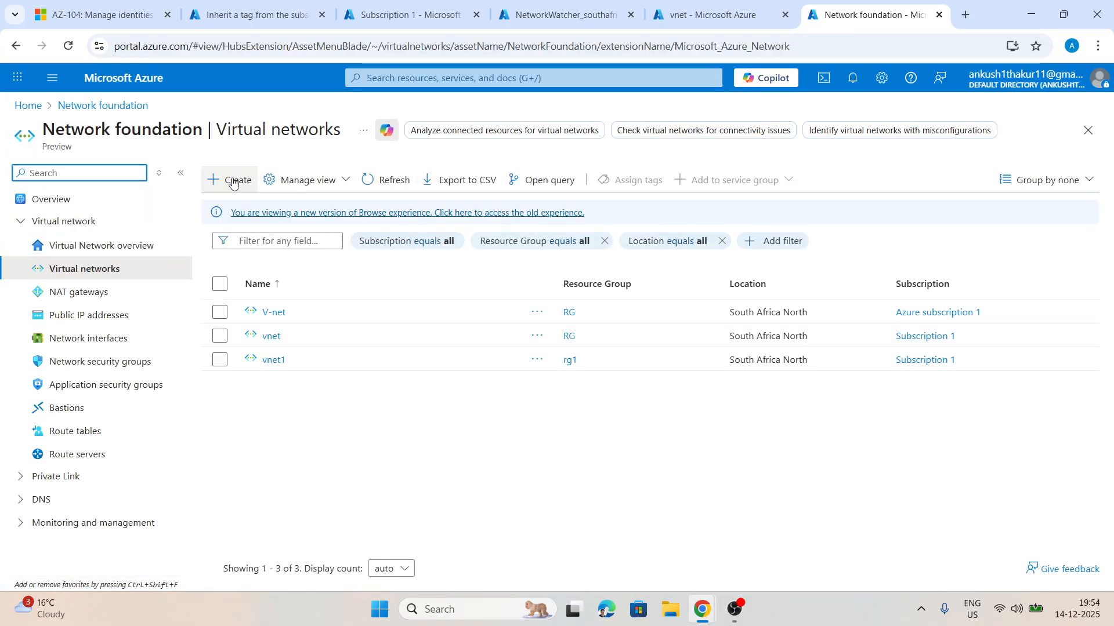
pyautogui.click(230, 179)
# - Place the virtual network in resource group RG-test-policy, name it "V-net" and submit the settings for validation
pyautogui.scroll(-2, 285, 348)
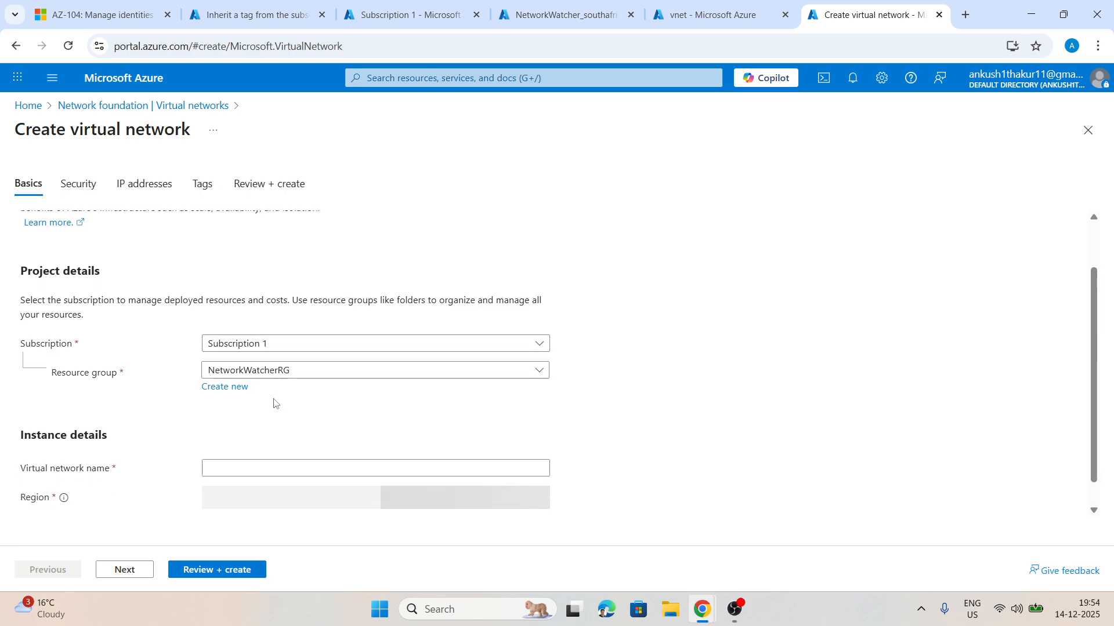
pyautogui.click(284, 342)
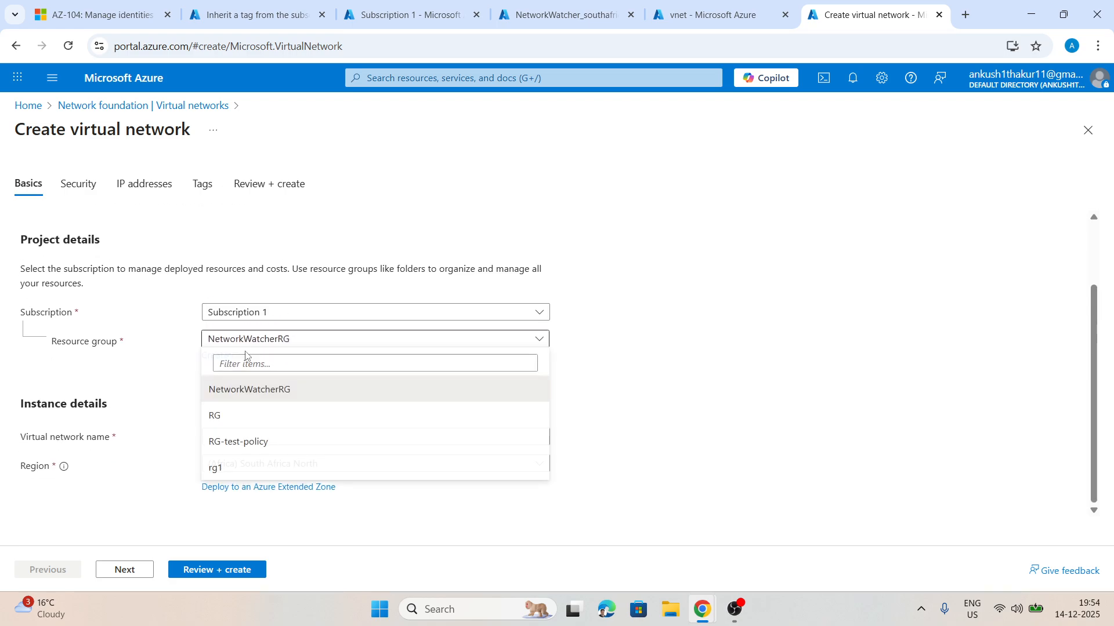
pyautogui.click(227, 451)
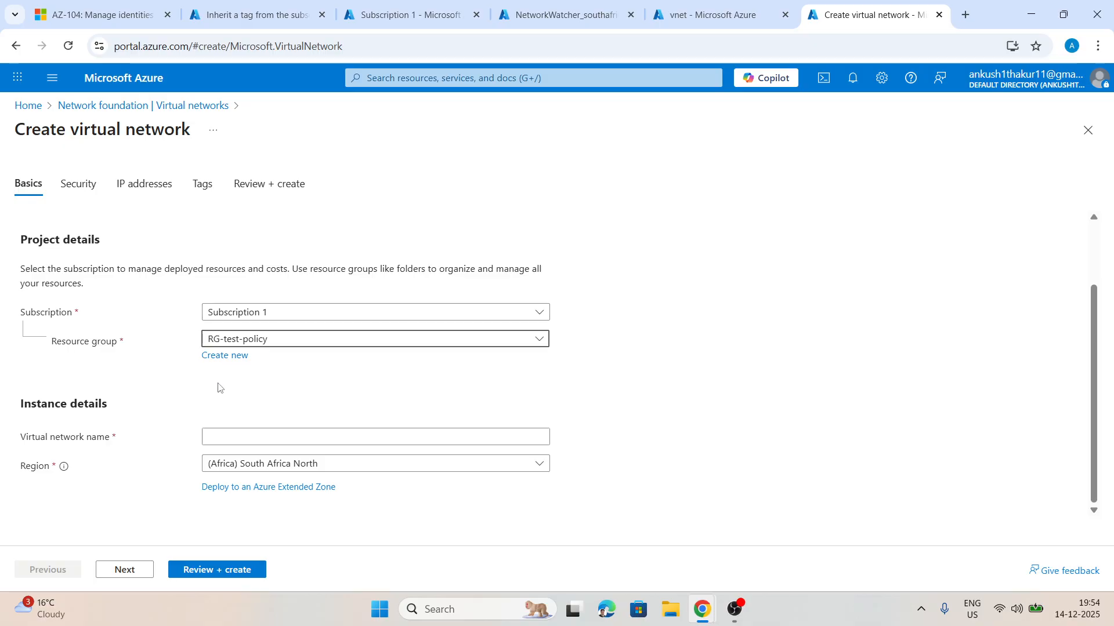
pyautogui.click(216, 430)
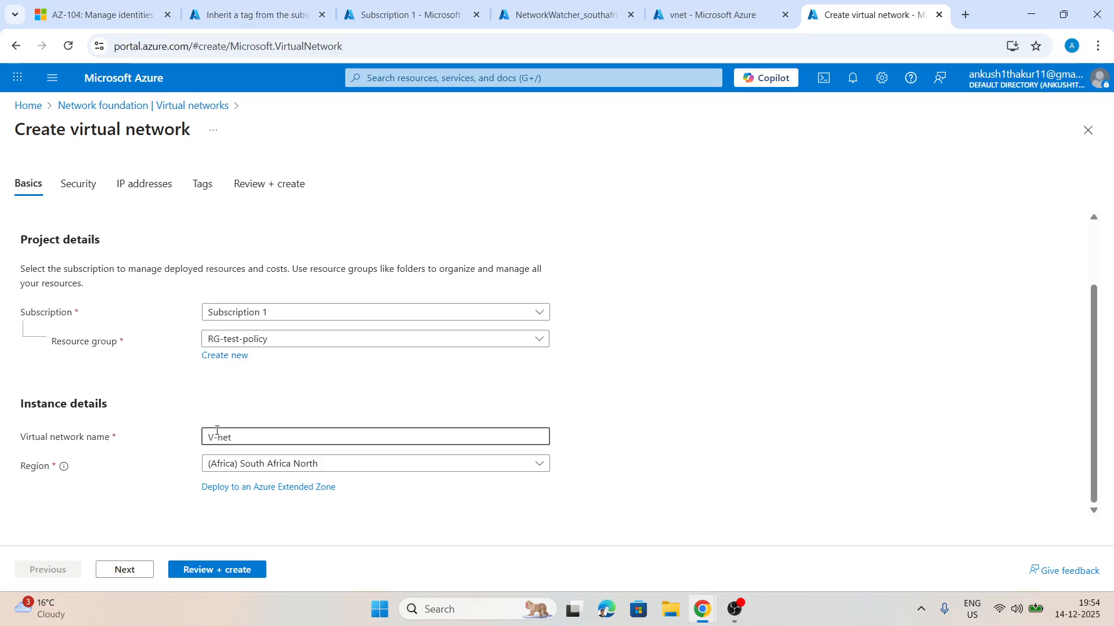
pyautogui.click(199, 570)
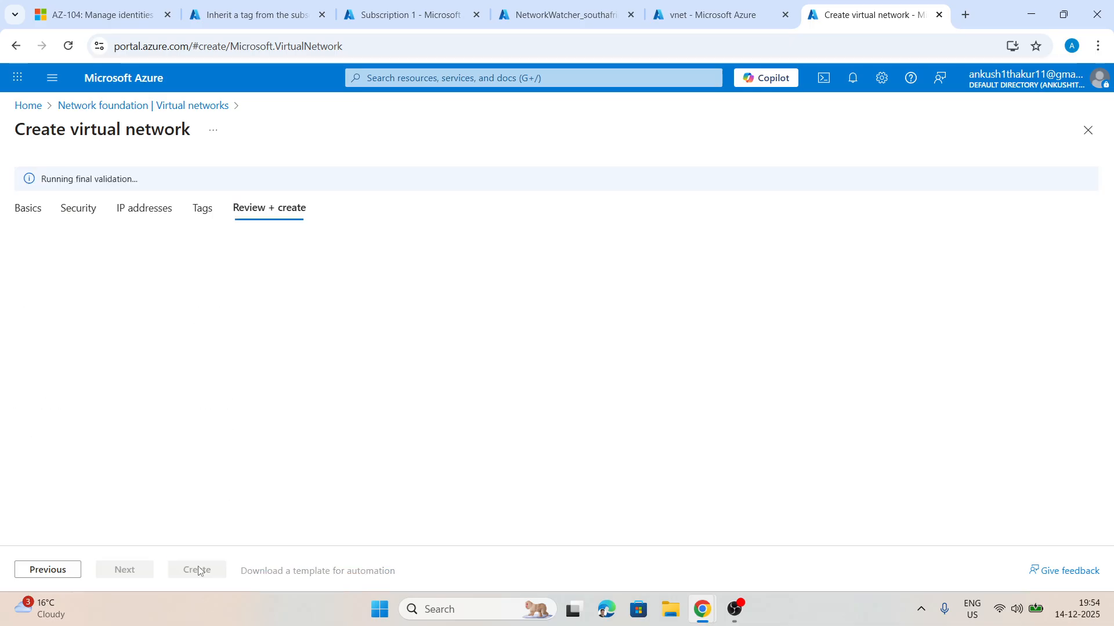
# - Review the virtual network's tag settings, keep all resource types selected without adding a tag, and create the network
pyautogui.click(201, 210)
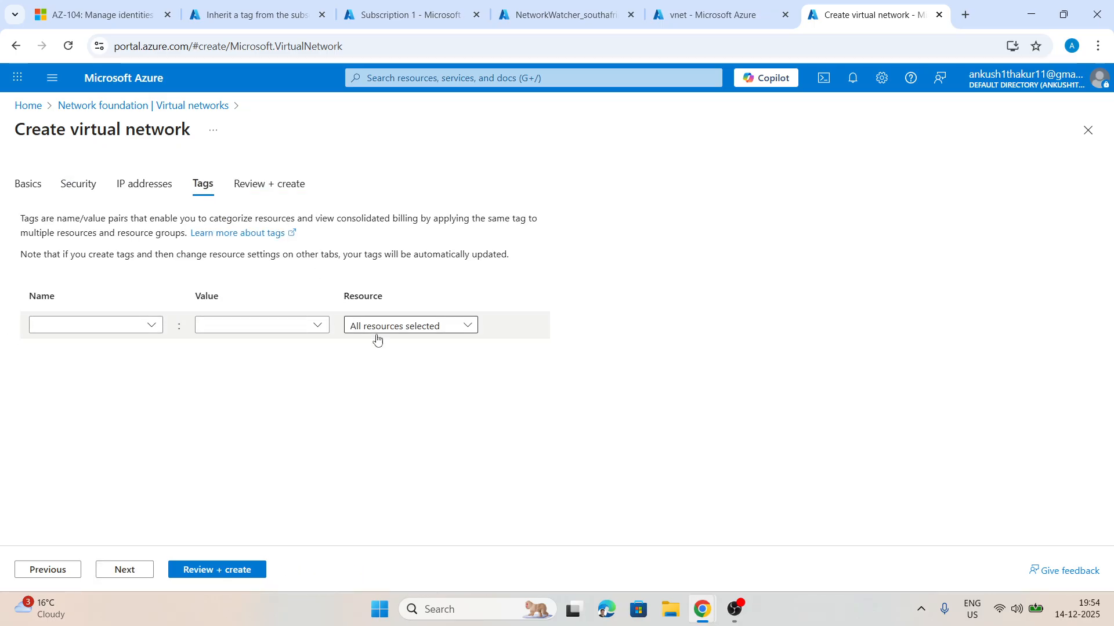
pyautogui.click(410, 326)
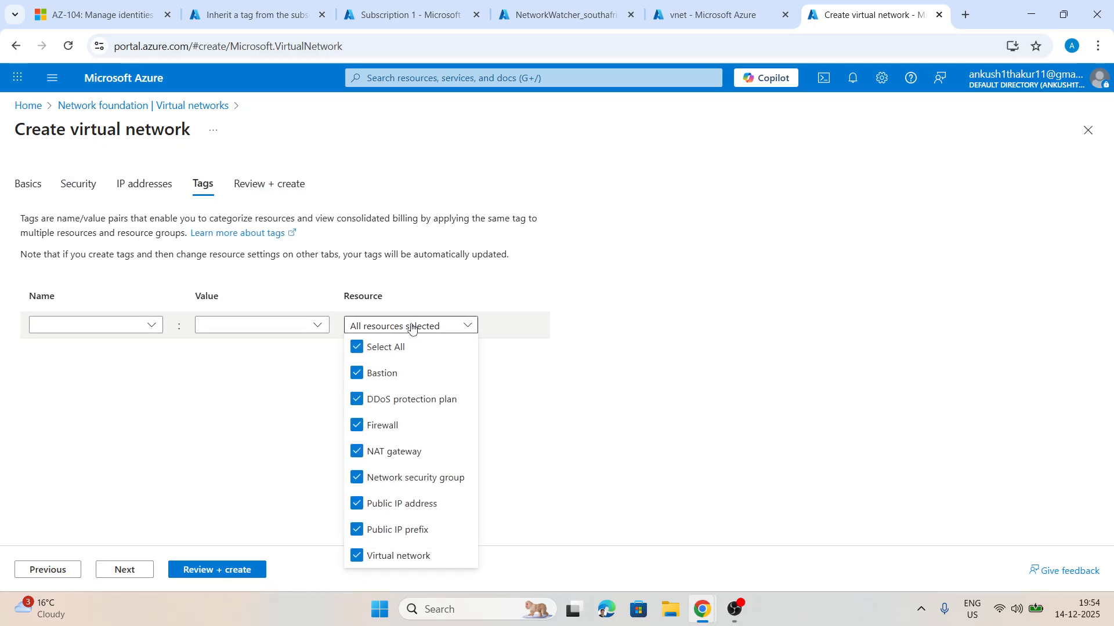
pyautogui.click(356, 348)
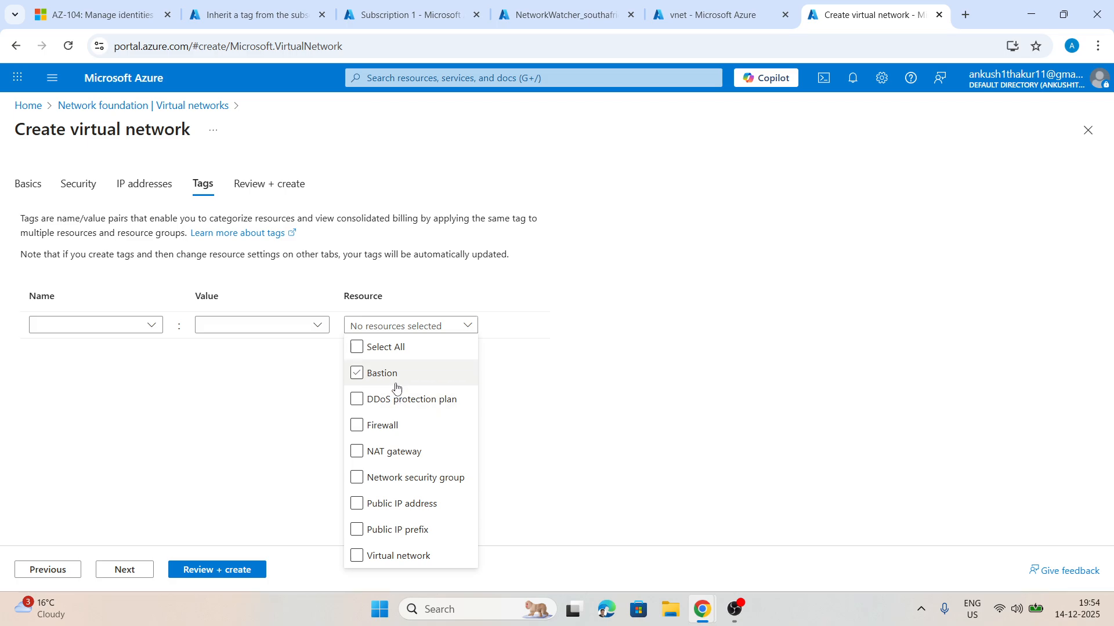
pyautogui.click(360, 349)
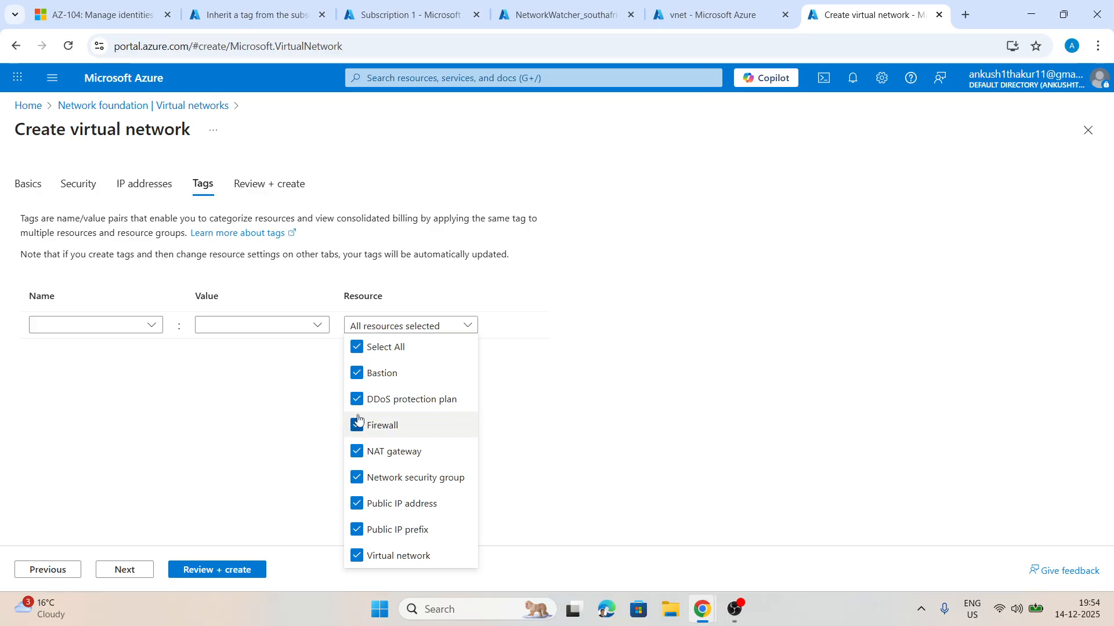
pyautogui.click(267, 436)
pyautogui.click(211, 574)
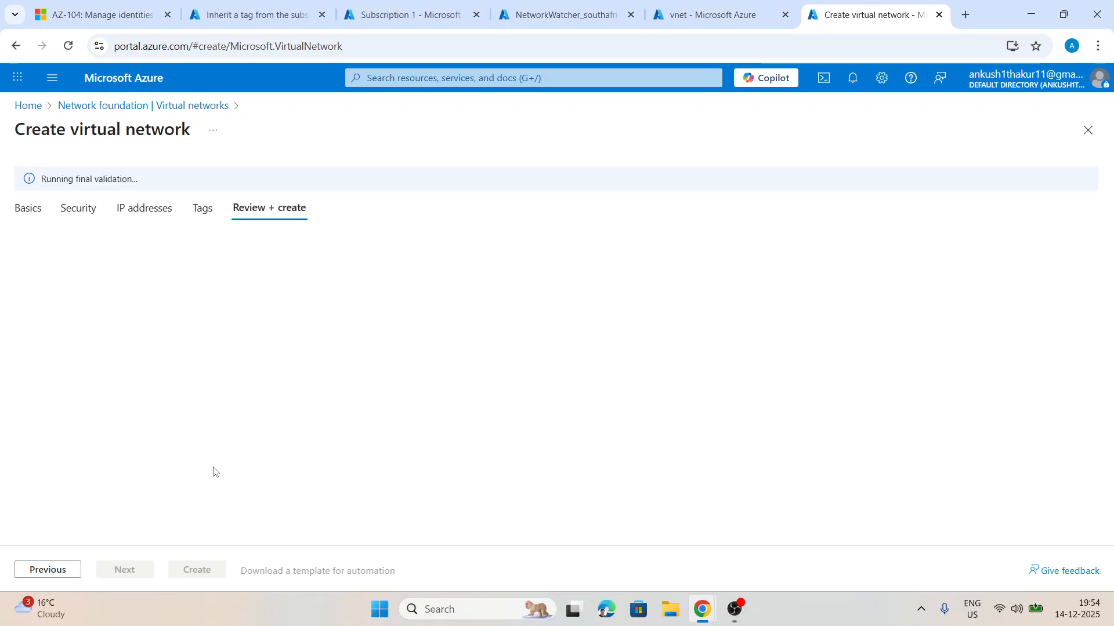
pyautogui.click(200, 569)
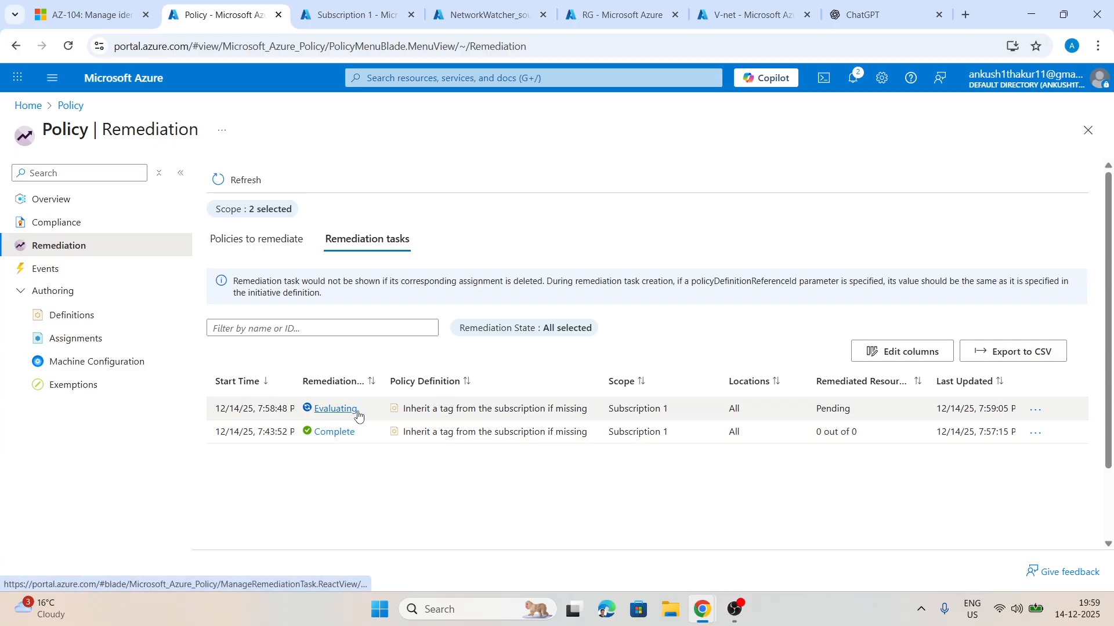
# - Open the compliance details of "Inherit a tag from the subscription if missing" and review its new remediation task options without starting one
pyautogui.click(52, 226)
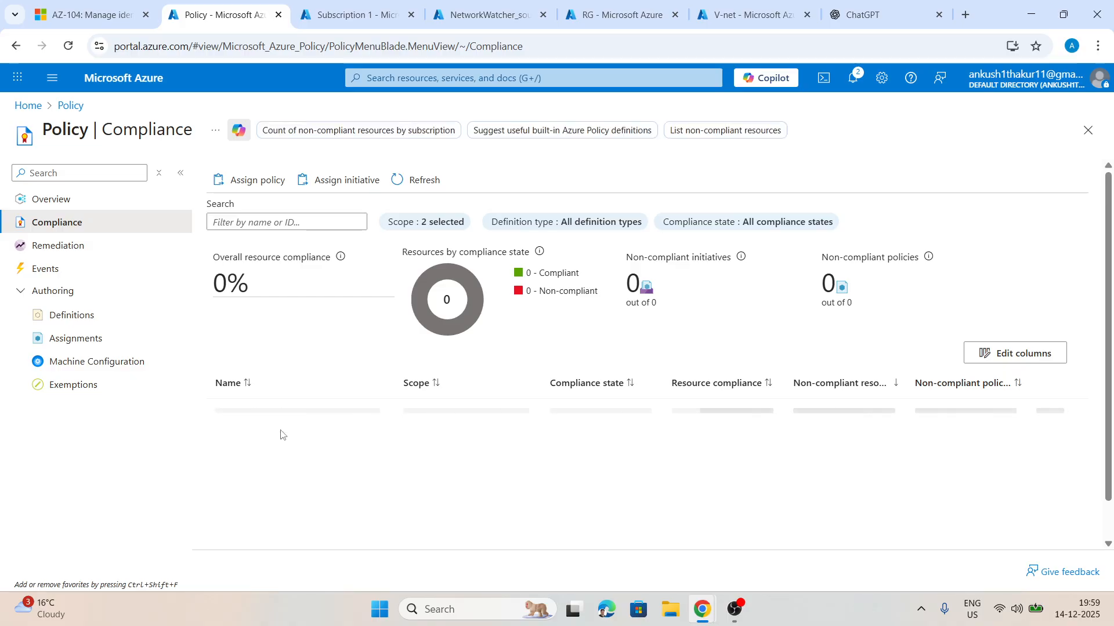
pyautogui.click(258, 435)
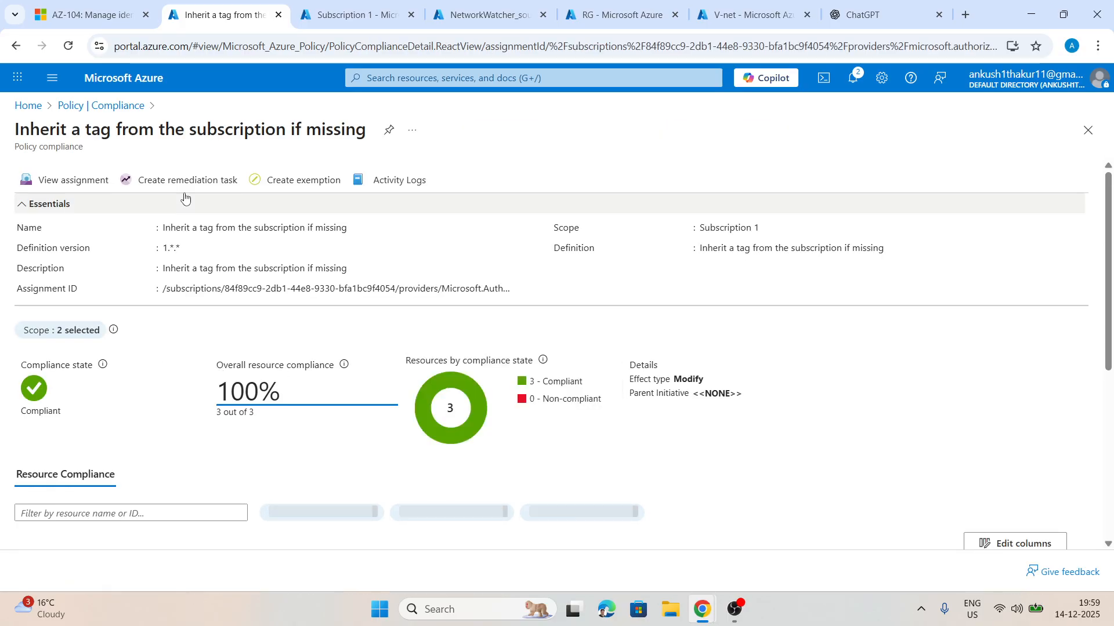
pyautogui.click(186, 180)
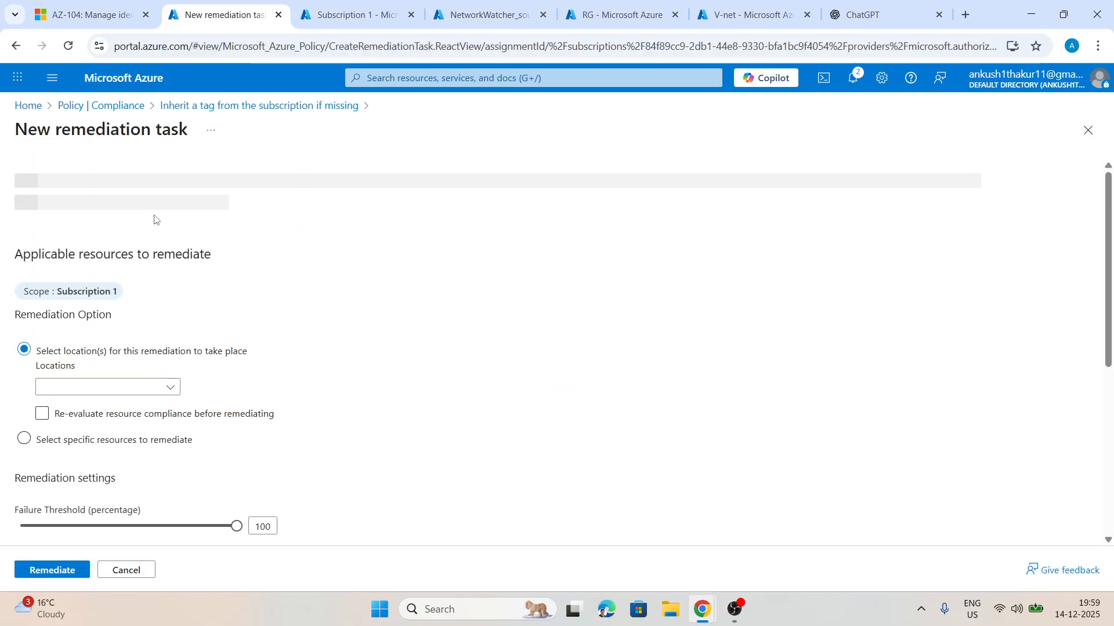
pyautogui.scroll(-1, 74, 392)
pyautogui.scroll(-1, 96, 326)
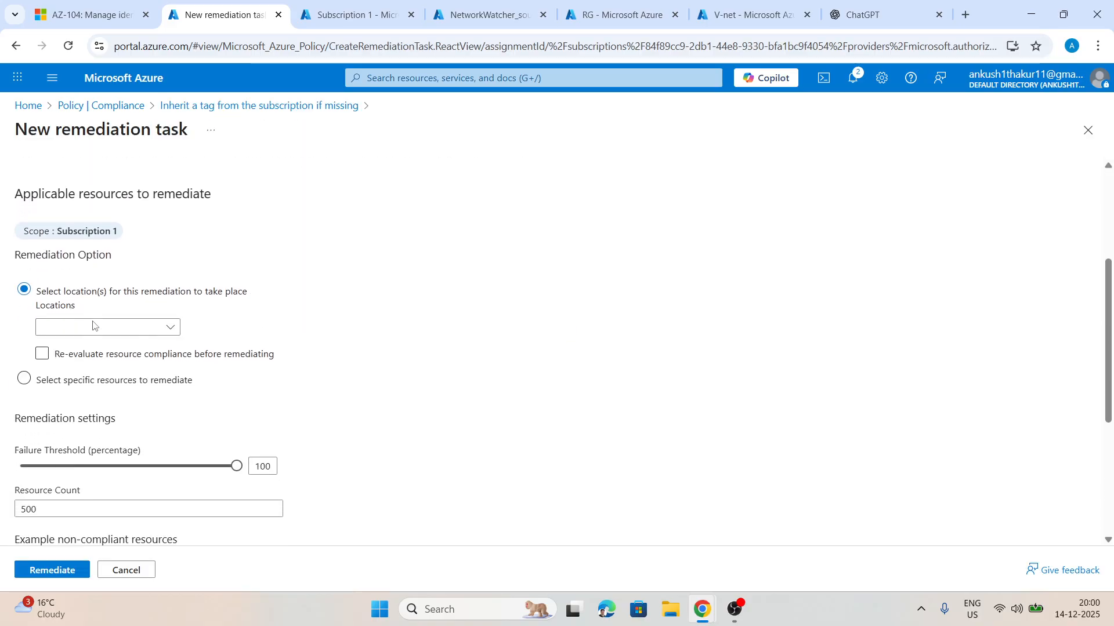
pyautogui.scroll(-1, 93, 325)
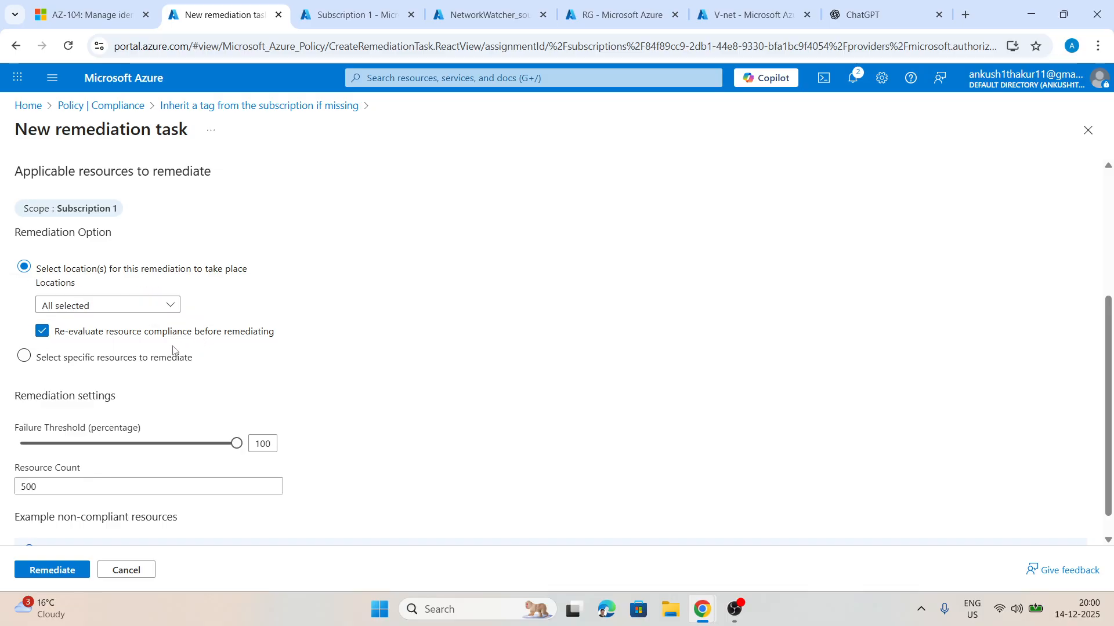
pyautogui.click(127, 571)
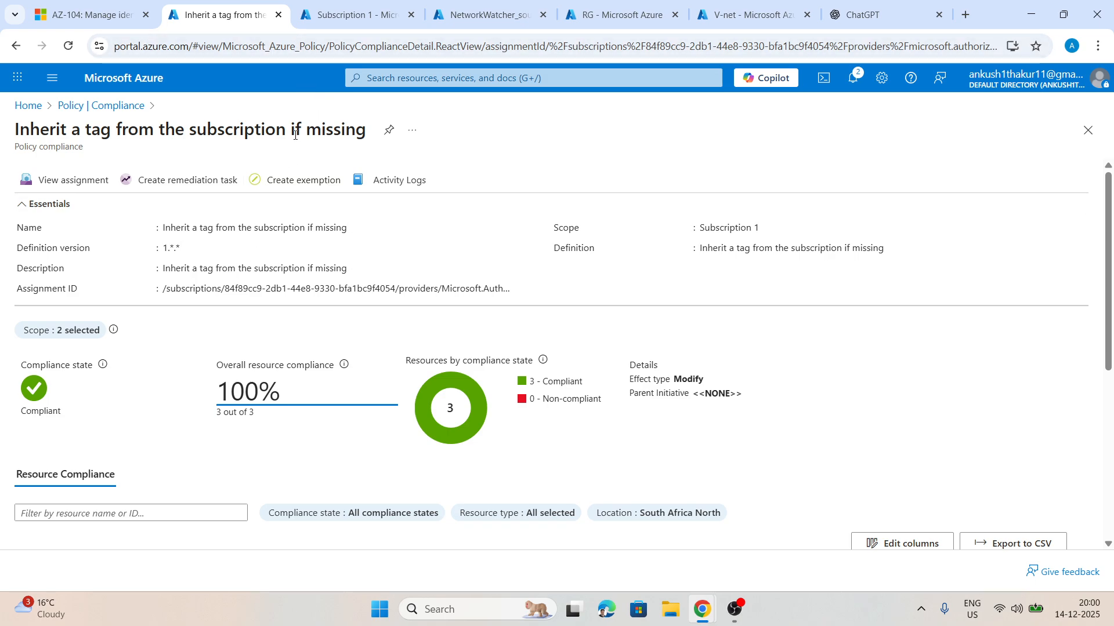
# - Open the policy assignment's activity logs and expand the "Create policy assignment" operation to examine its events
pyautogui.click(380, 188)
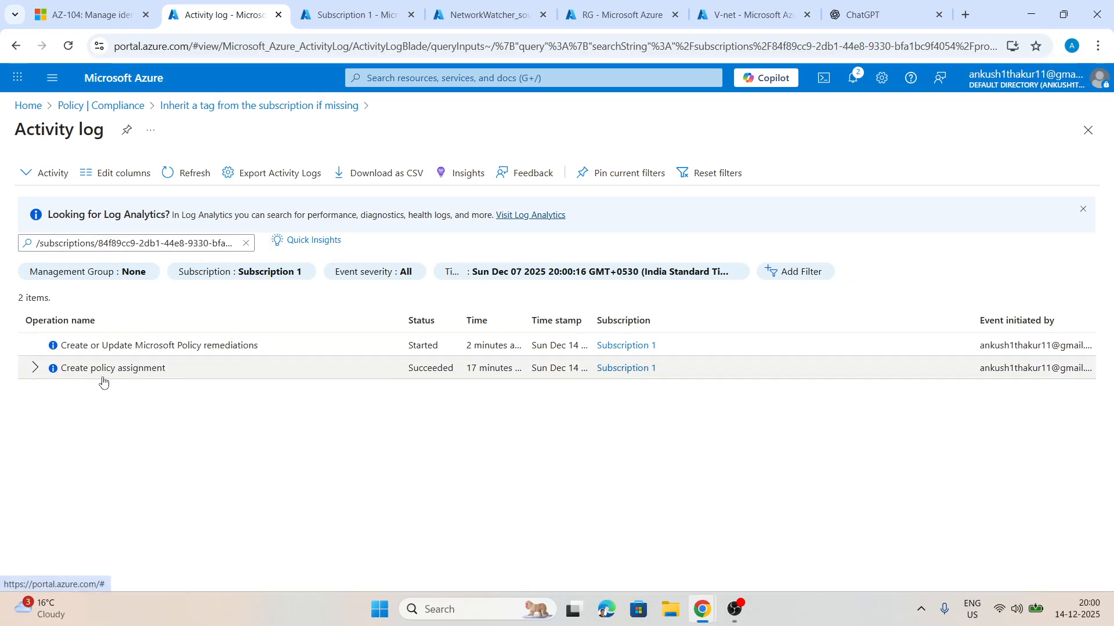
pyautogui.click(33, 370)
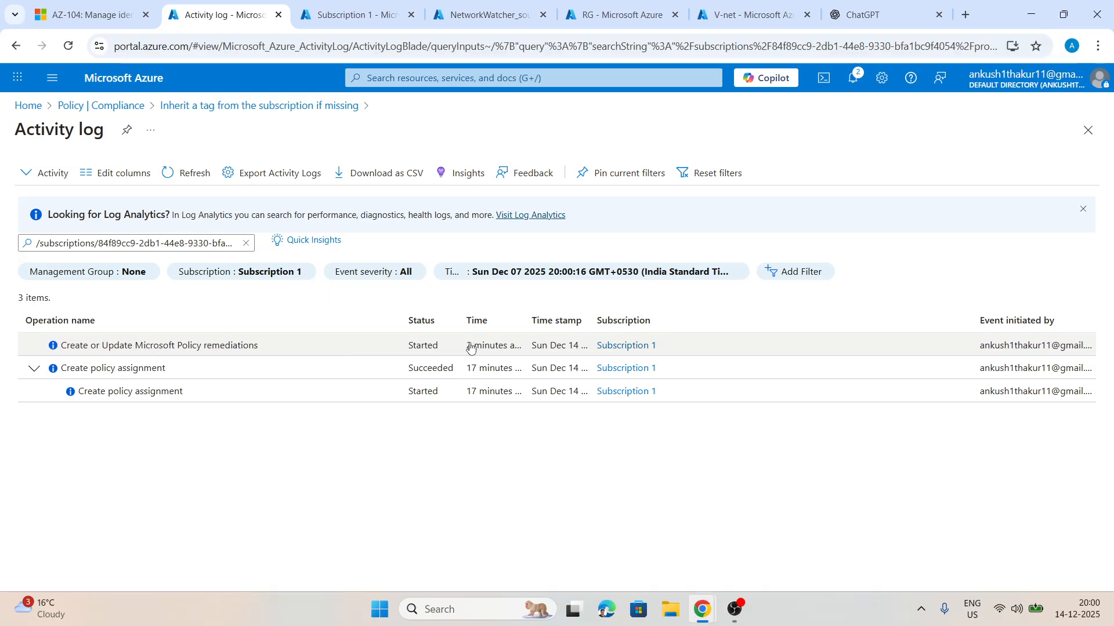
# - Refresh the activity log, close it, and review the resource compliance of the "Inherit a tag from the subscription if missing" assignment
pyautogui.click(186, 173)
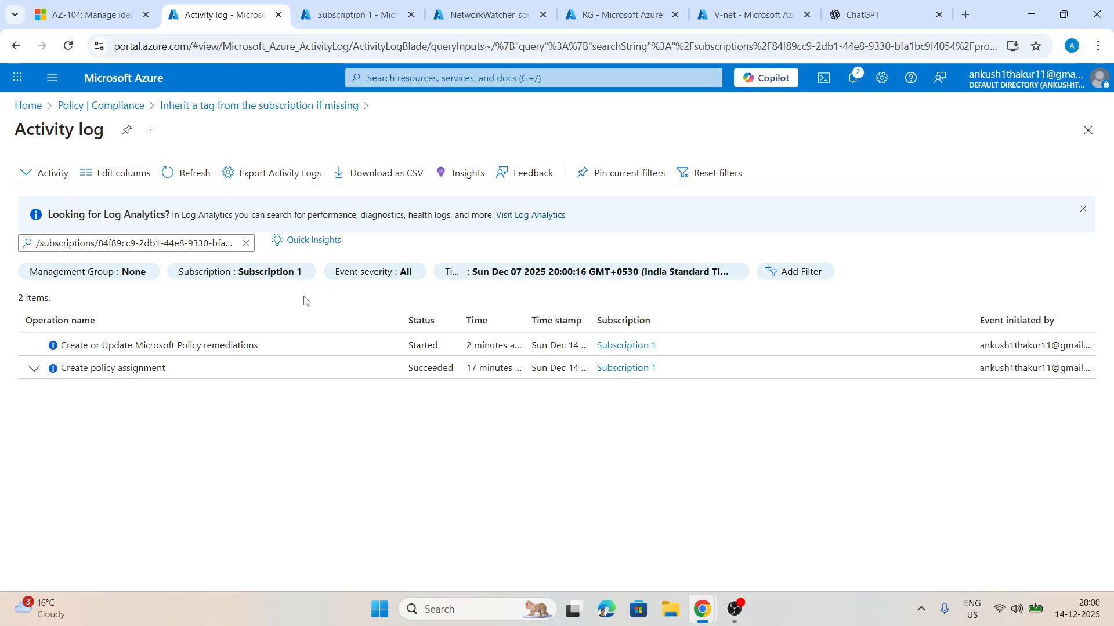
pyautogui.click(1088, 130)
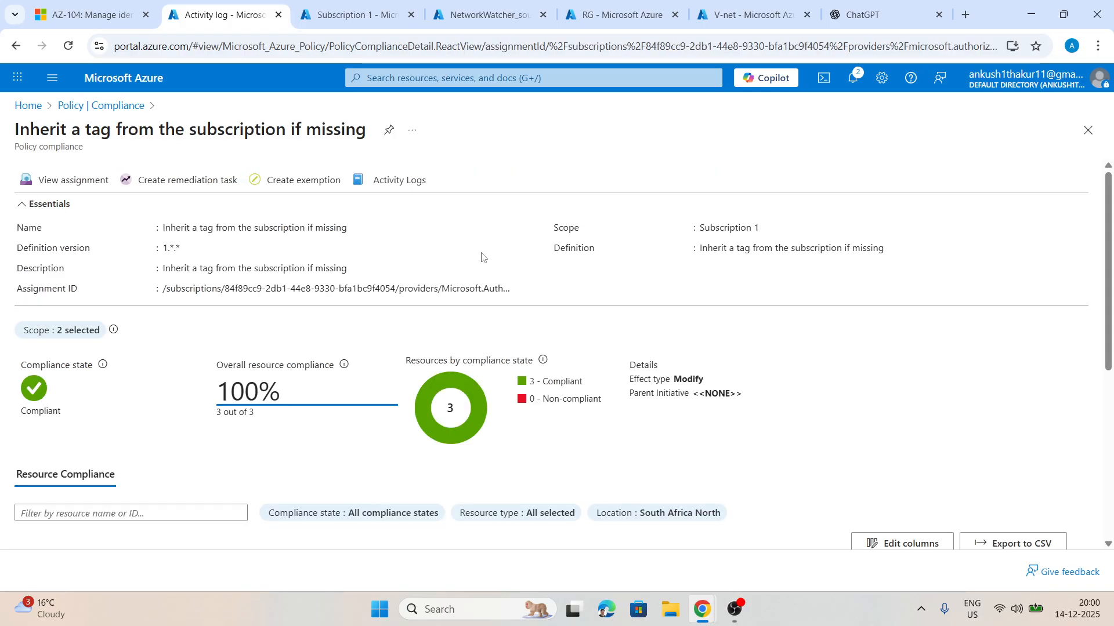
pyautogui.scroll(-4, 268, 390)
pyautogui.scroll(4, 268, 390)
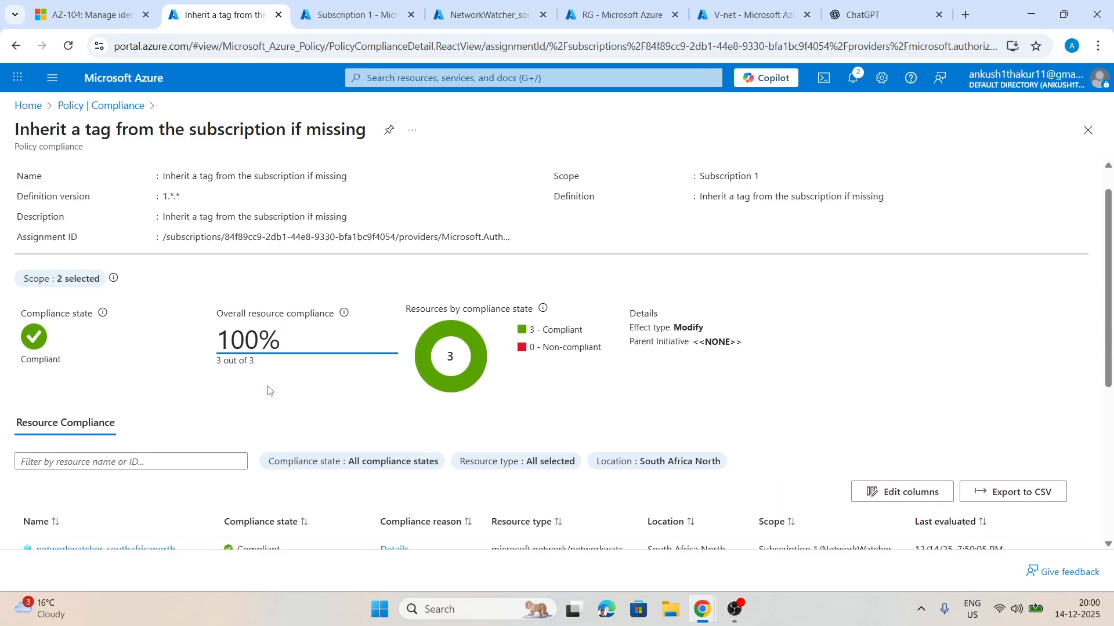
# - Return to the overall policy compliance and view the policies to remediate and the existing remediation tasks
pyautogui.click(97, 106)
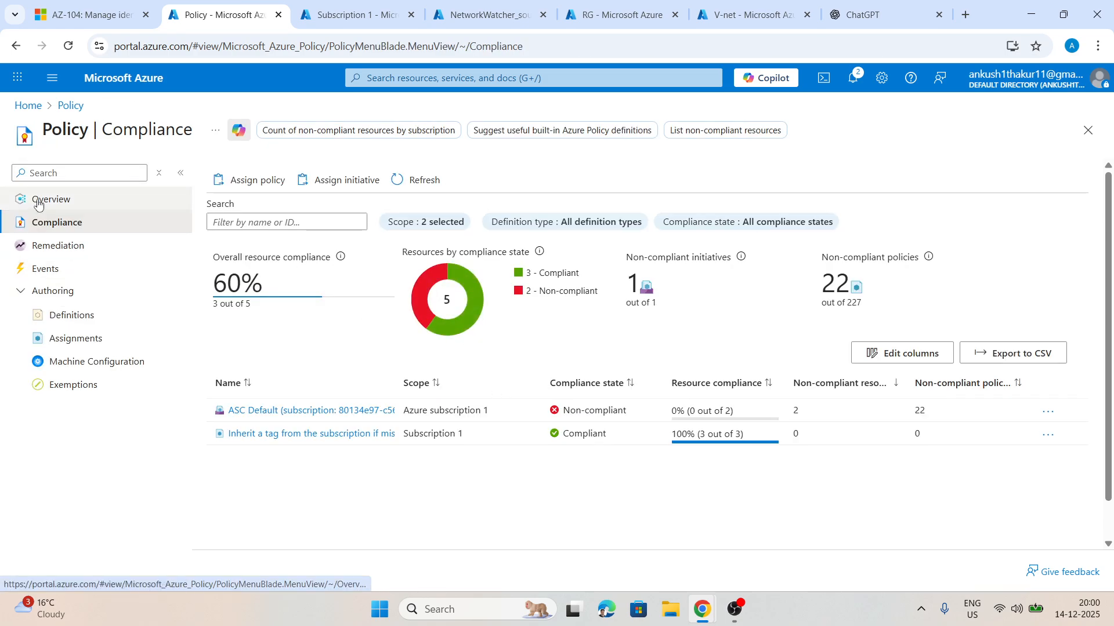
pyautogui.click(45, 244)
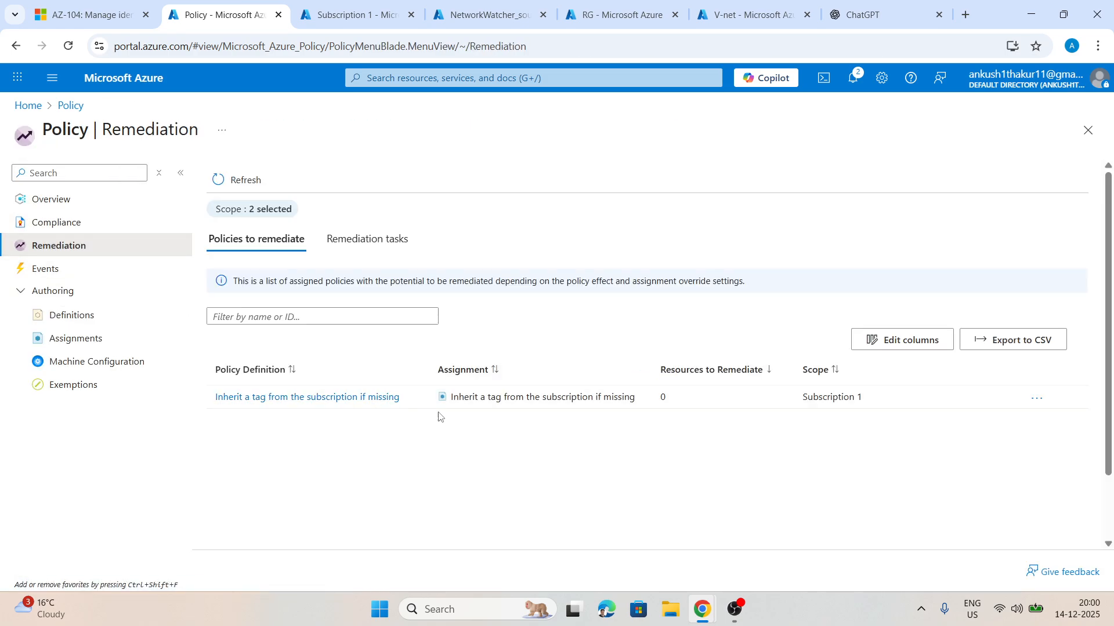
pyautogui.click(369, 246)
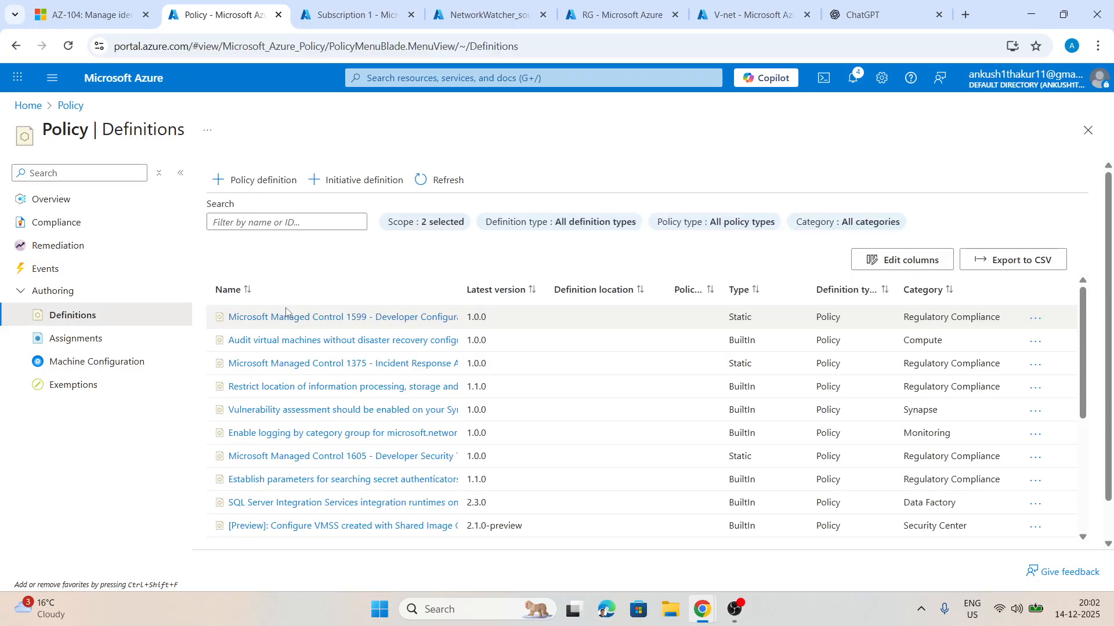
# - Open a blank custom policy definition, examine its basic fields and sample policy rule JSON, and close it without saving
pyautogui.click(244, 184)
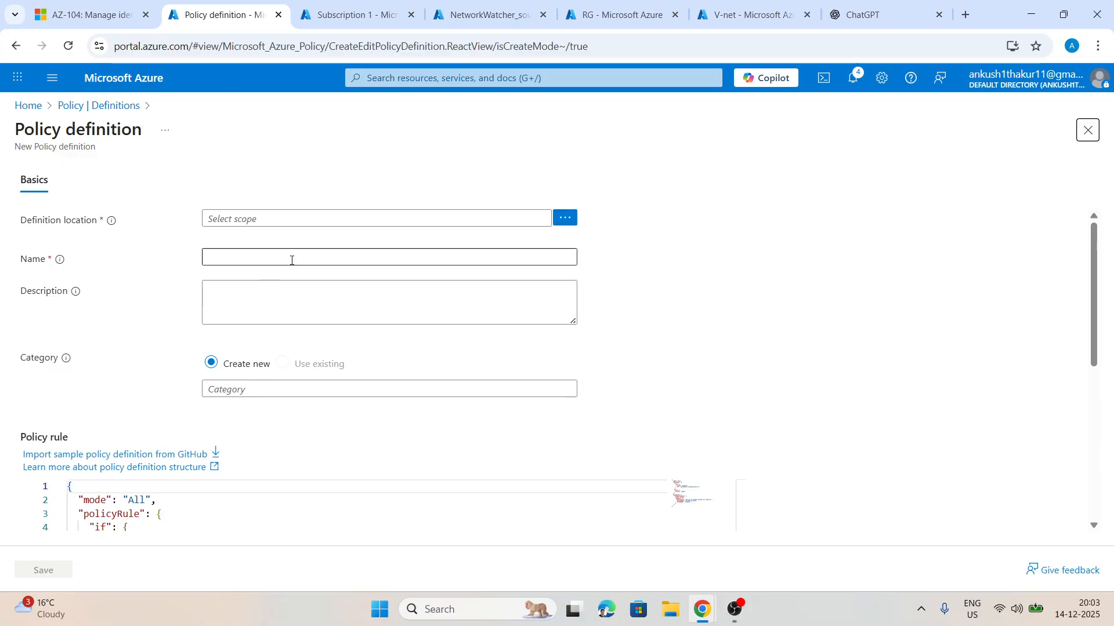
pyautogui.scroll(-2, 165, 347)
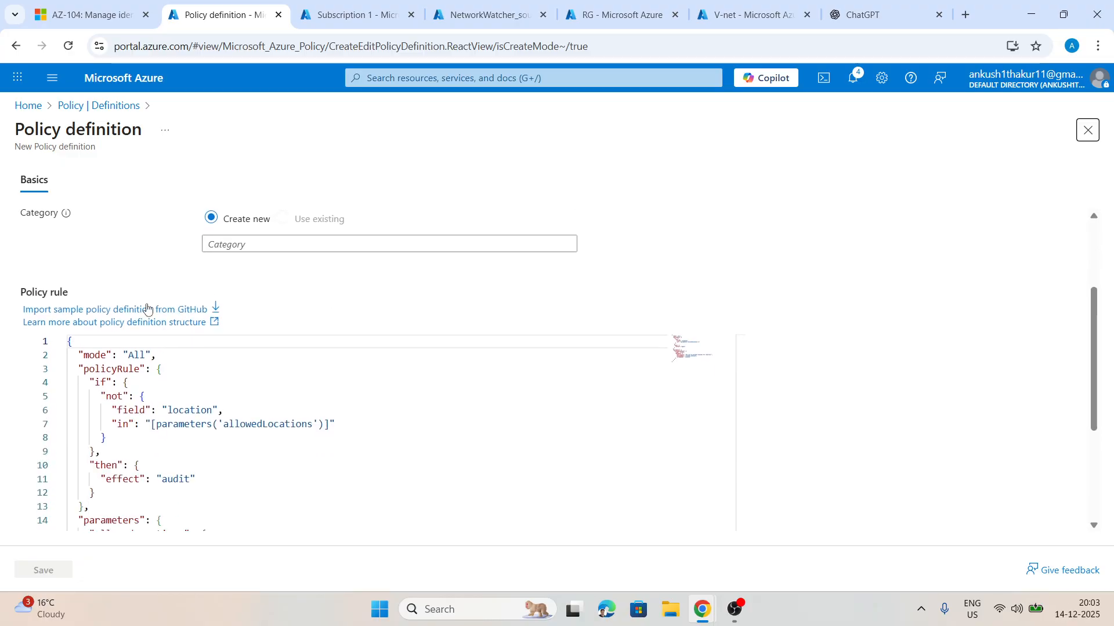
pyautogui.scroll(-2, 165, 361)
pyautogui.scroll(2, 156, 311)
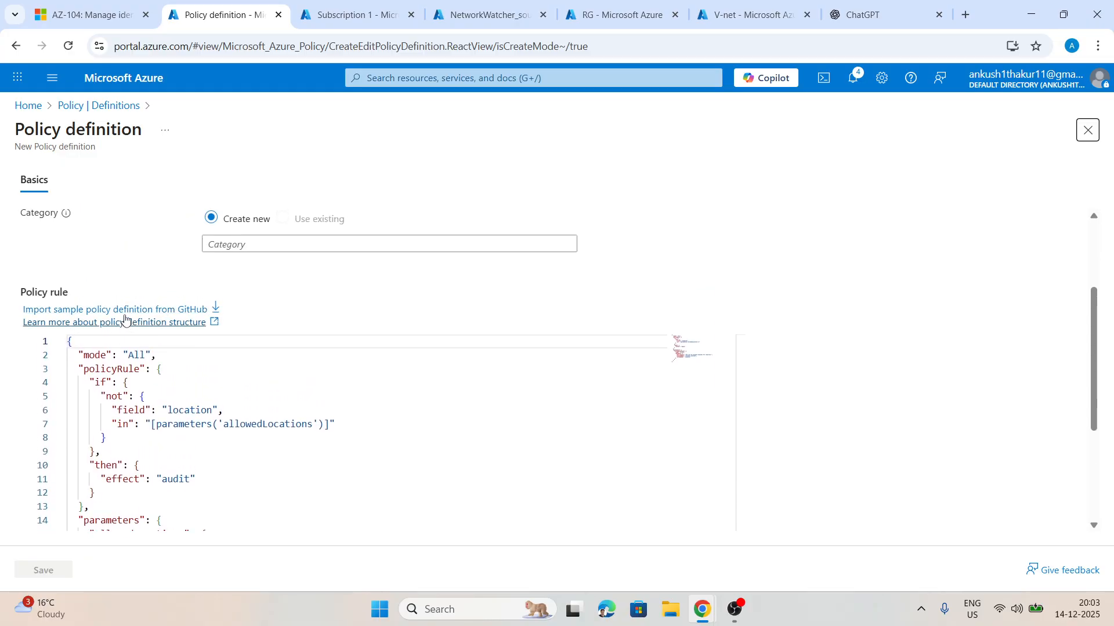
pyautogui.scroll(-2, 164, 368)
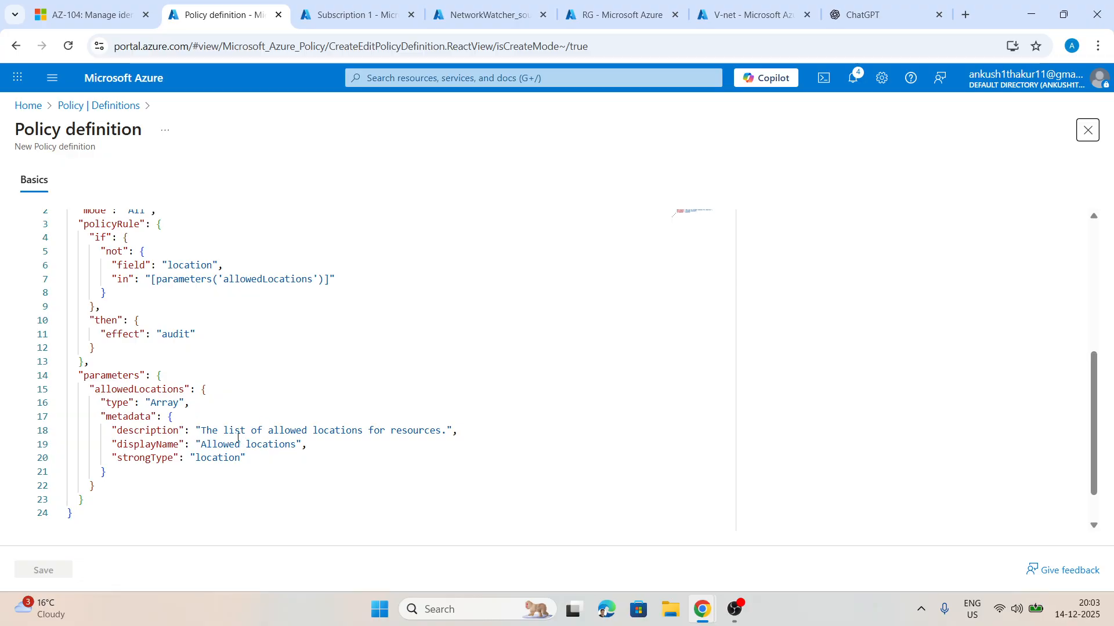
pyautogui.scroll(-1, 76, 359)
pyautogui.scroll(5, 175, 413)
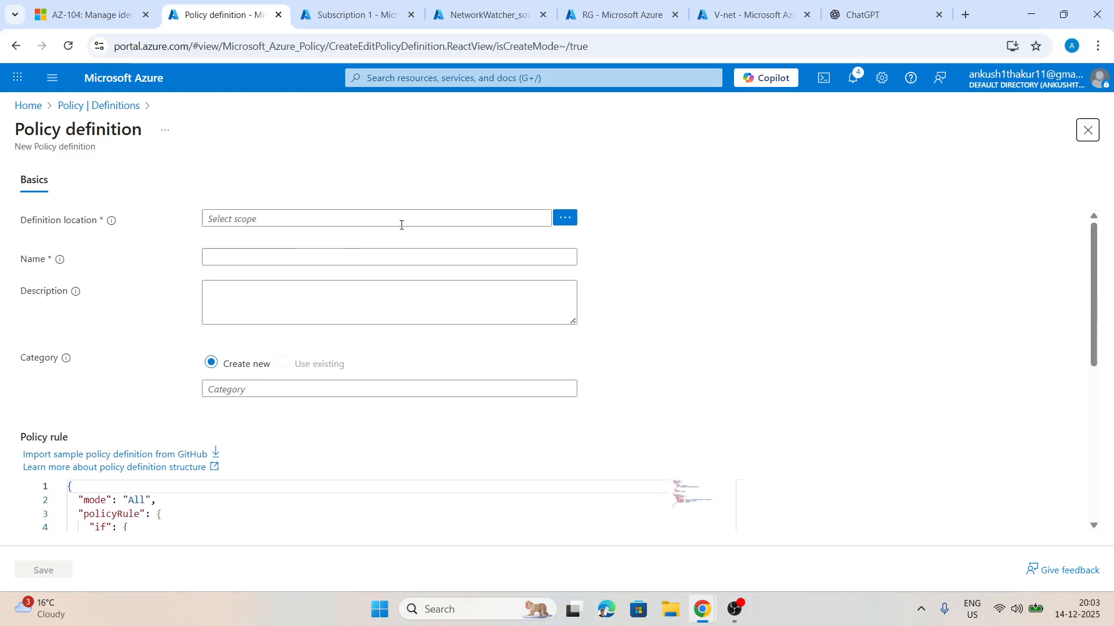
pyautogui.click(1089, 132)
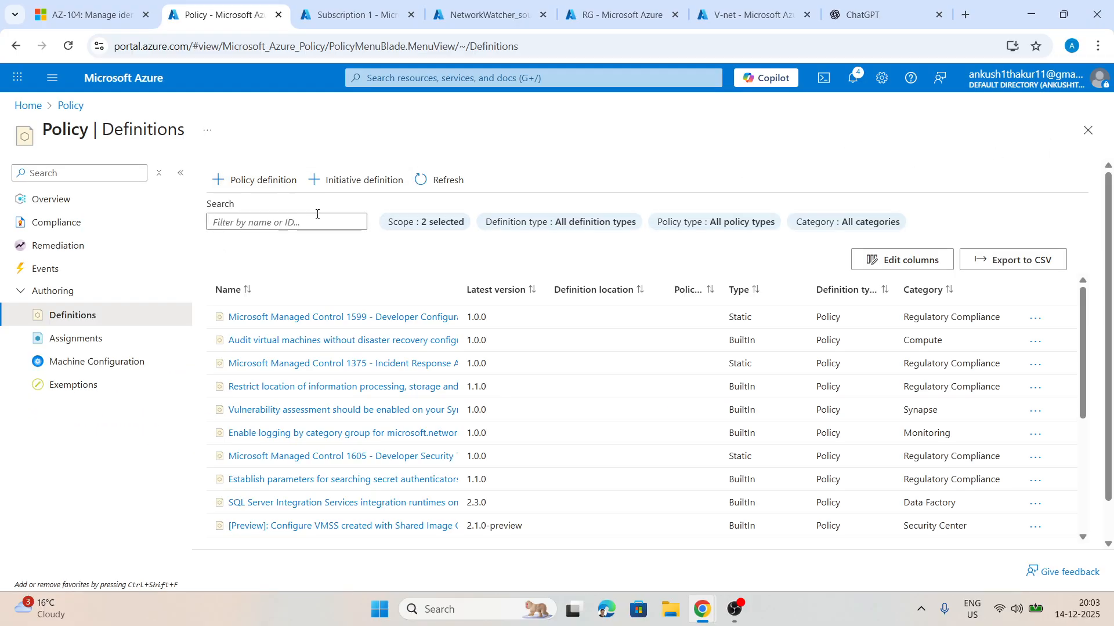
# - Open a blank initiative definition, look through its basics, policies and groups settings, and close it without creating anything
pyautogui.click(343, 184)
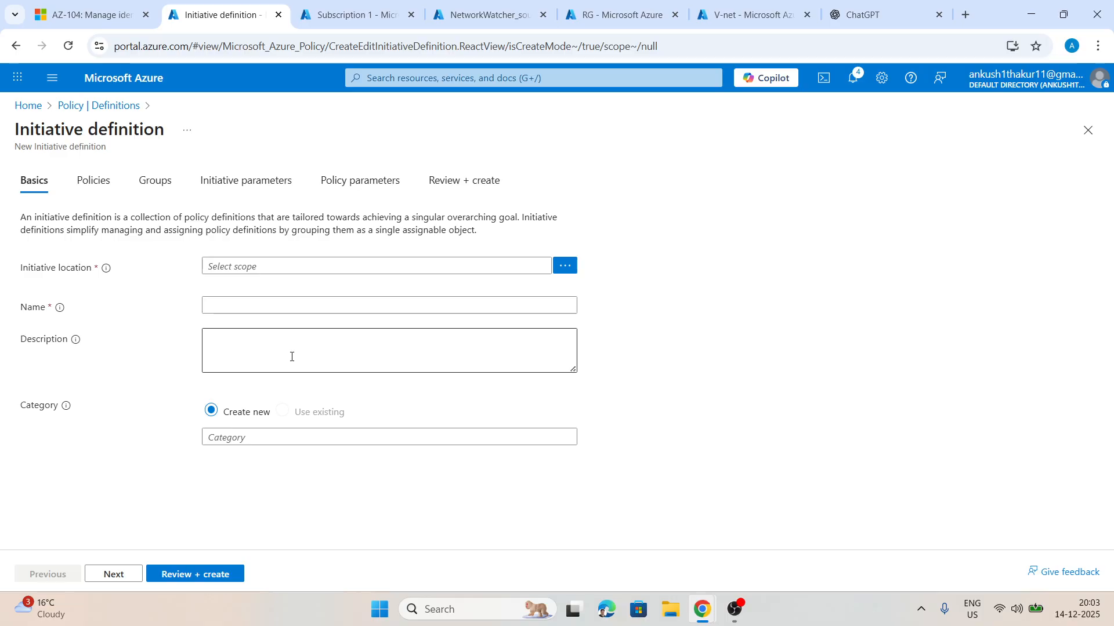
pyautogui.click(279, 436)
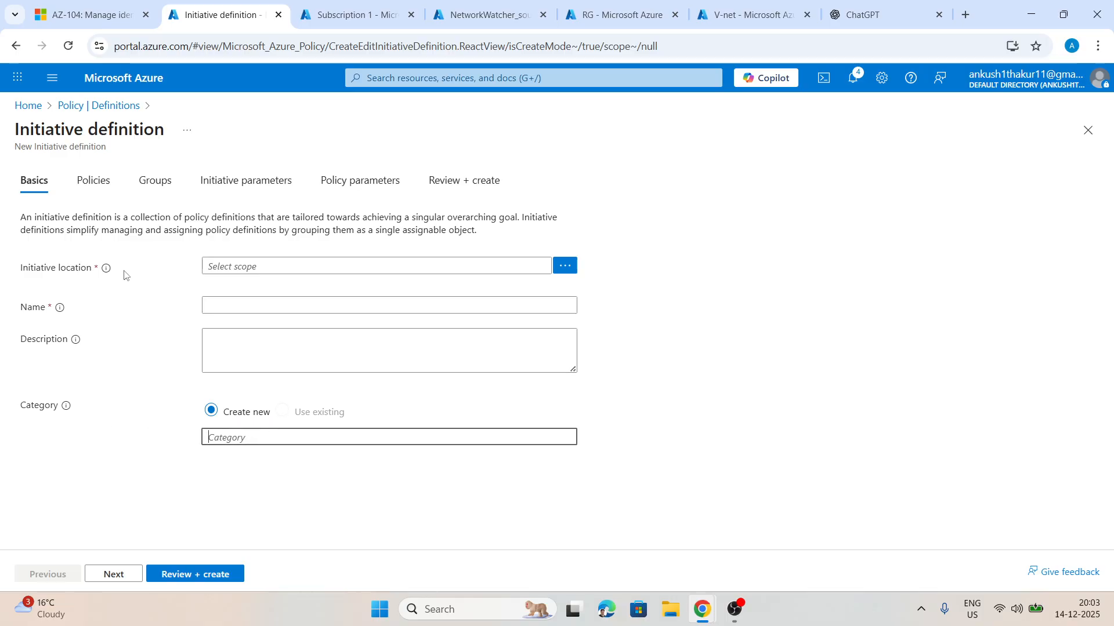
pyautogui.click(157, 196)
pyautogui.click(112, 196)
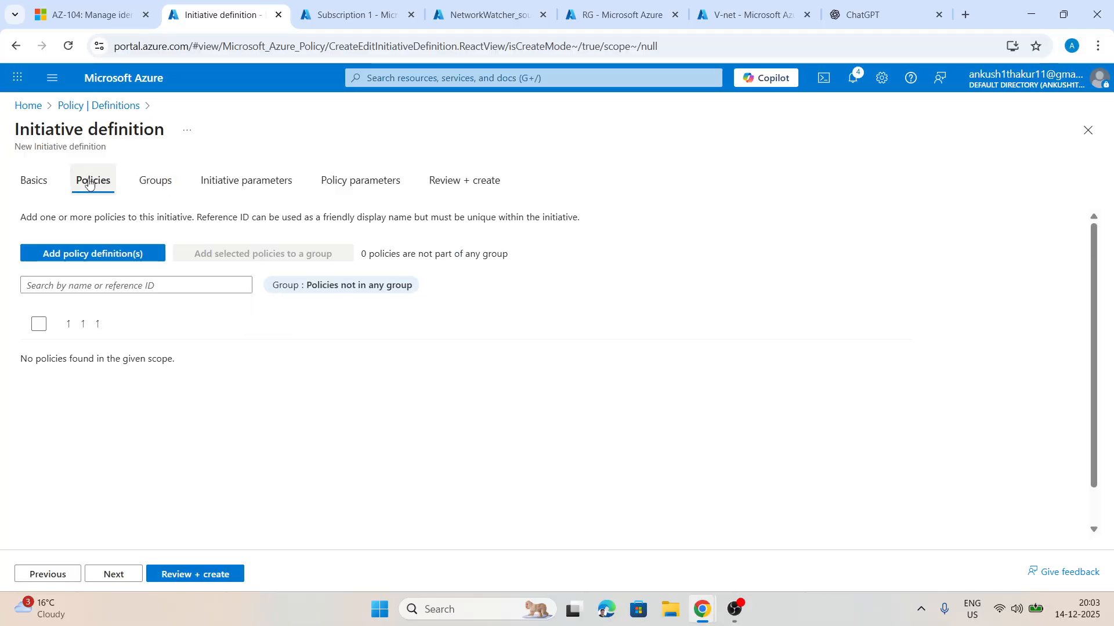
pyautogui.click(137, 182)
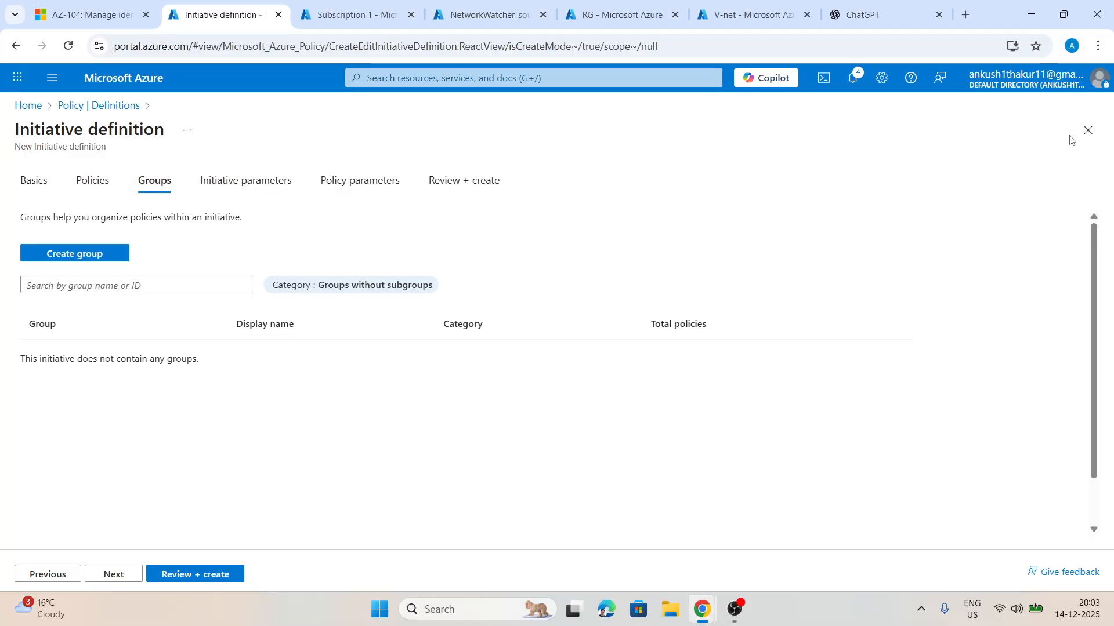
pyautogui.click(1088, 130)
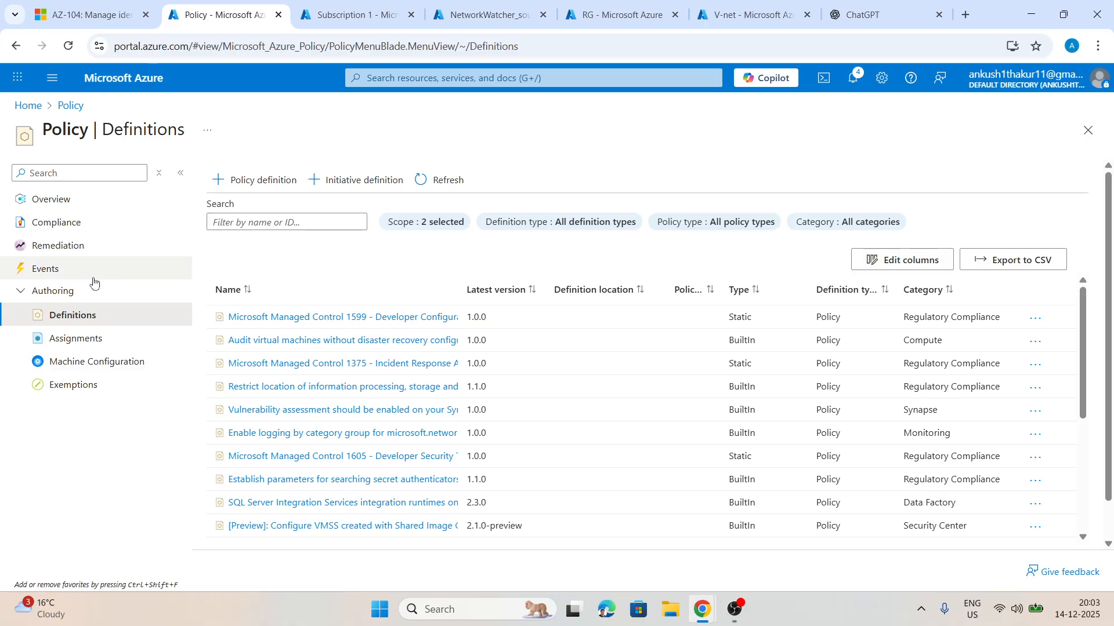
# - Review the policy assignments, open the most recent remediation task to check its status, and return to the remediation tasks
pyautogui.click(102, 341)
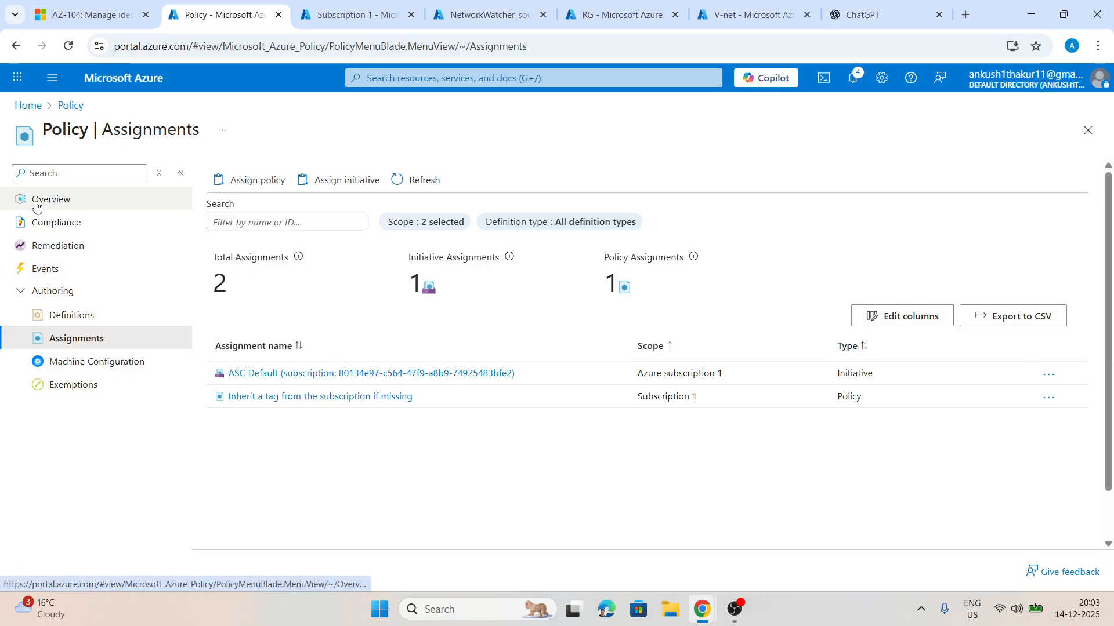
pyautogui.click(55, 245)
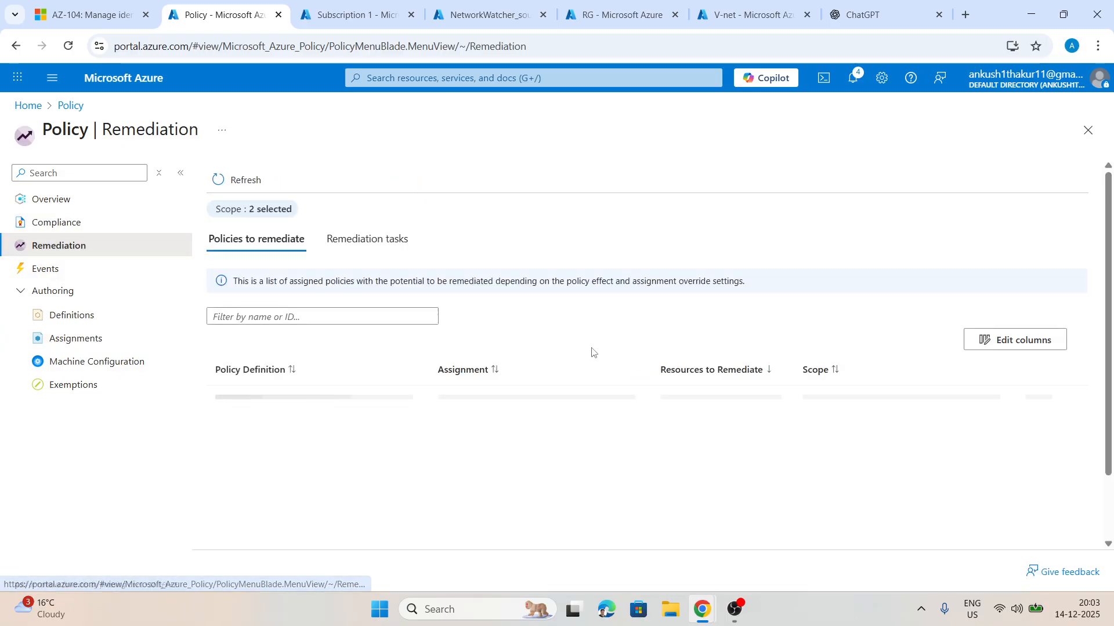
pyautogui.click(384, 248)
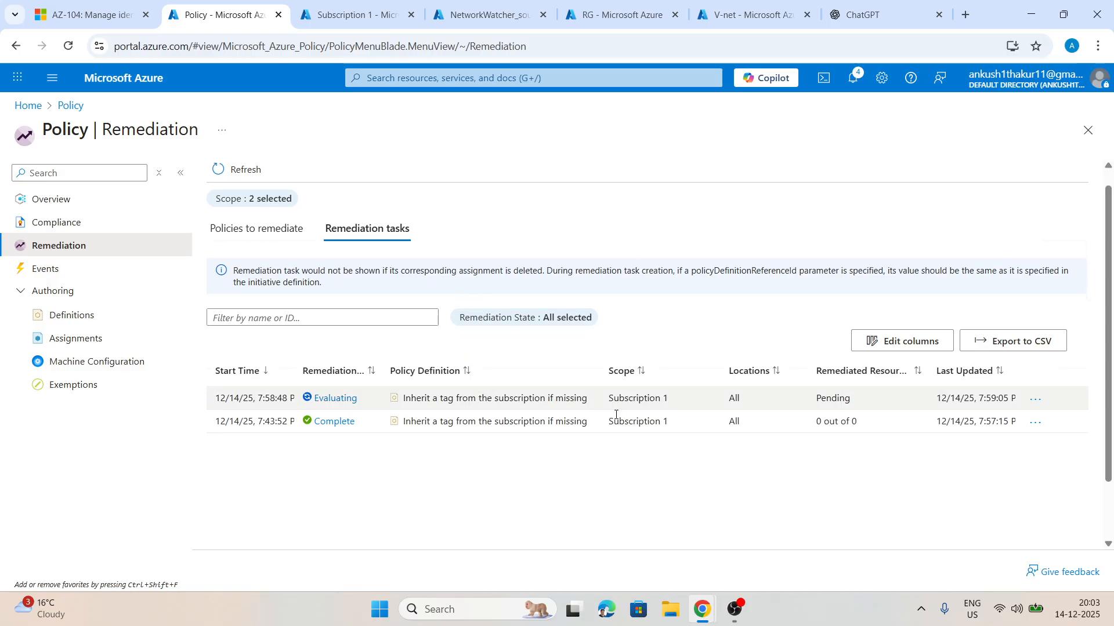
pyautogui.click(324, 319)
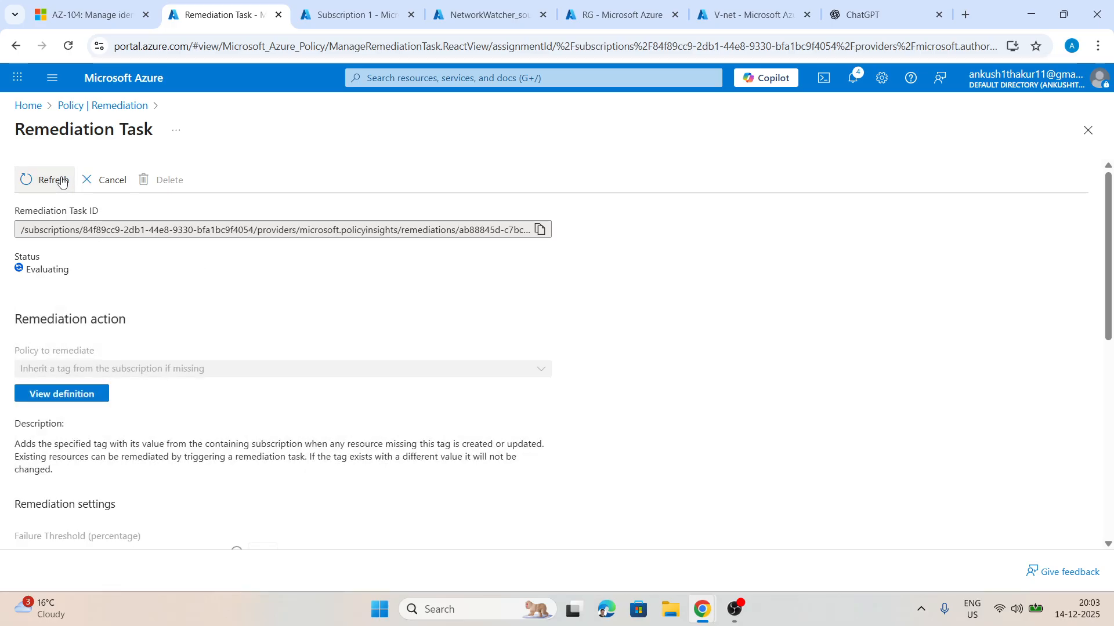
pyautogui.click(106, 108)
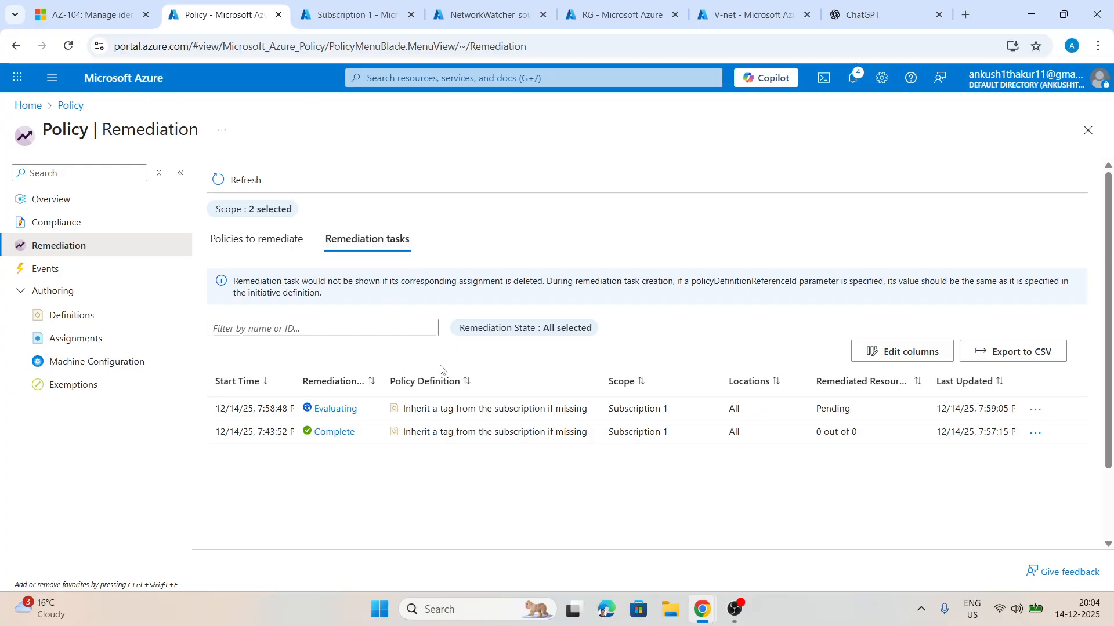
# - Check the compliance of the tag inheritance assignment and compare the overall policy compliance with the policies to remediate
pyautogui.click(57, 225)
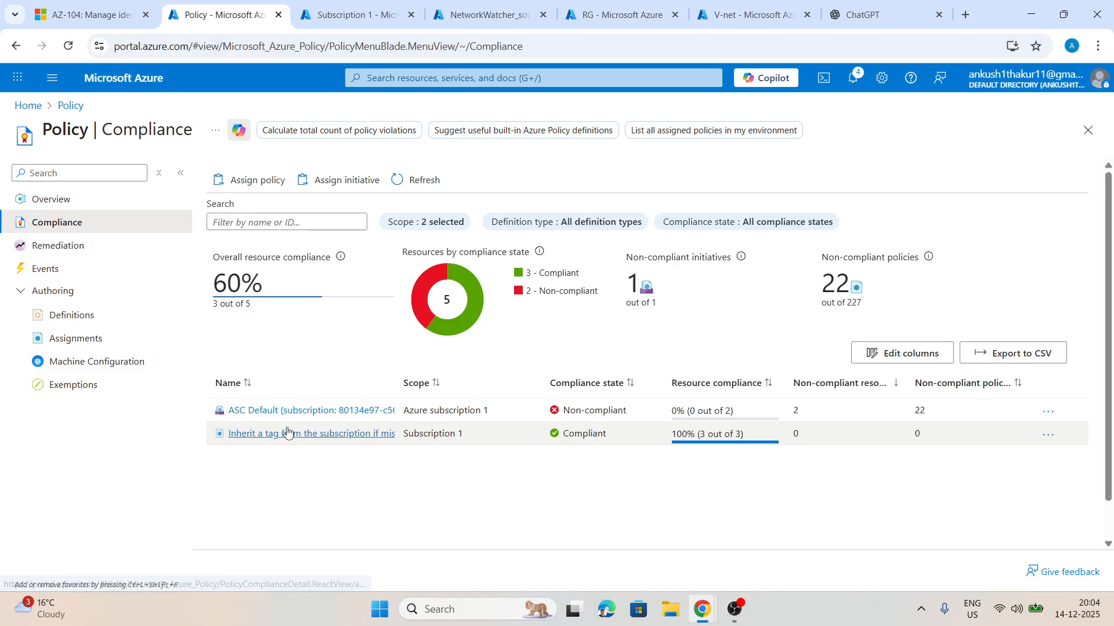
pyautogui.click(280, 434)
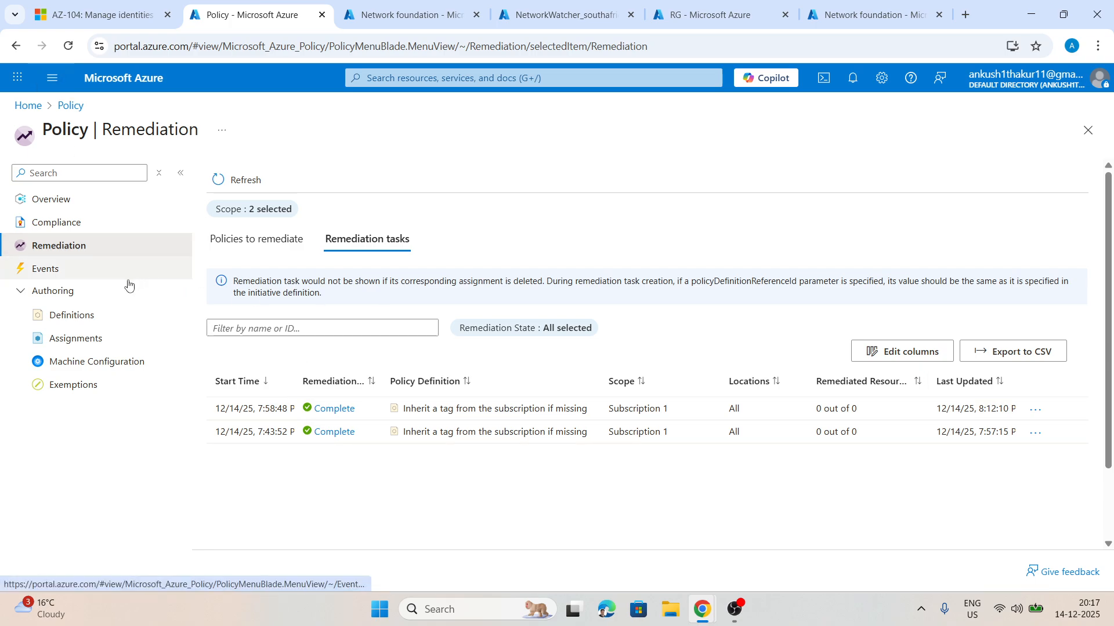
pyautogui.click(69, 222)
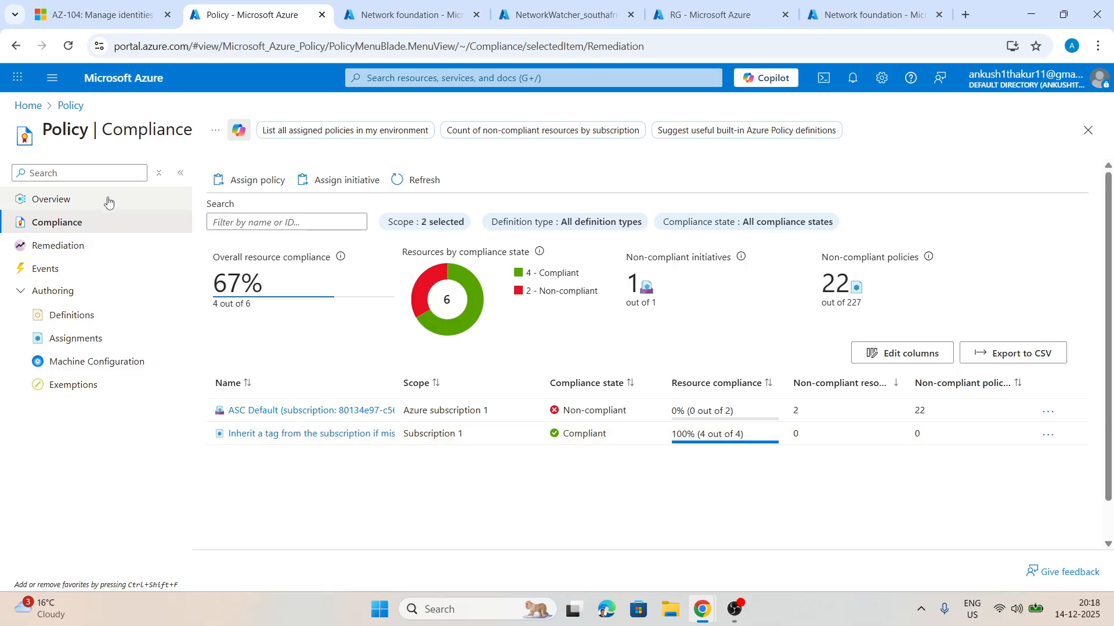
pyautogui.click(52, 249)
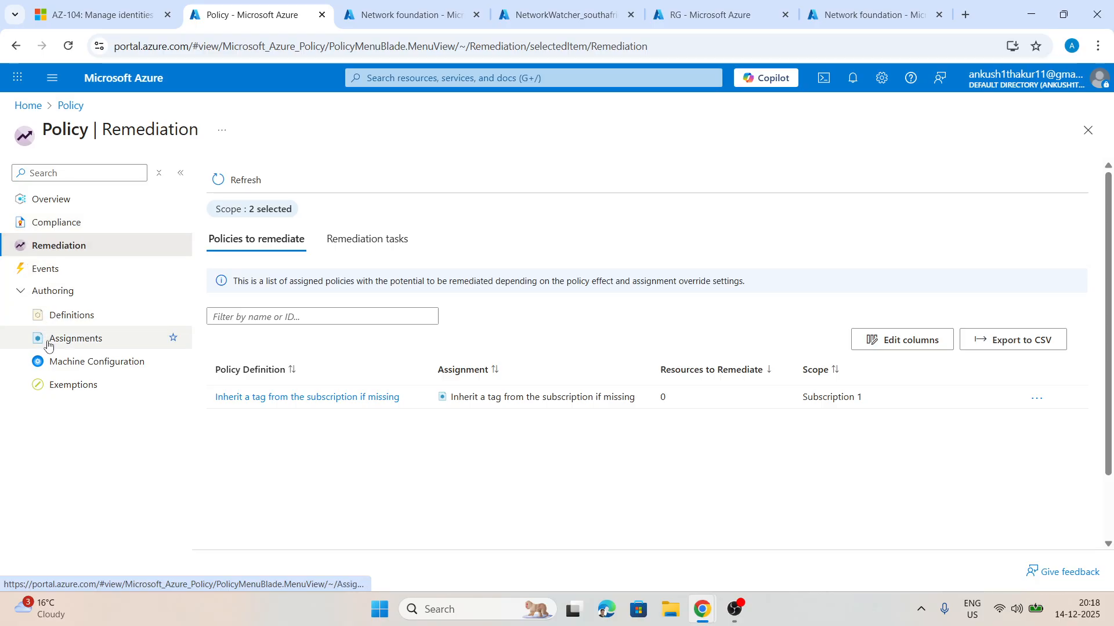
pyautogui.click(37, 225)
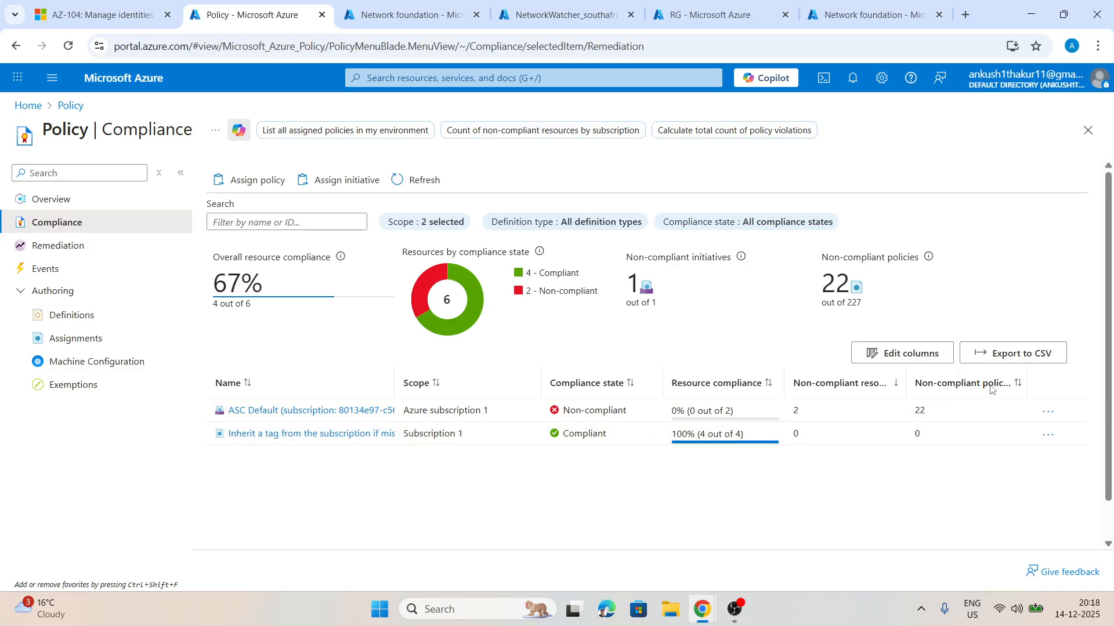
# - Open the compliance details of "Inherit a tag from the subscription if missing" and examine the v-net resource's compliance and evaluated policies
pyautogui.click(294, 434)
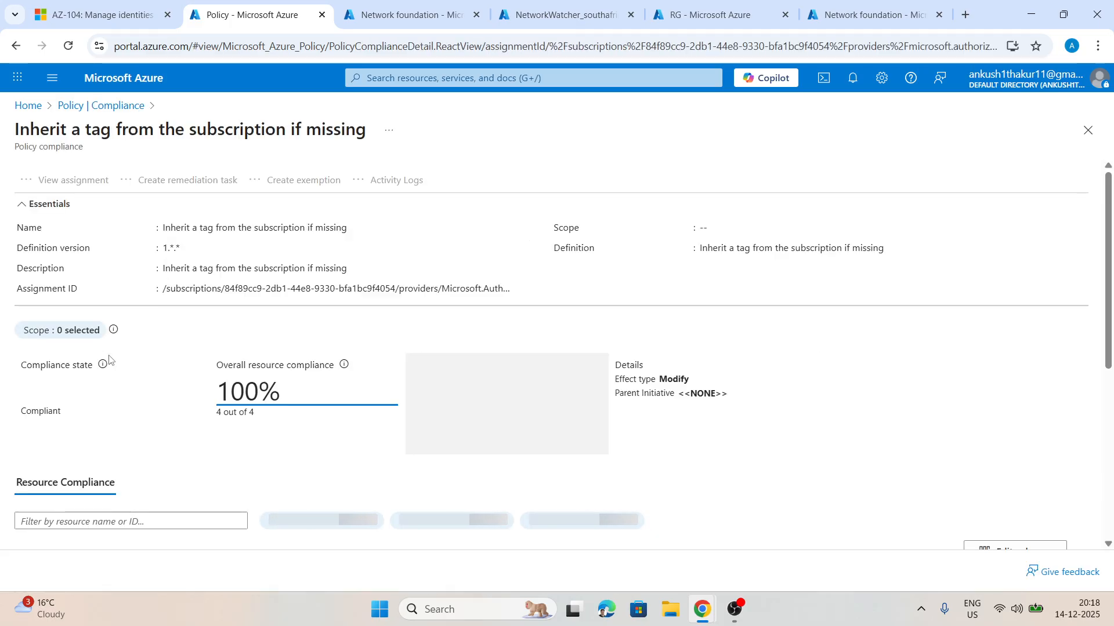
pyautogui.scroll(-4, 109, 360)
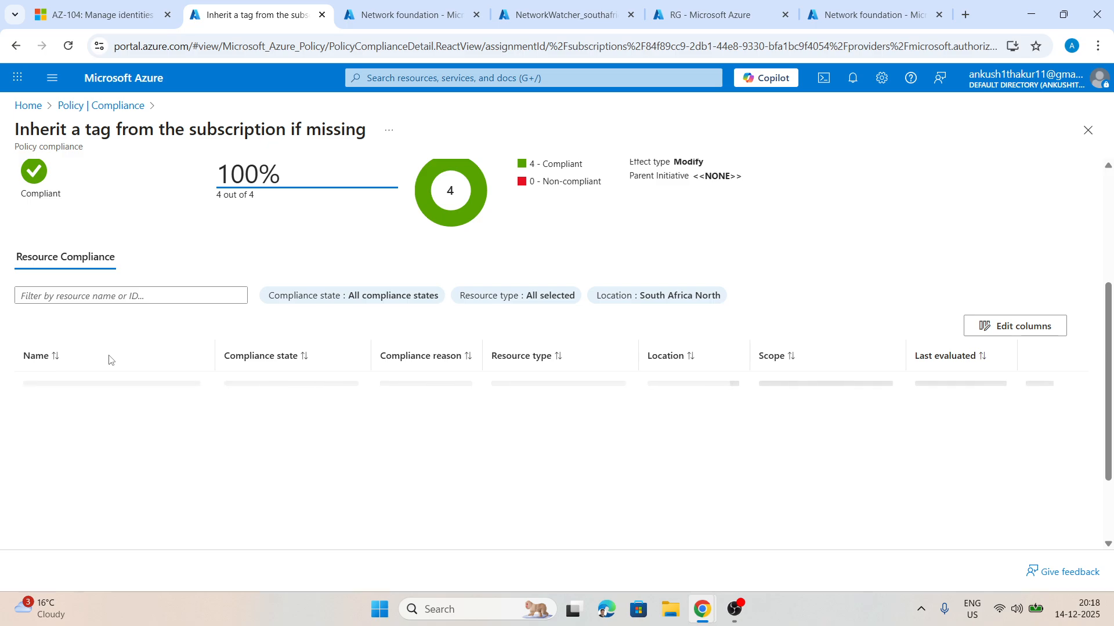
pyautogui.scroll(3, 109, 360)
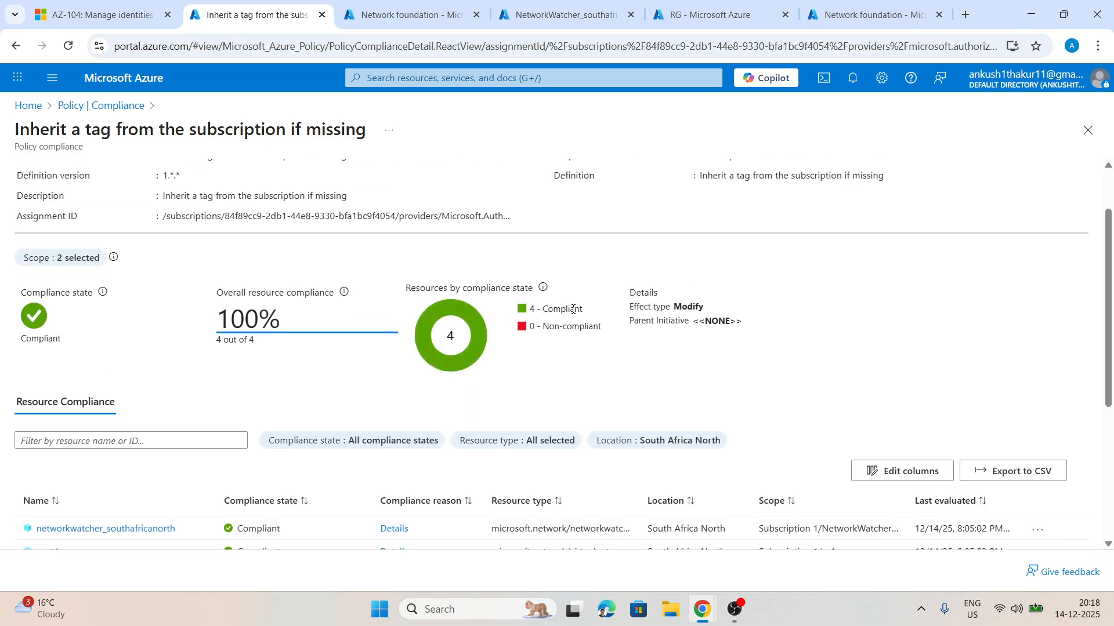
pyautogui.scroll(-4, 540, 355)
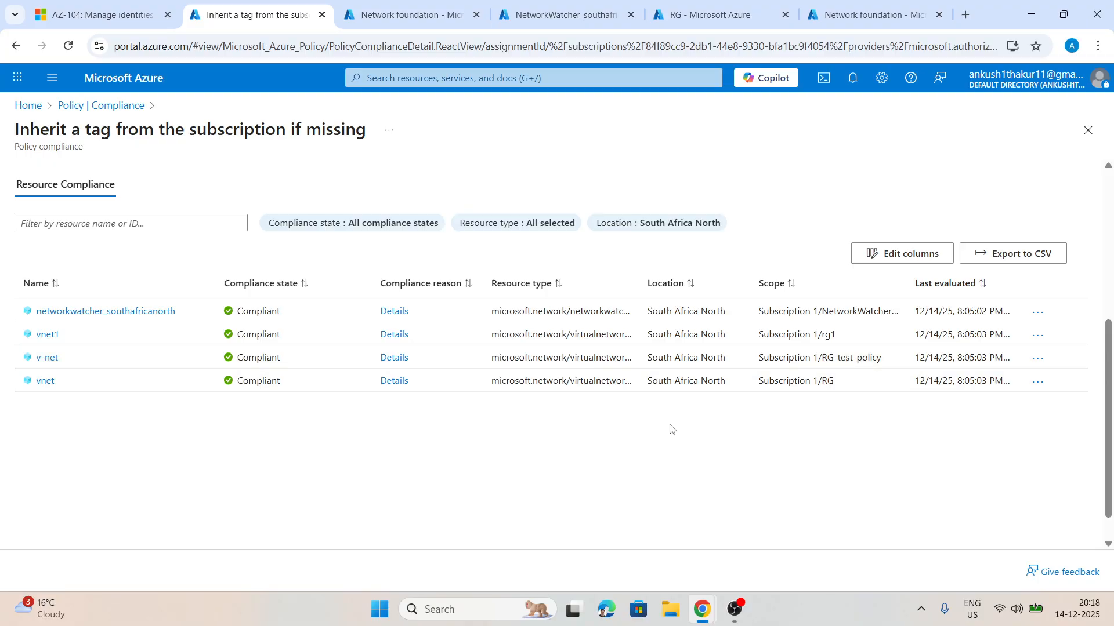
pyautogui.moveTo(956, 360); pyautogui.dragTo(1000, 359)
pyautogui.click(48, 358)
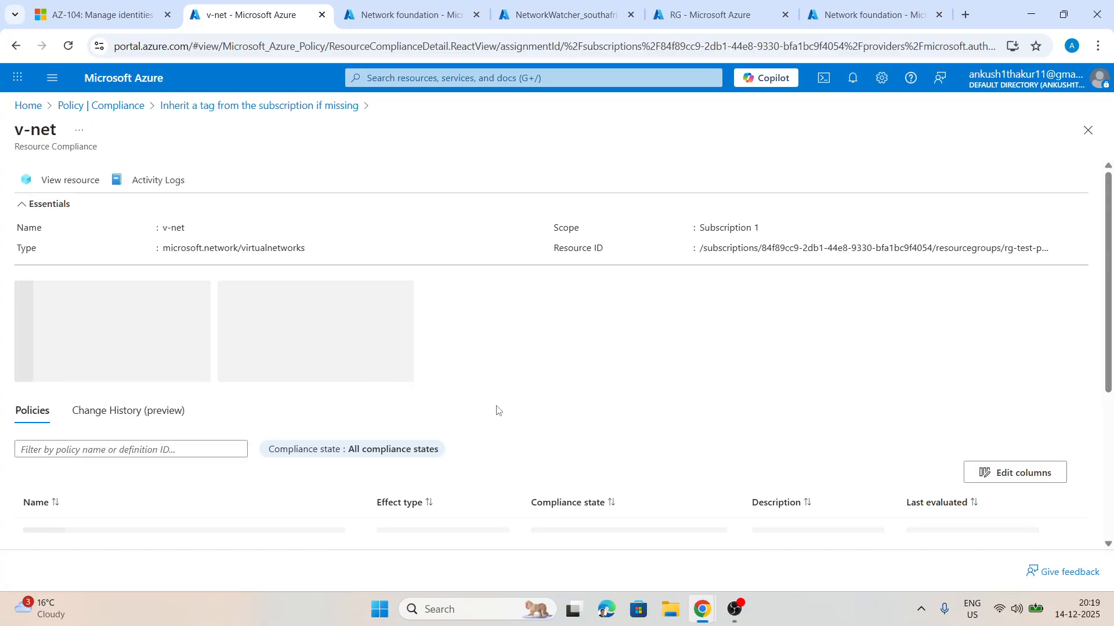
pyautogui.scroll(-1, 392, 389)
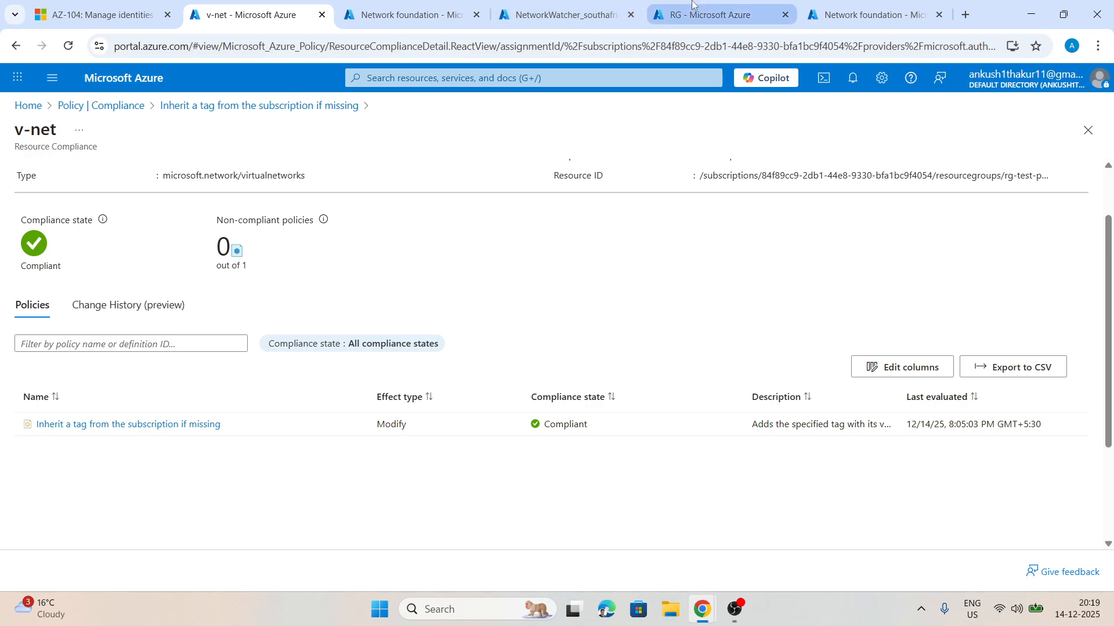
# - Switch to the browser tab showing resource group RG and open the list of all virtual networks
pyautogui.click(704, 14)
pyautogui.click(372, 78)
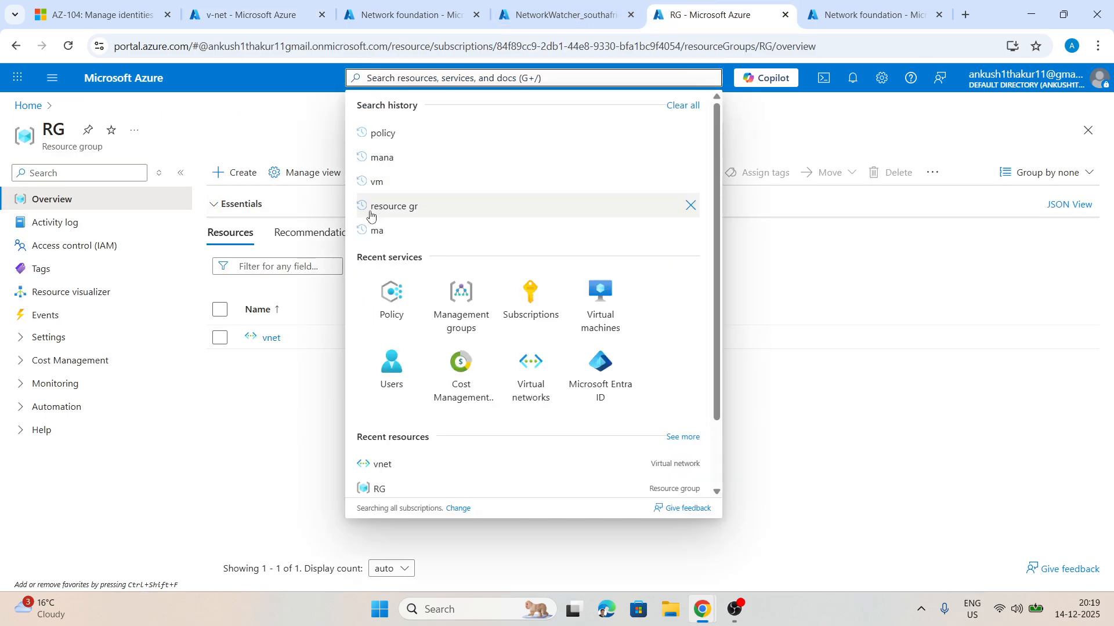
pyautogui.click(513, 353)
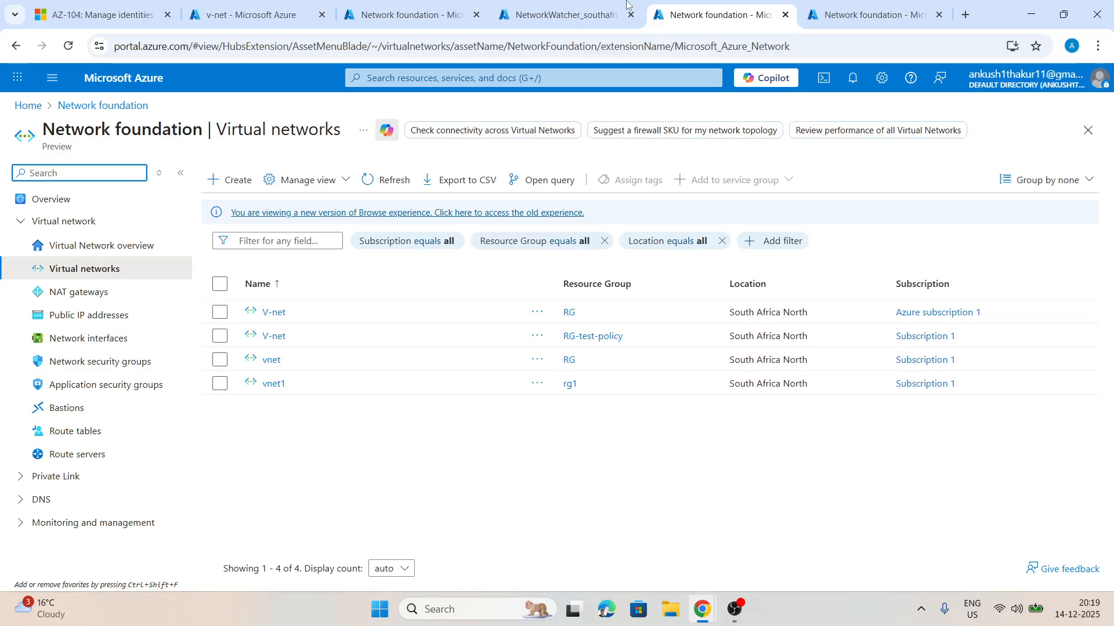
# - Close the redundant network browser tabs, keeping the policy compliance tab and one tab with the virtual networks list
pyautogui.click(267, 12)
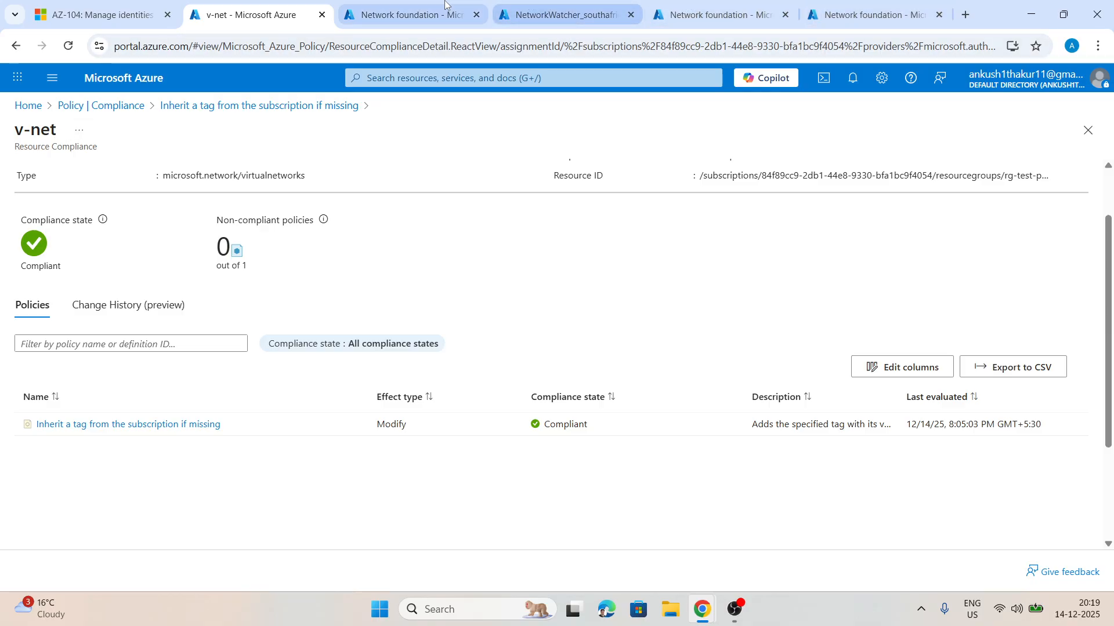
pyautogui.click(409, 5)
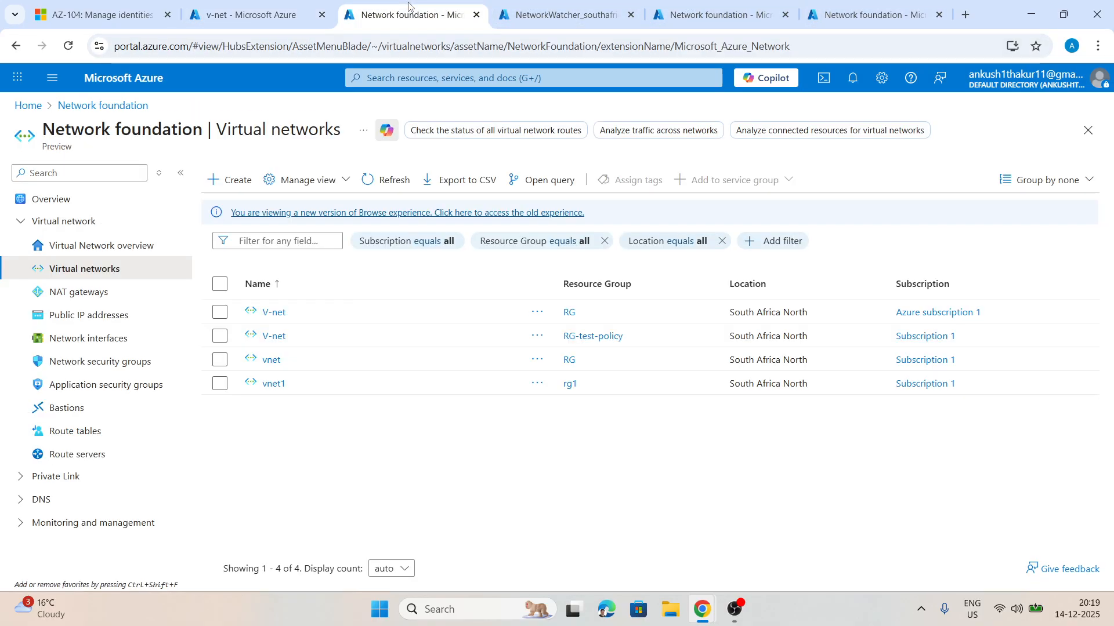
pyautogui.click(476, 15)
pyautogui.click(476, 15)
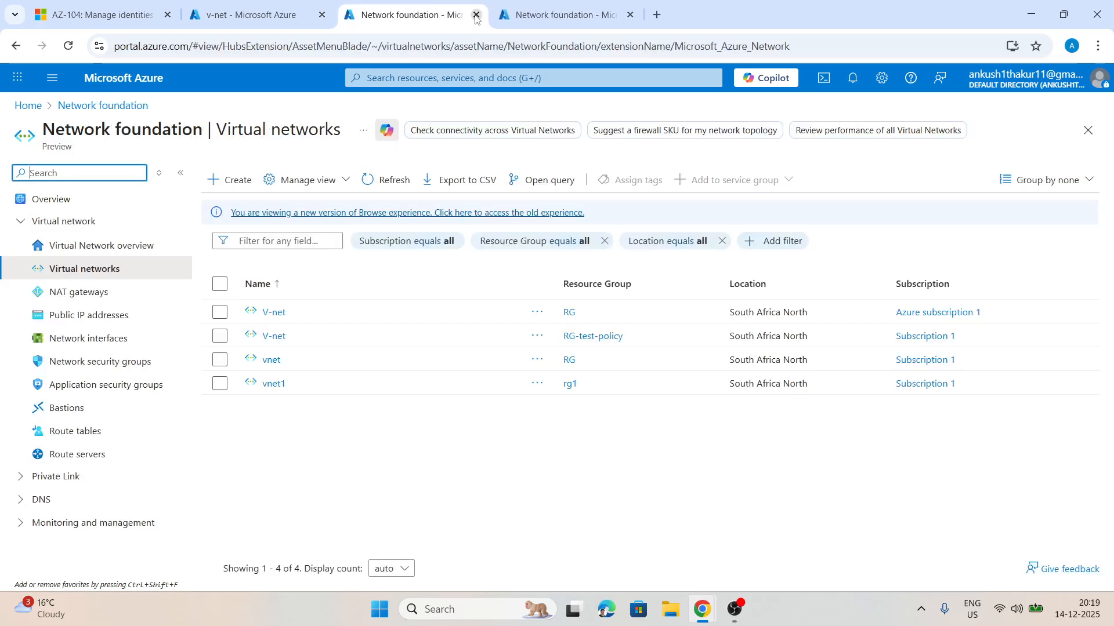
pyautogui.click(476, 15)
# - Open the virtual network V-net that belongs to resource group RG-test-policy from the list of all virtual networks
pyautogui.click(413, 77)
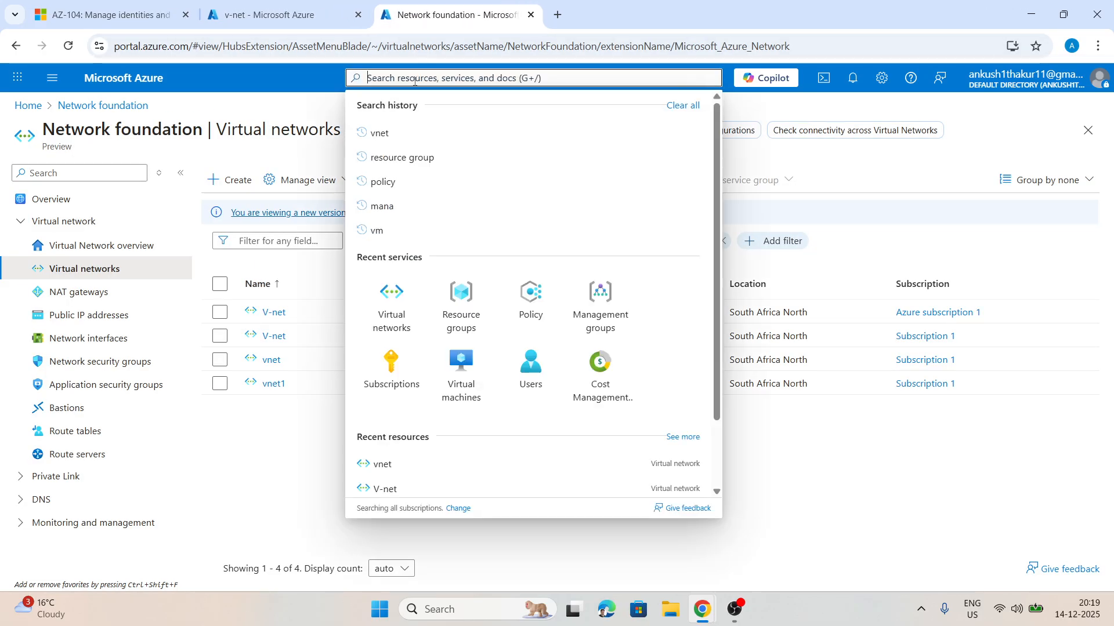
pyautogui.click(406, 301)
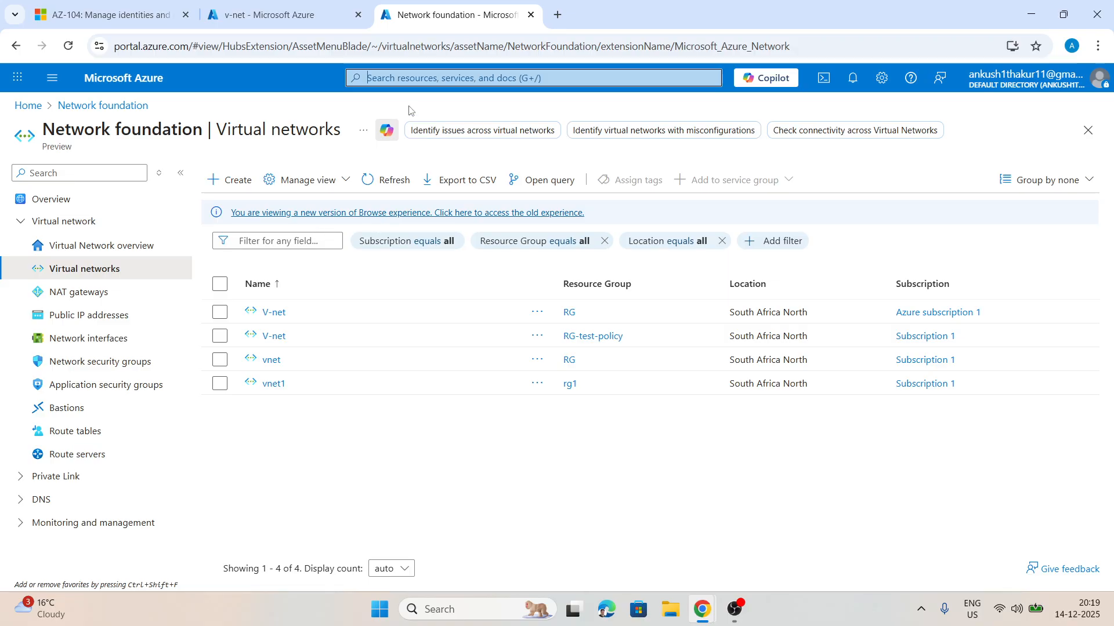
pyautogui.click(431, 79)
pyautogui.click(406, 295)
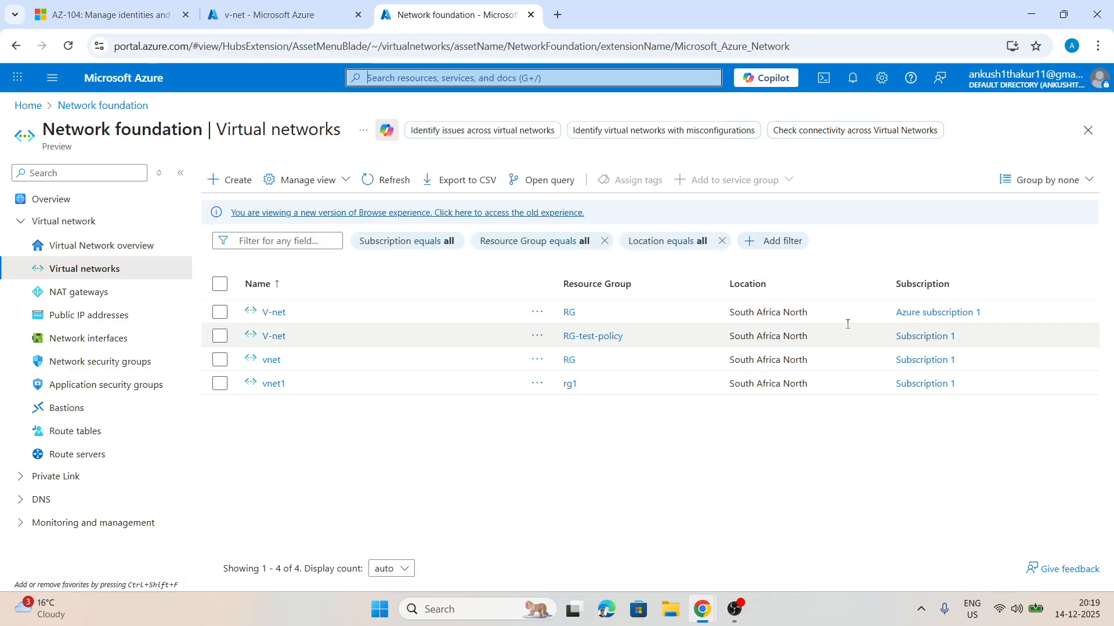
pyautogui.click(274, 335)
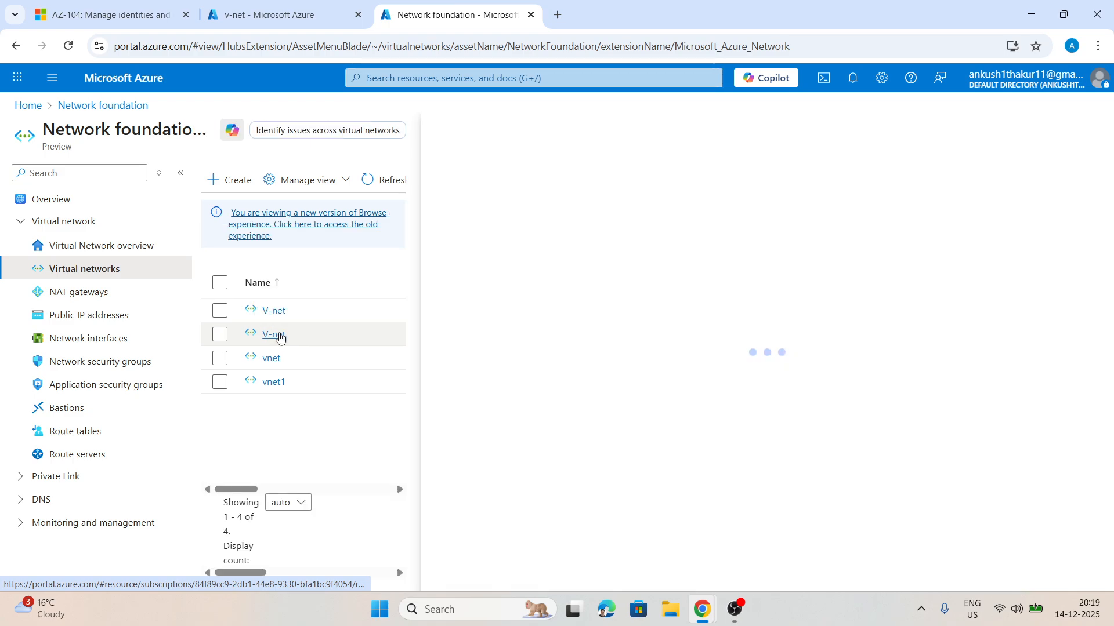
# - Return to the compliance details of "Inherit a tag from the subscription if missing" and examine the compliance state of each resource
pyautogui.click(285, 14)
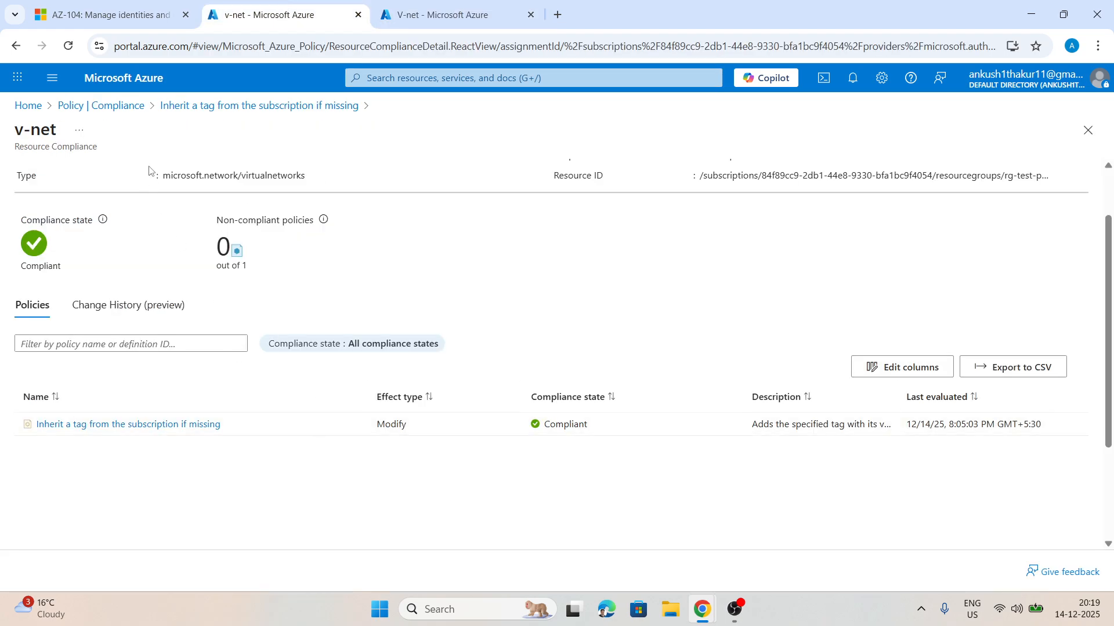
pyautogui.click(210, 103)
pyautogui.scroll(-5, 248, 290)
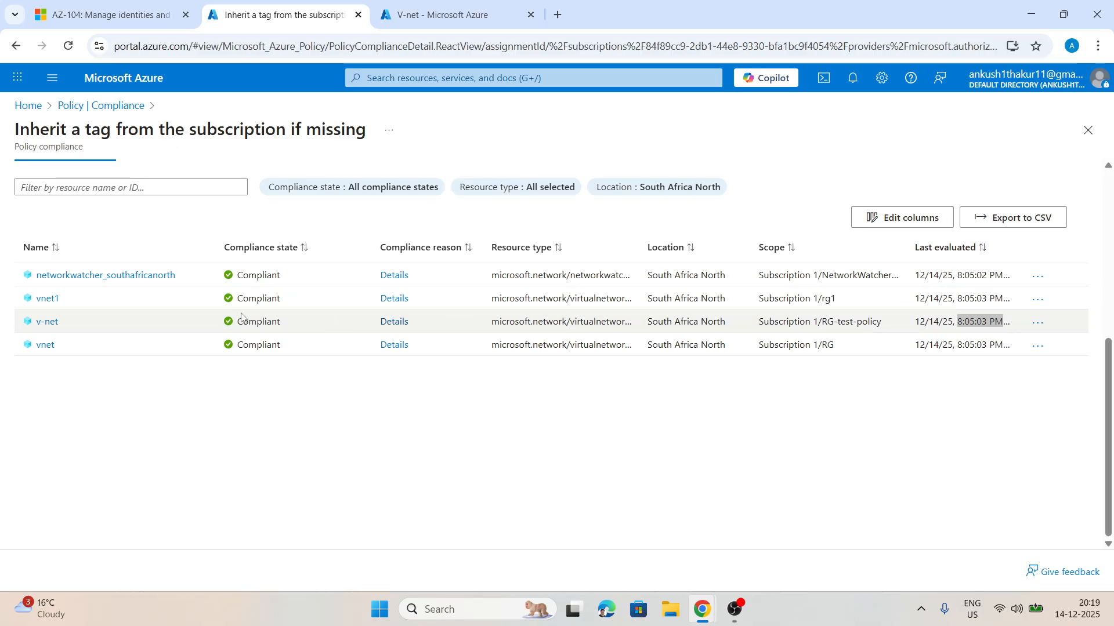
# - Add the existing tag name "Enviroment" without a value to V-net, apply it, and reload the page to check the tag
pyautogui.click(451, 13)
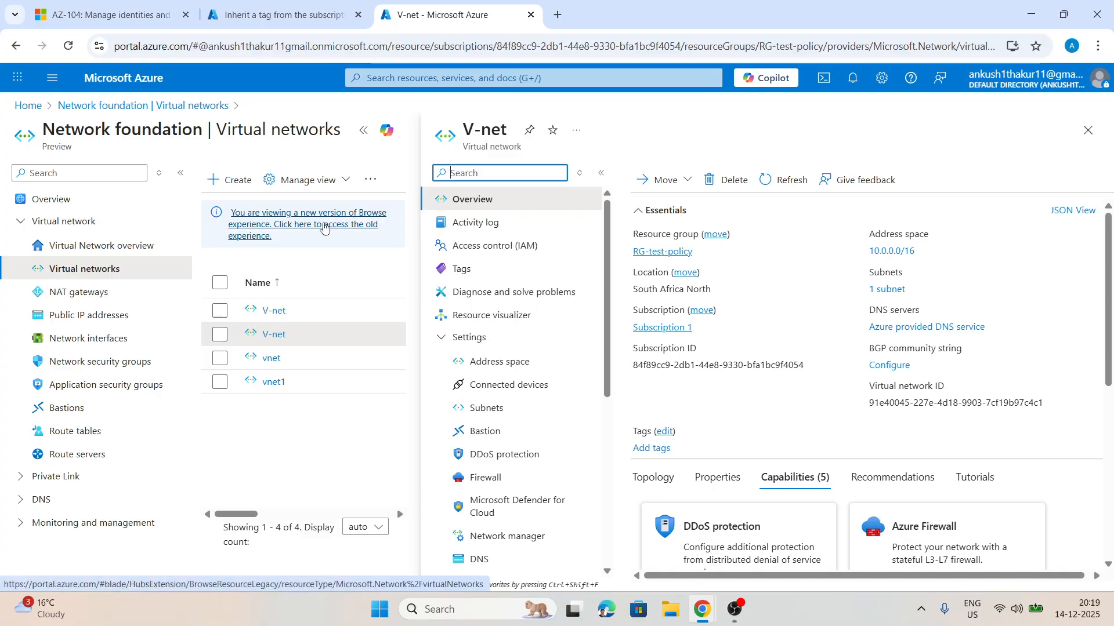
pyautogui.click(364, 131)
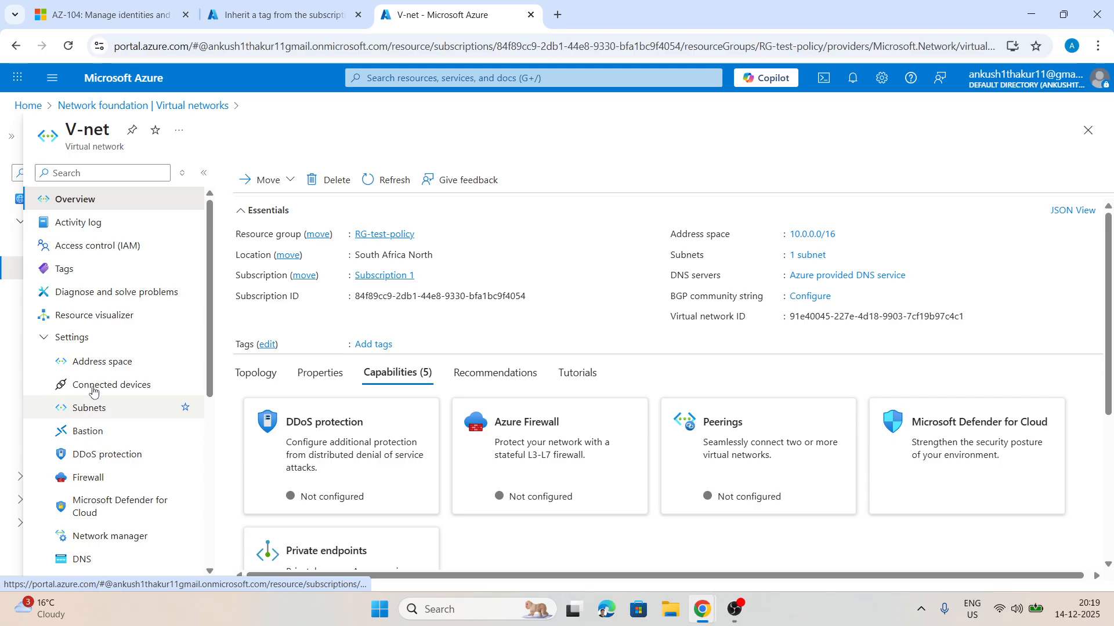
pyautogui.click(169, 270)
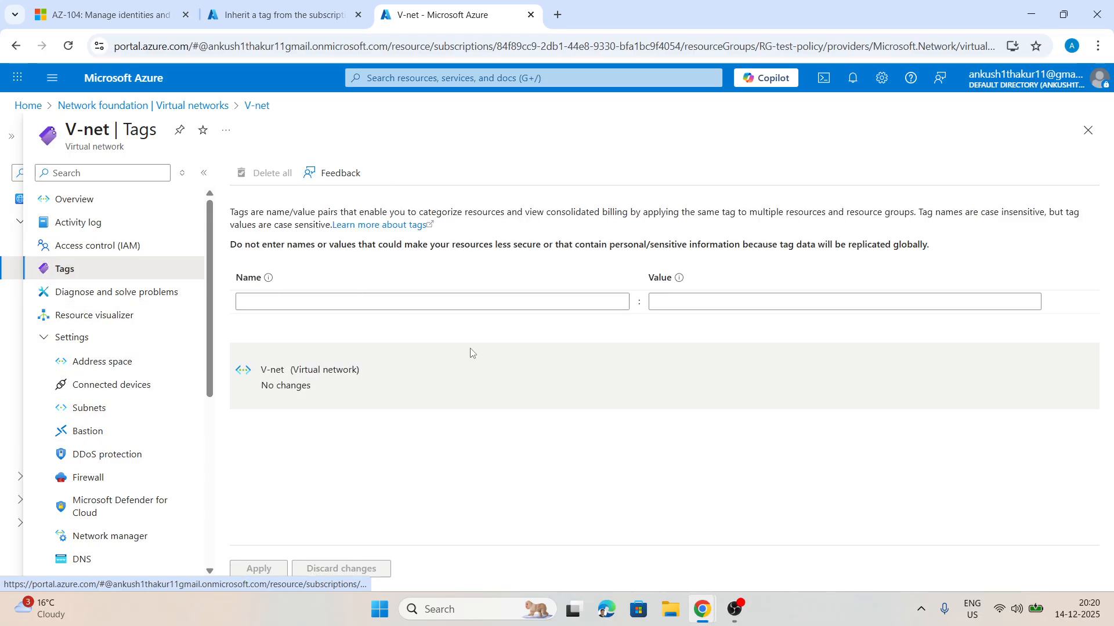
pyautogui.click(261, 303)
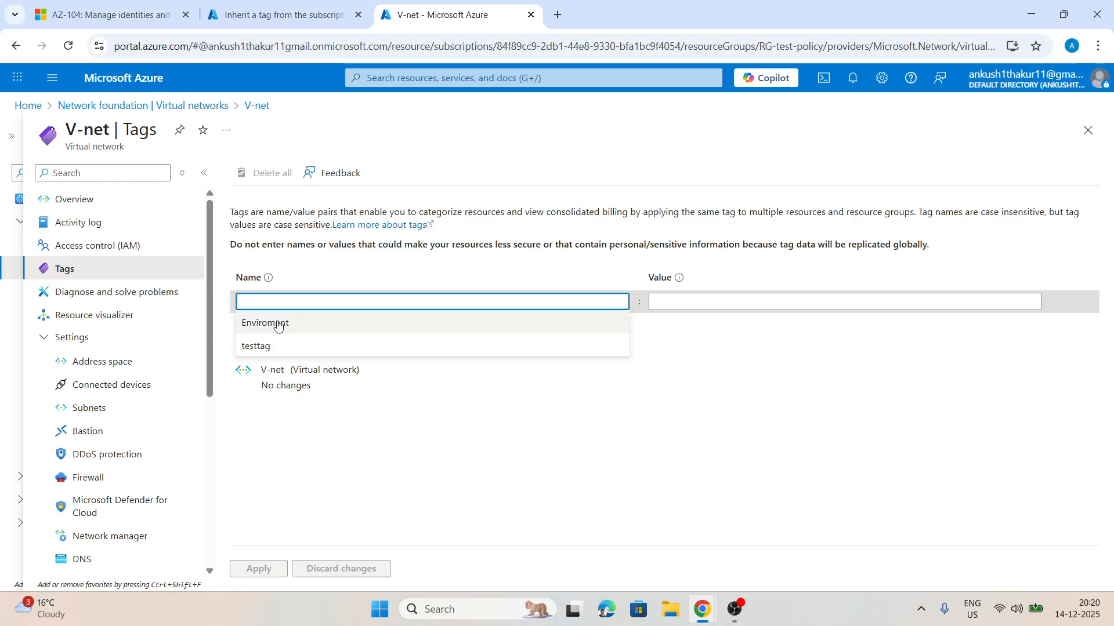
pyautogui.click(279, 324)
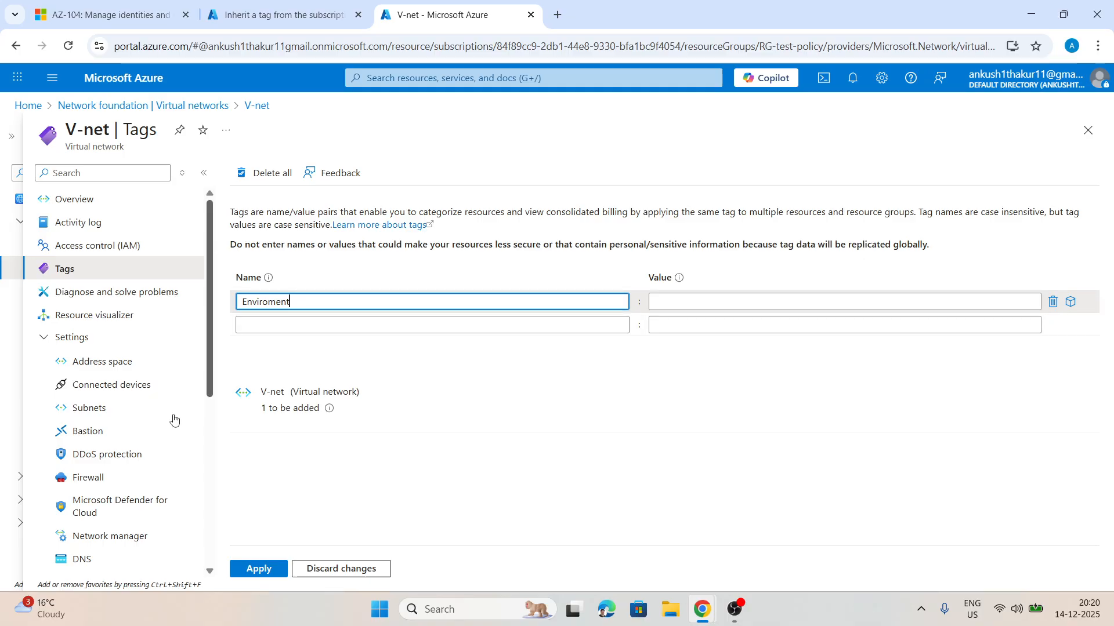
pyautogui.click(258, 571)
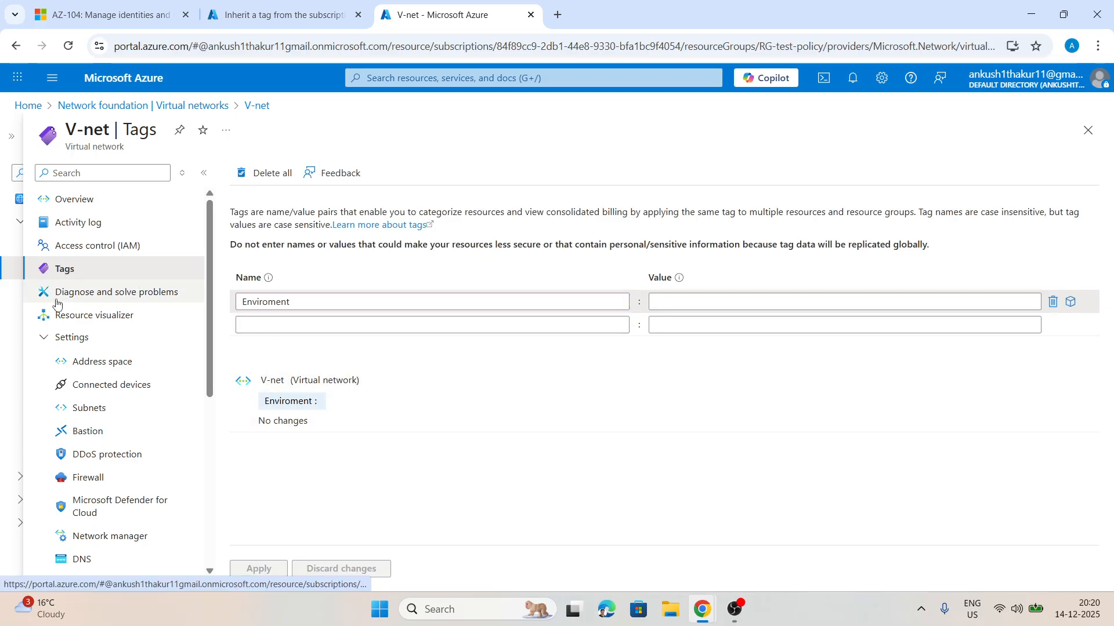
pyautogui.click(68, 46)
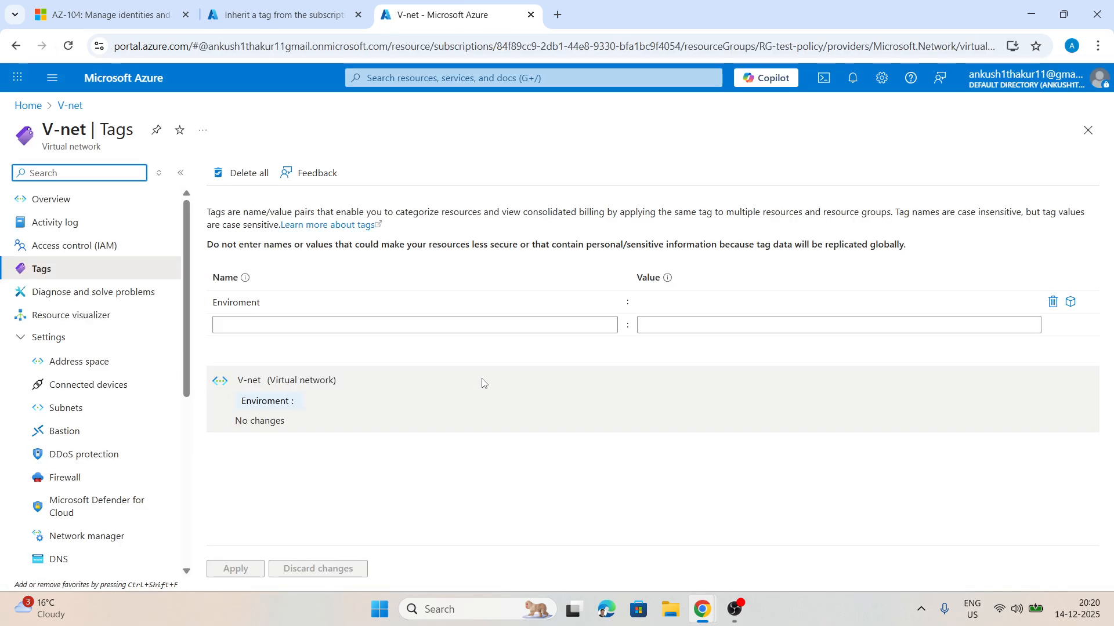
pyautogui.click(275, 407)
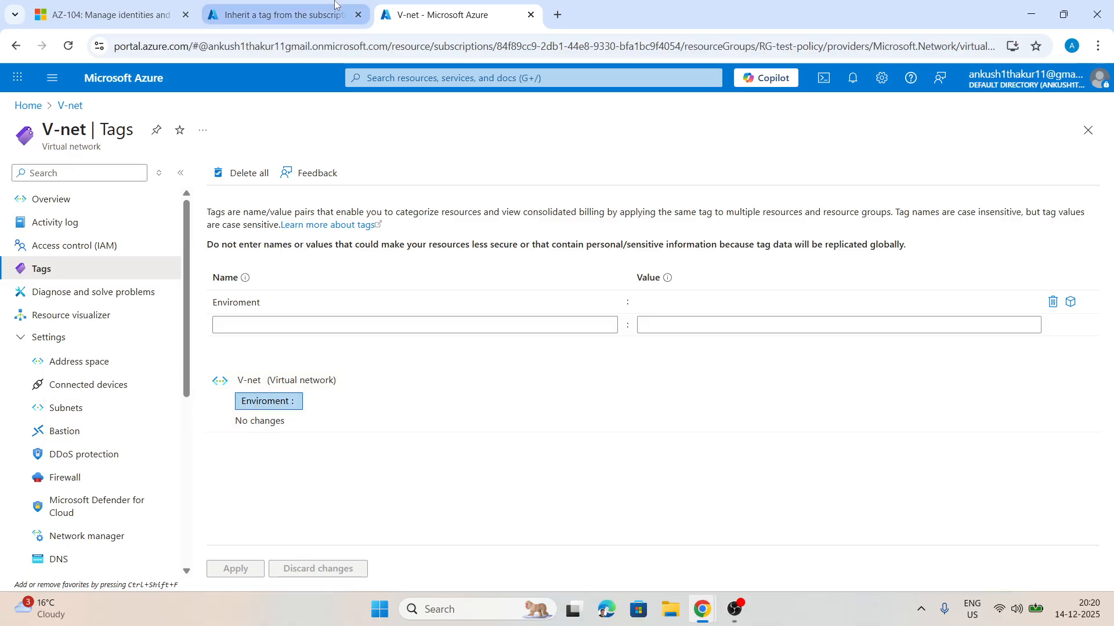
# - Compare V-net's tags with its policy compliance entry and check the resources in resource group RG-test-policy
pyautogui.click(279, 15)
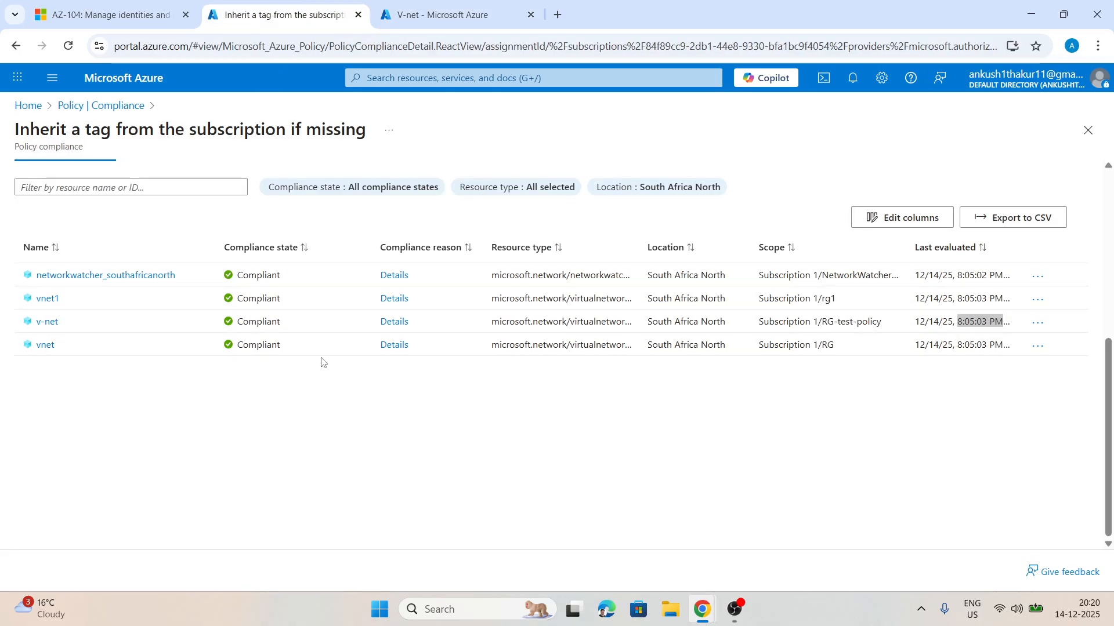
pyautogui.click(432, 11)
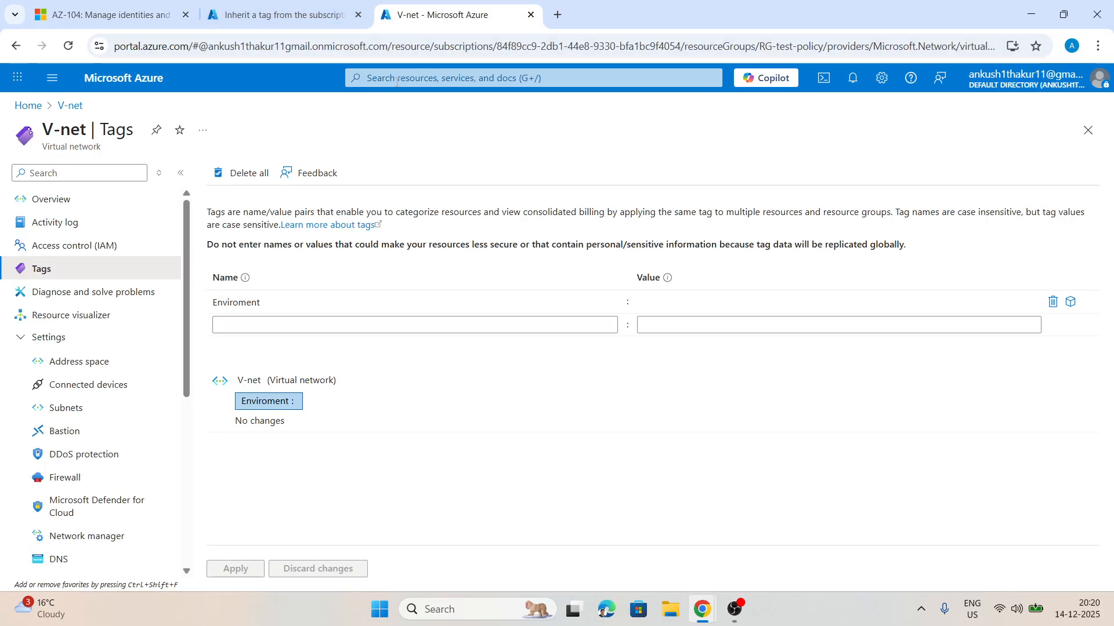
pyautogui.click(394, 81)
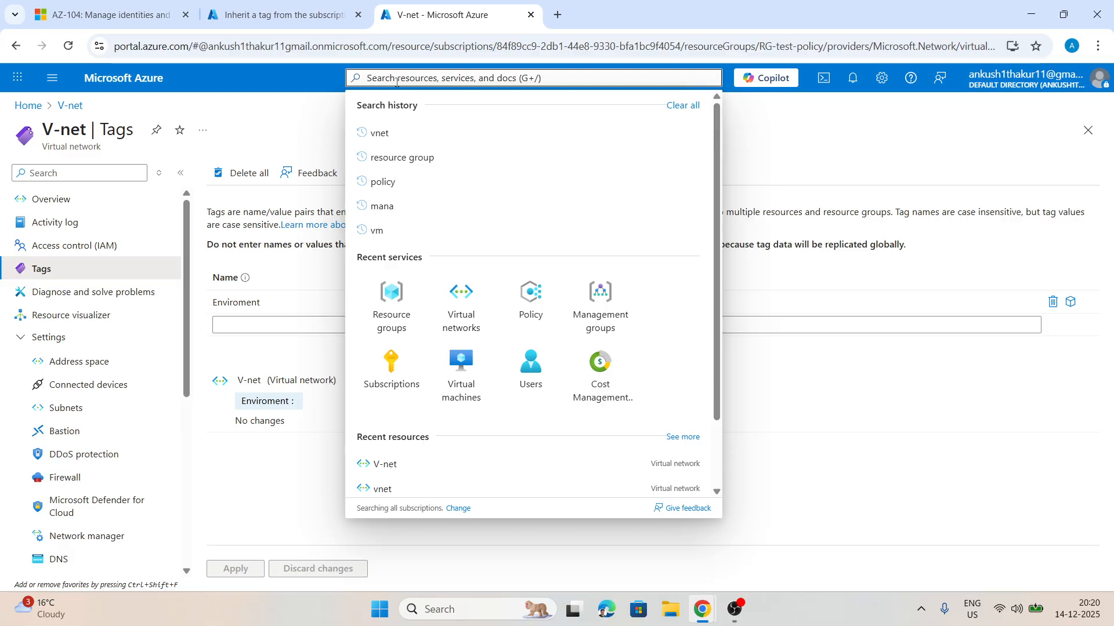
pyautogui.click(399, 296)
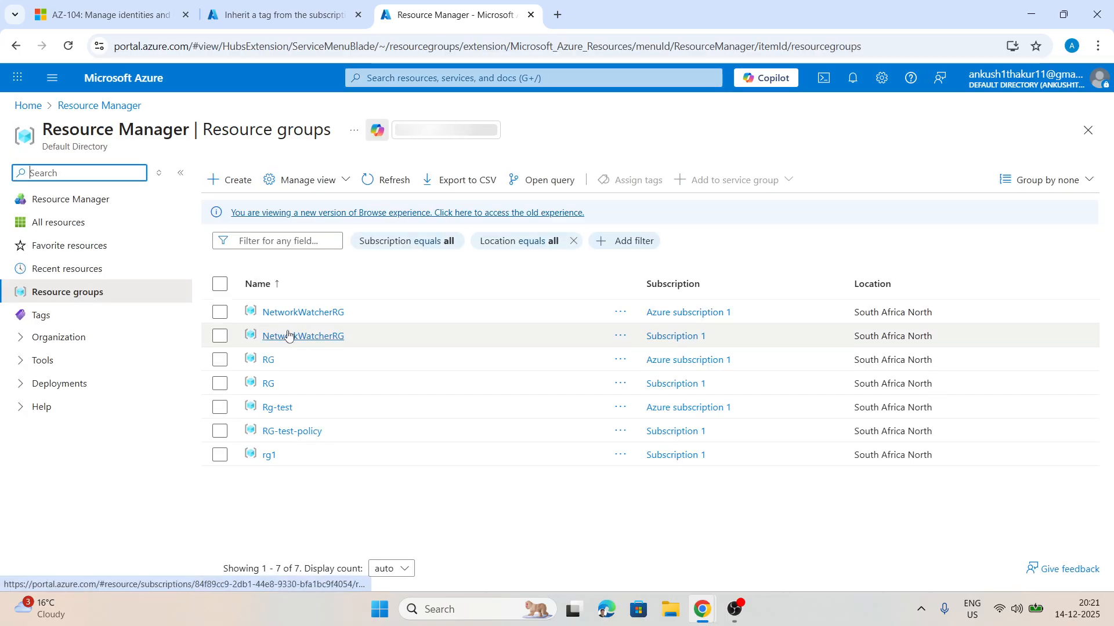
pyautogui.click(274, 434)
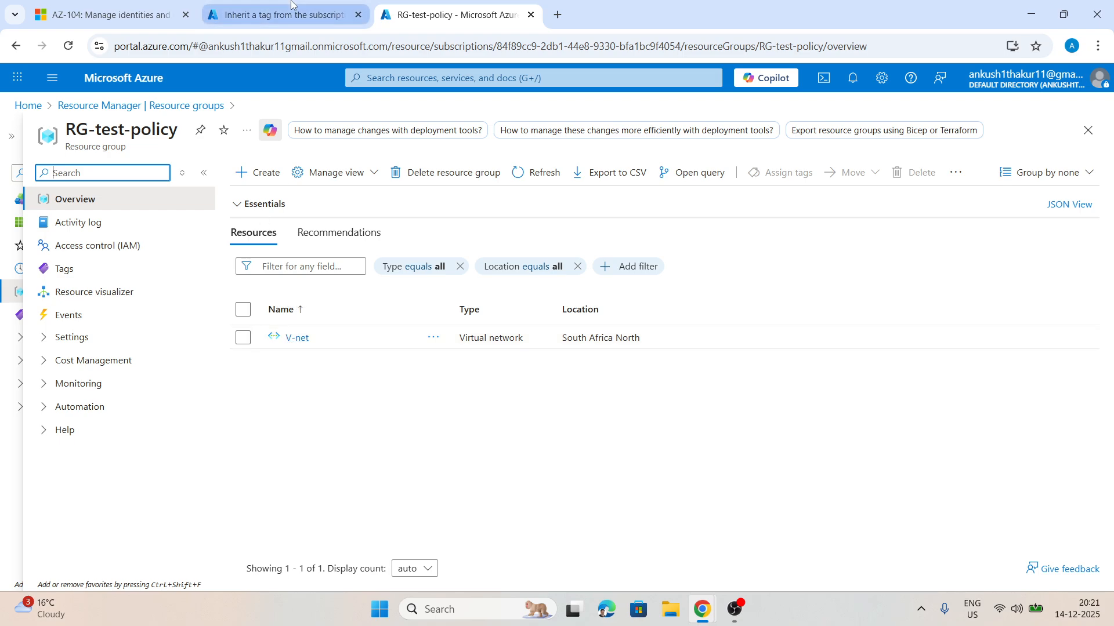
pyautogui.click(278, 14)
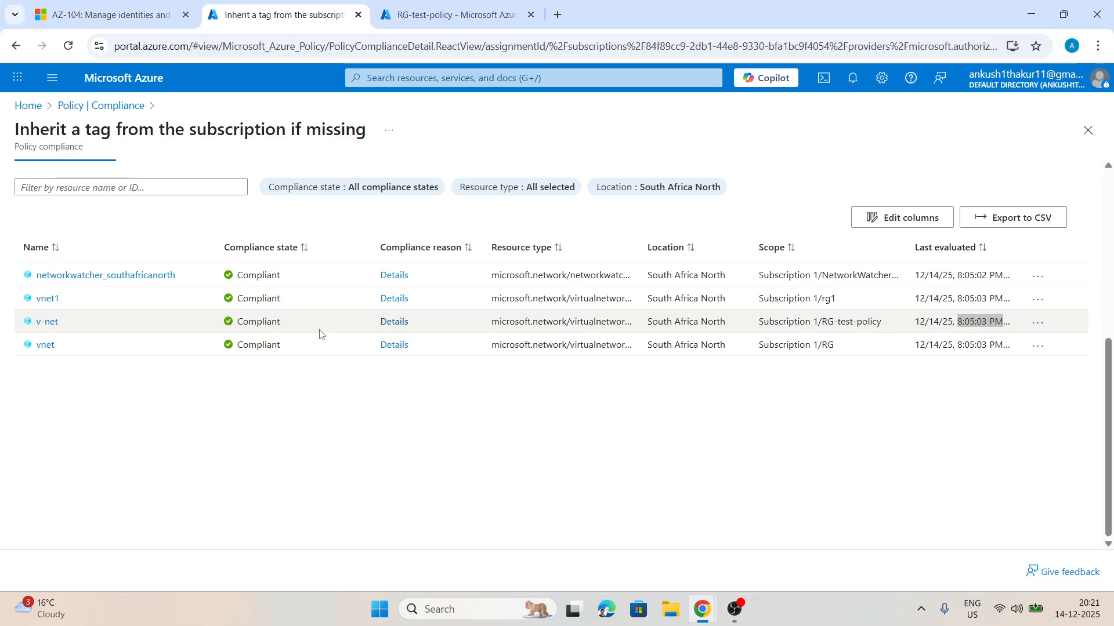
# - Look through the policy definitions and the blank new policy definition form, and open the policy assignments
pyautogui.click(1088, 130)
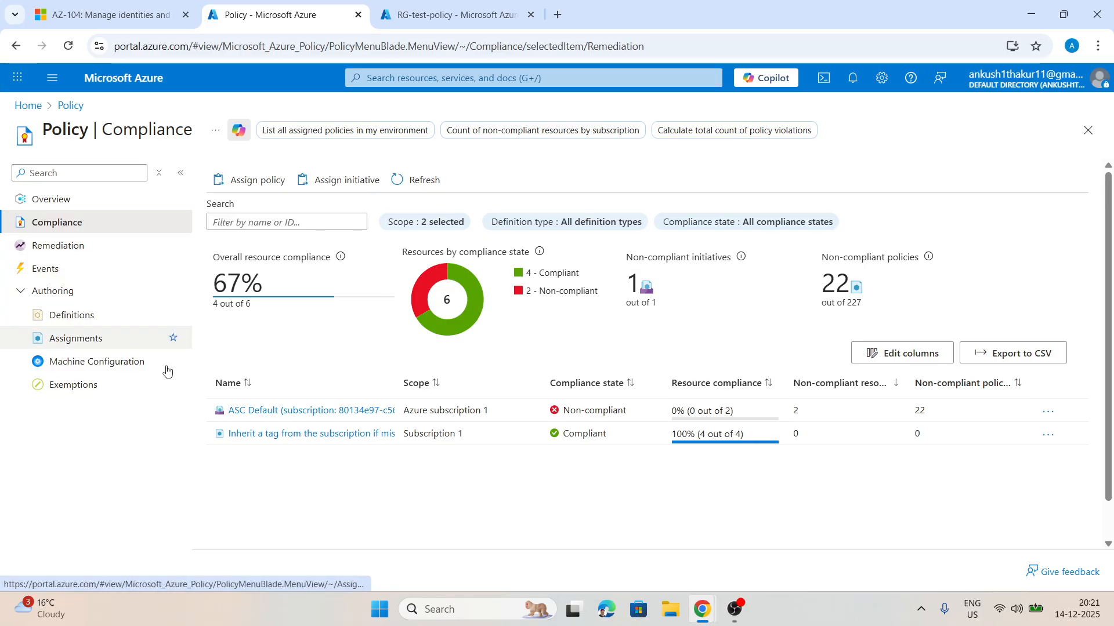
pyautogui.click(68, 318)
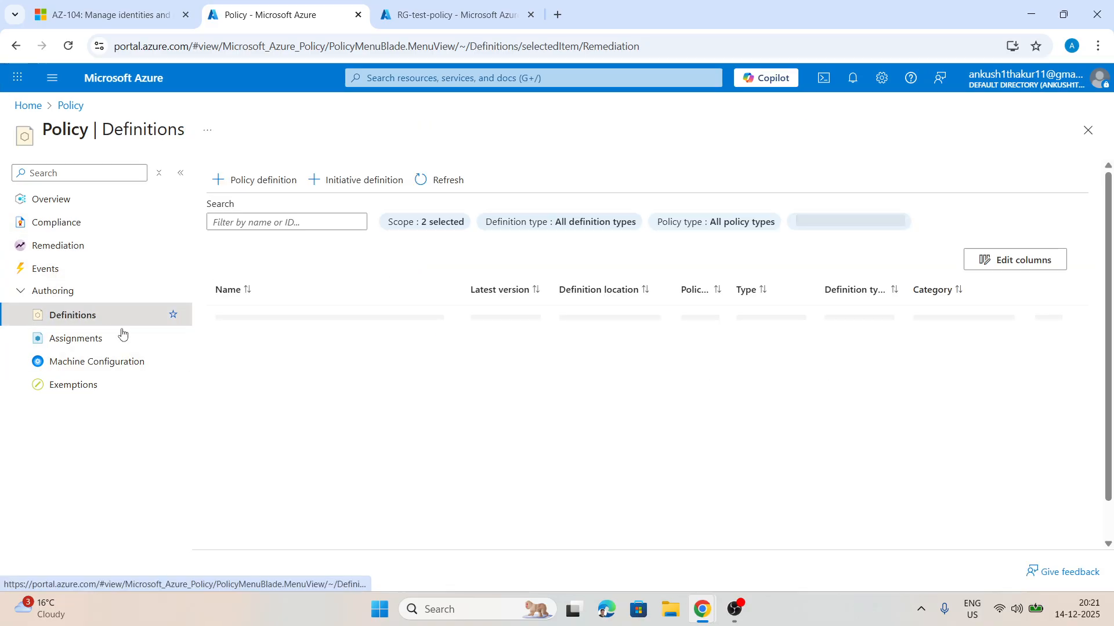
pyautogui.click(262, 180)
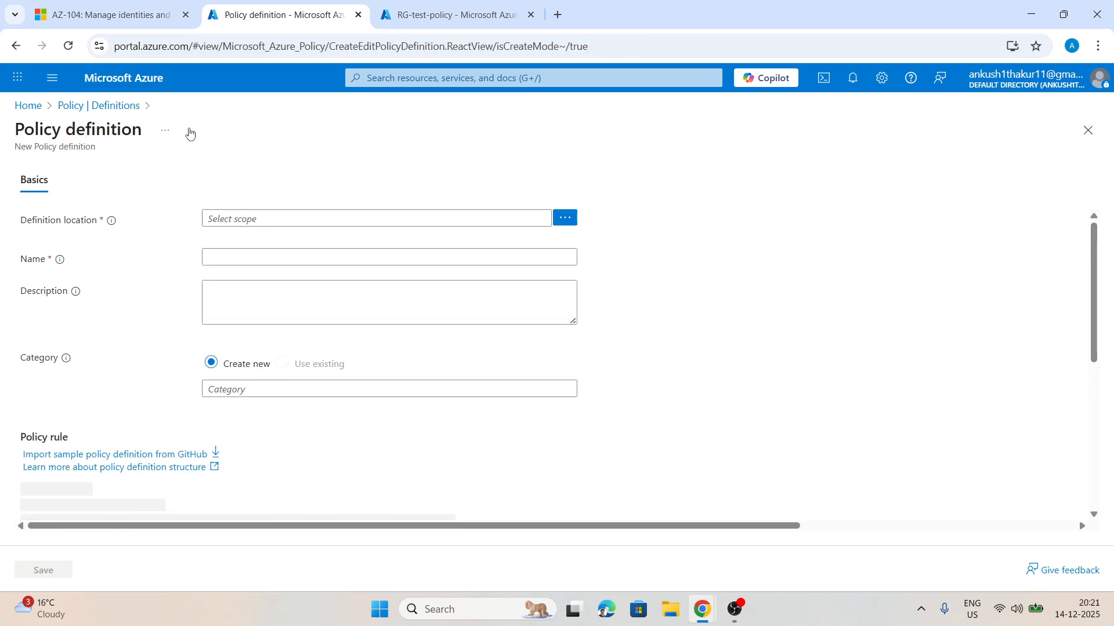
pyautogui.click(1093, 135)
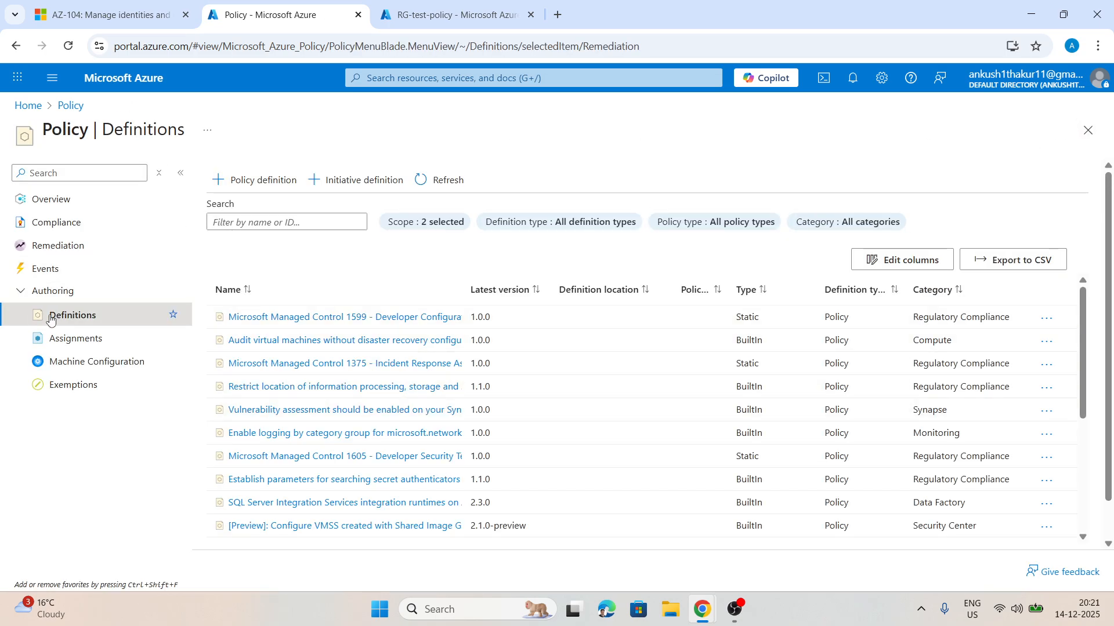
pyautogui.click(53, 339)
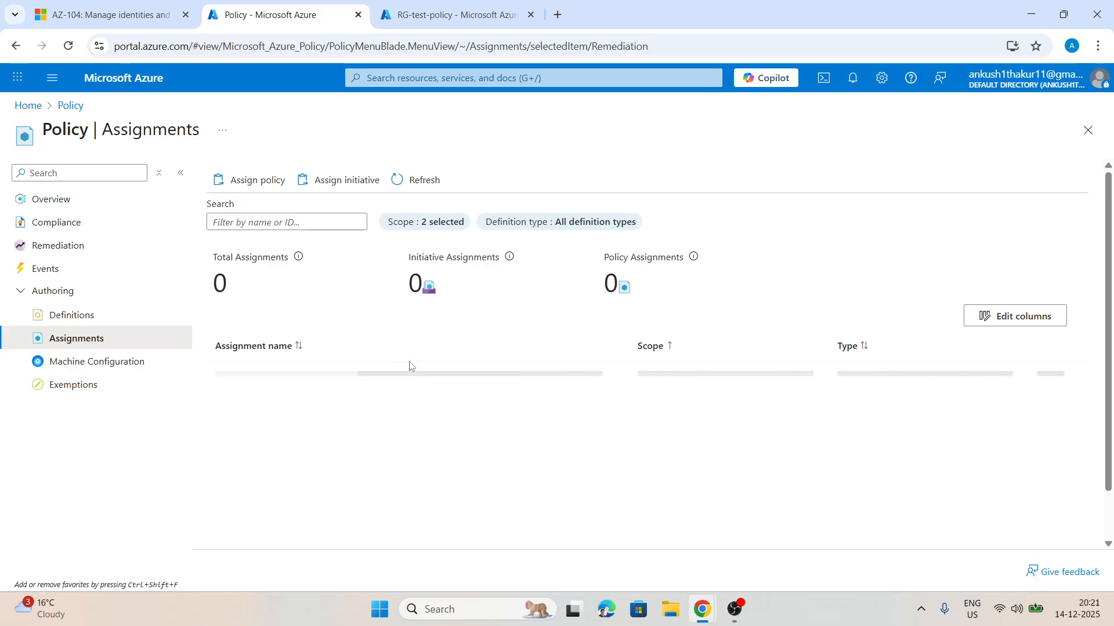